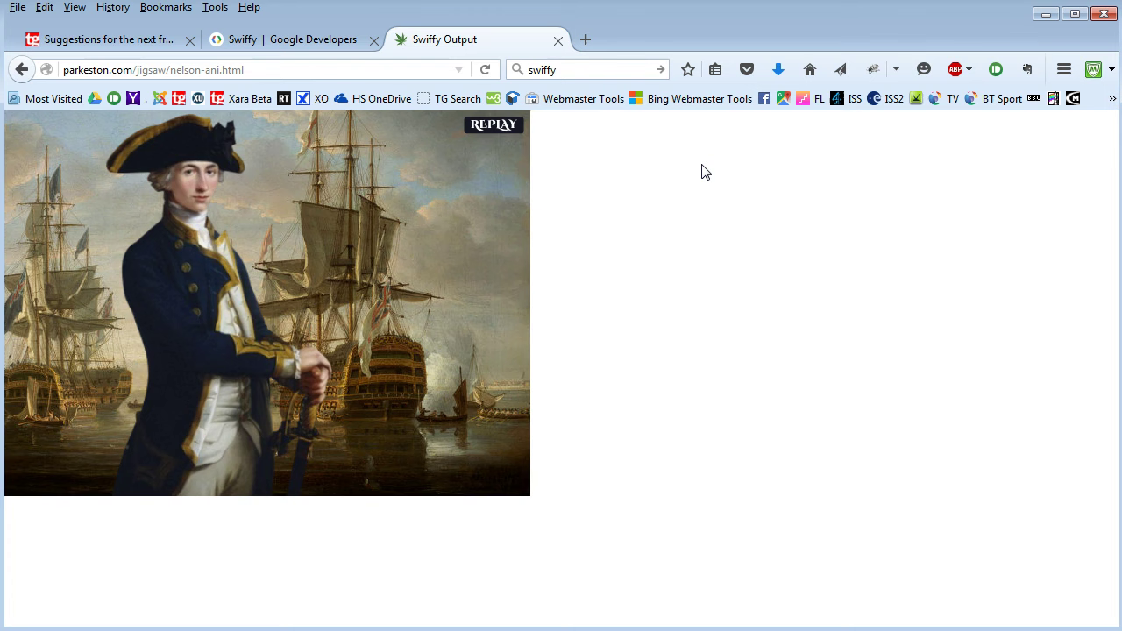
pyautogui.click(491, 128)
pyautogui.click(785, 283)
pyautogui.click(743, 212)
pyautogui.click(510, 125)
pyautogui.click(504, 128)
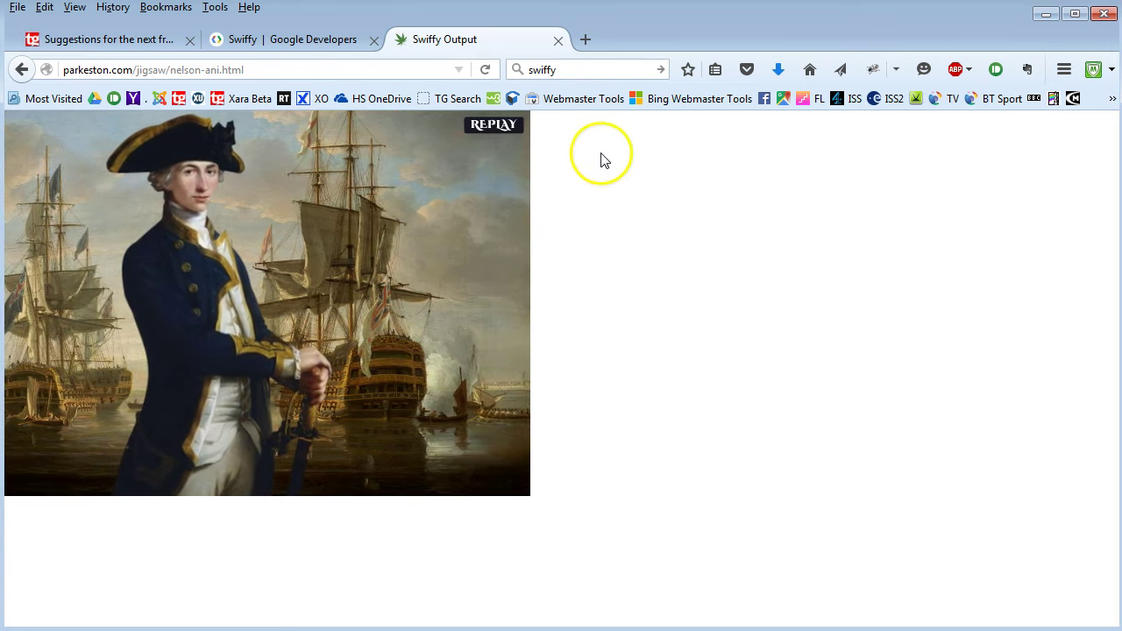
pyautogui.click(499, 123)
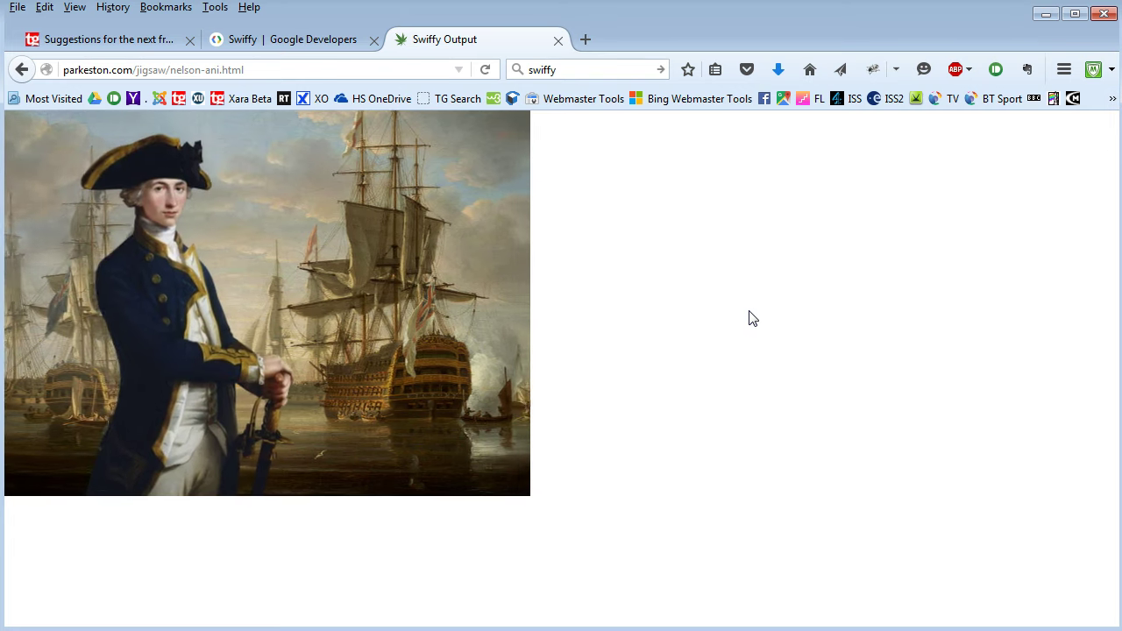
pyautogui.click(708, 309)
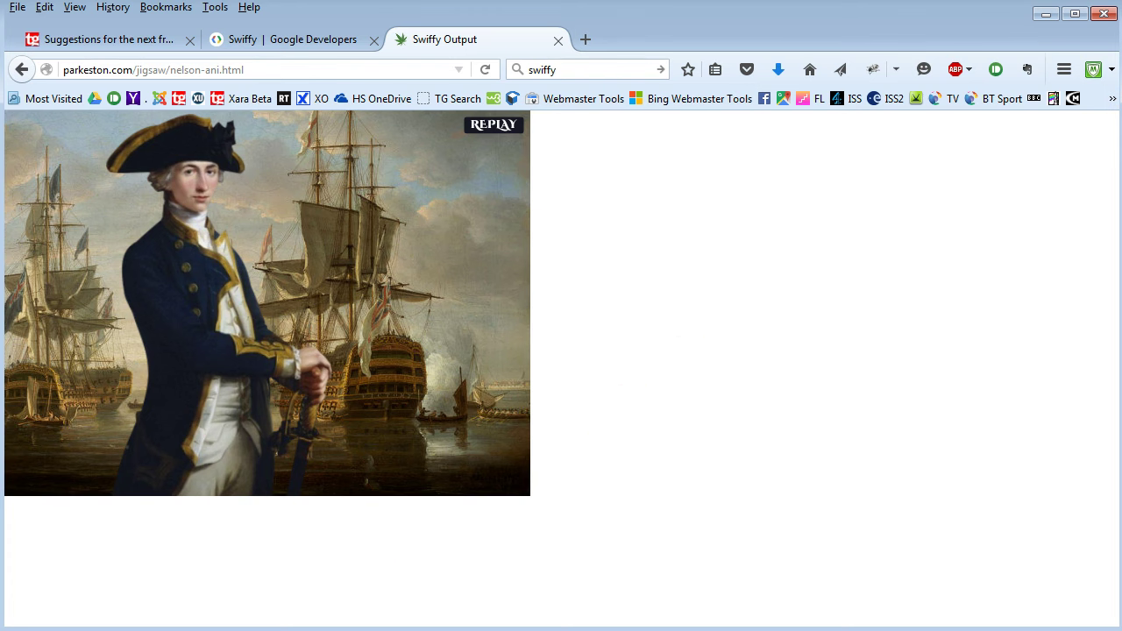
# Step: Switch back to nelson.xar and scroll right from the ship painting to the standing Nelson portraits
pyautogui.hotkey('alt', 'Tab')
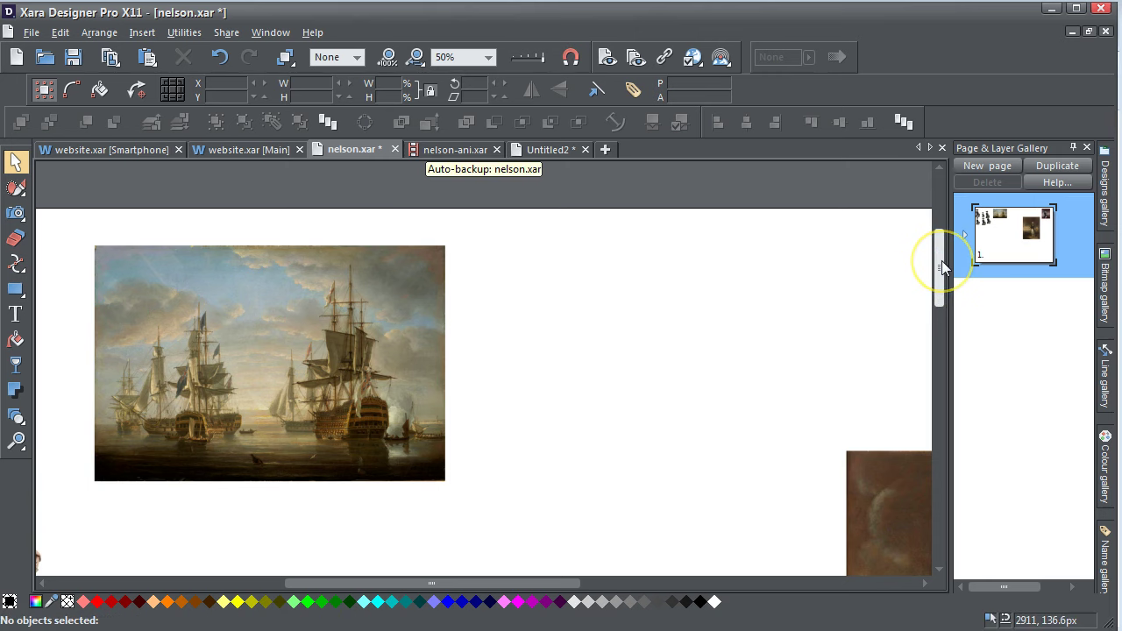
pyautogui.scroll(-3, 942, 267)
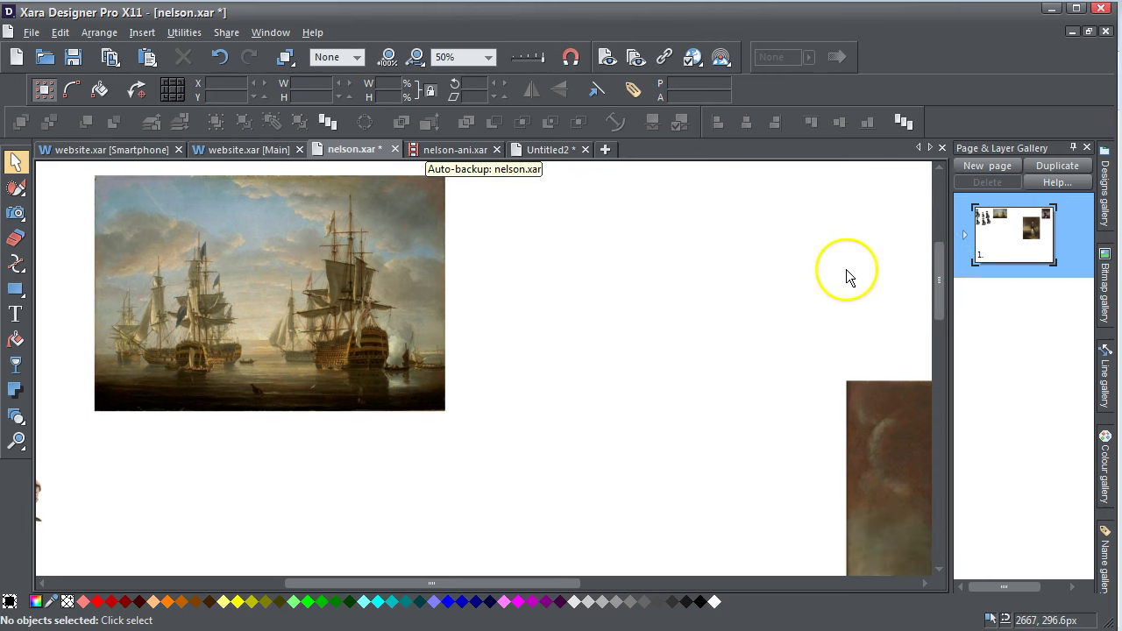
pyautogui.click(389, 346)
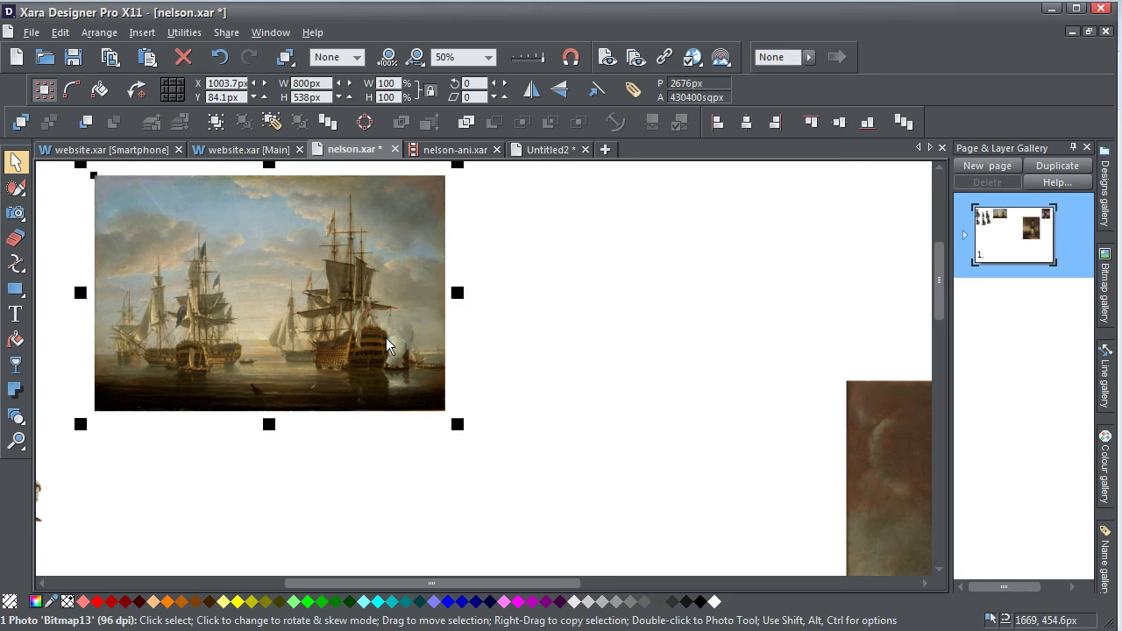
pyautogui.click(643, 289)
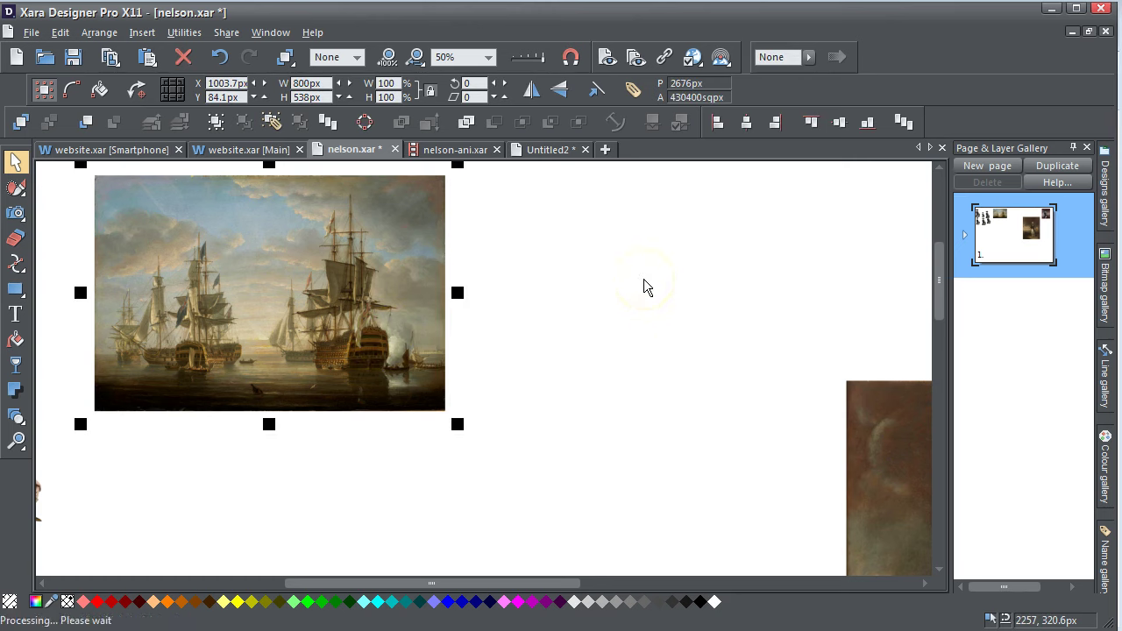
pyautogui.click(408, 344)
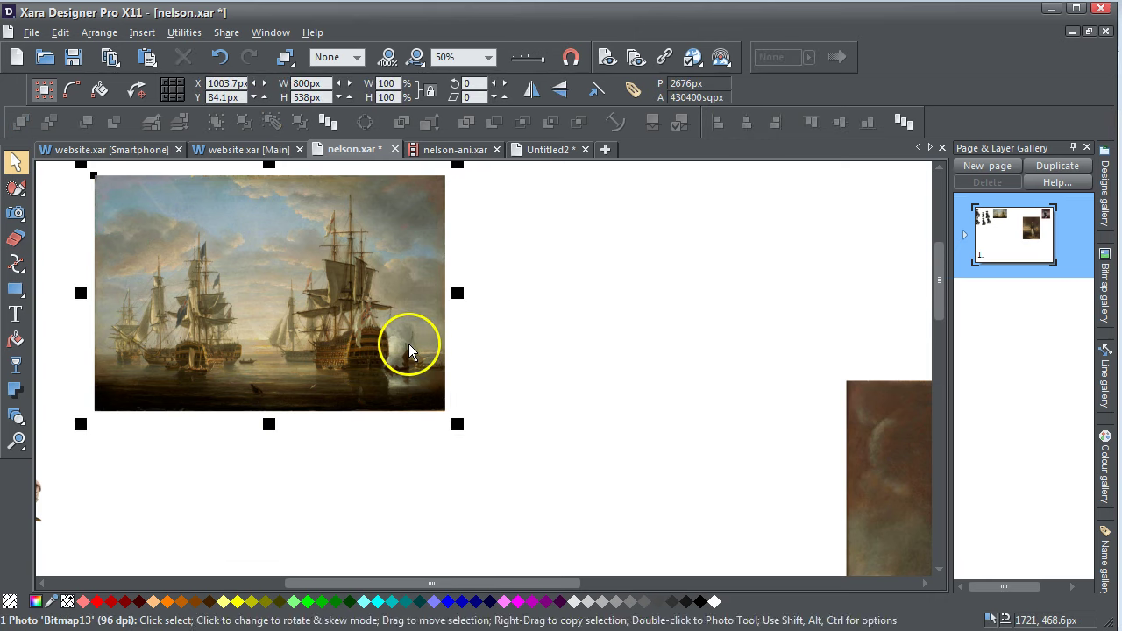
pyautogui.click(582, 295)
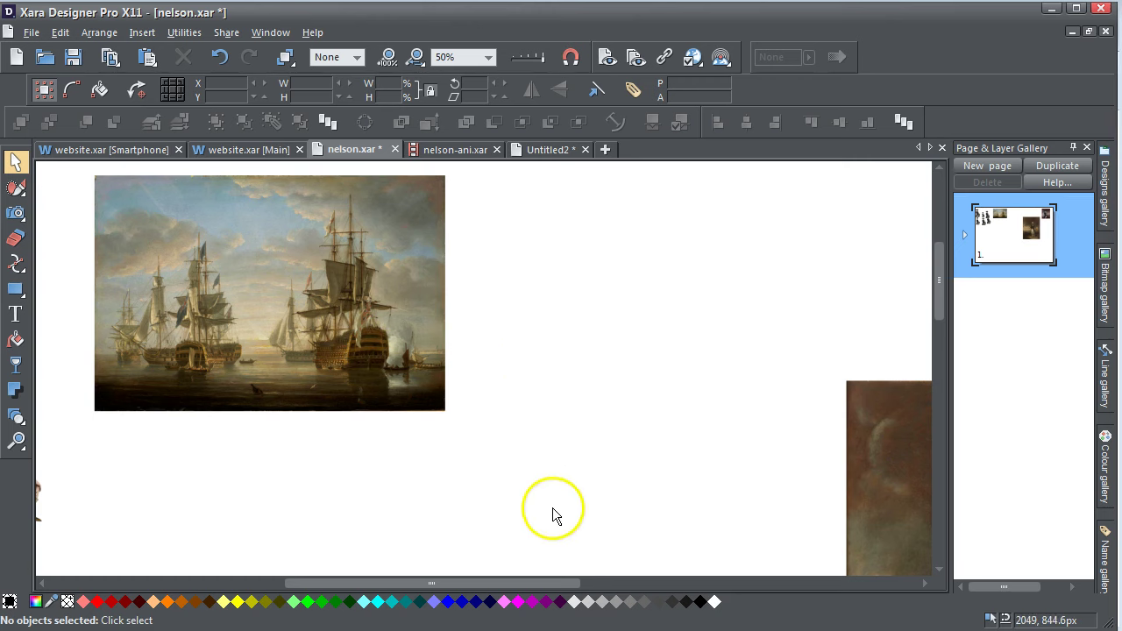
pyautogui.click(393, 364)
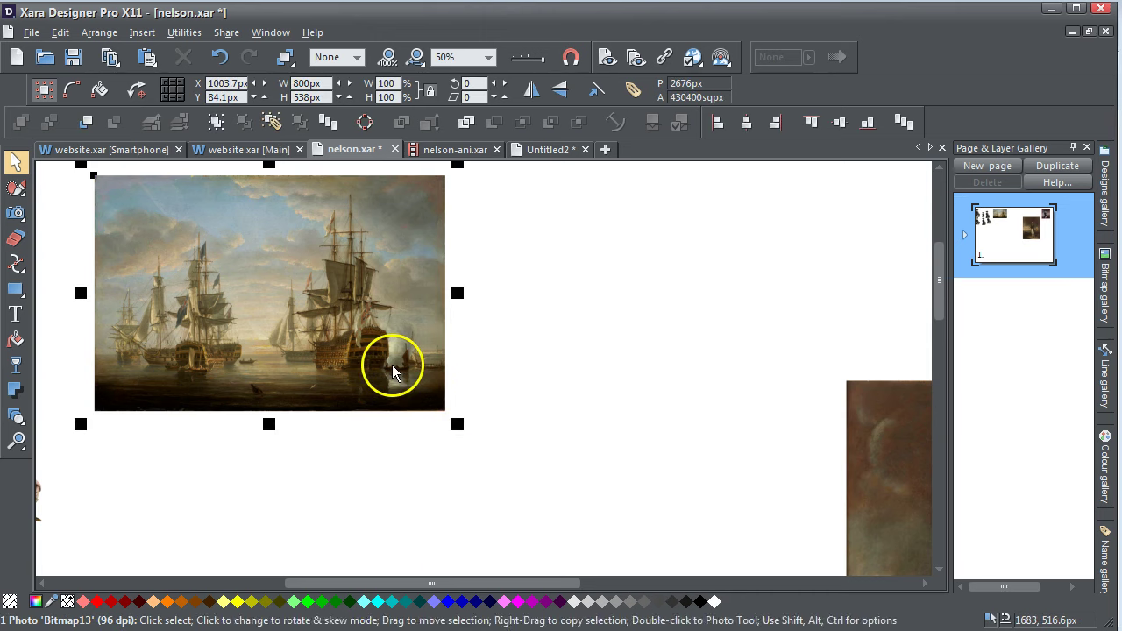
pyautogui.click(556, 493)
pyautogui.moveTo(521, 587); pyautogui.dragTo(789, 611)
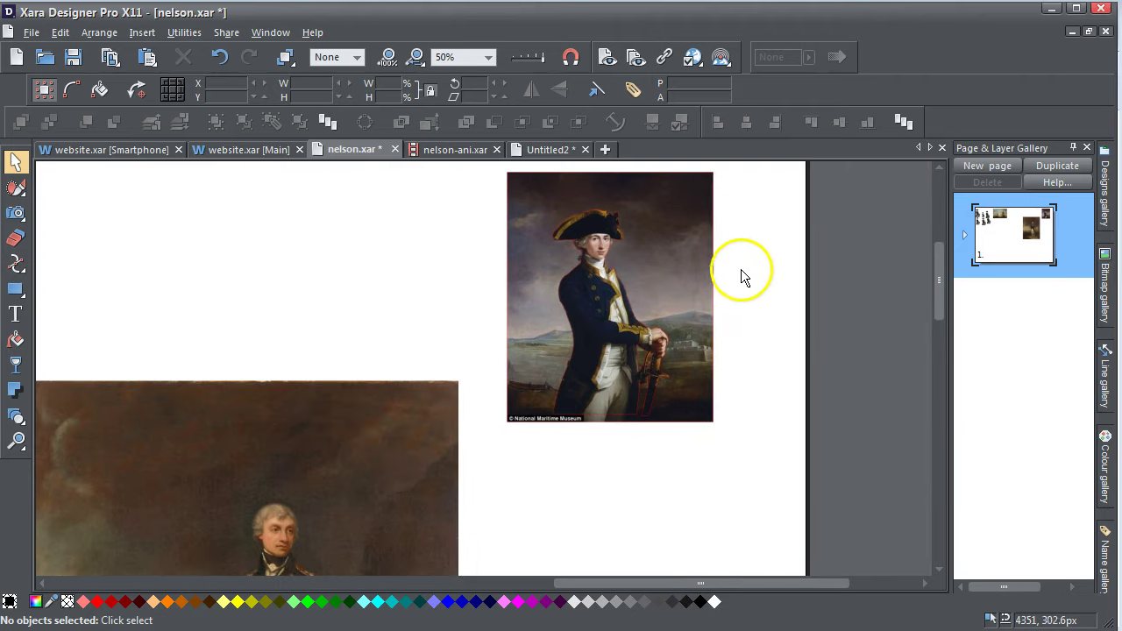
# Step: Zoom in on the standing Nelson portrait, undoing an accidental move of the photo
pyautogui.scroll(1, 929, 267)
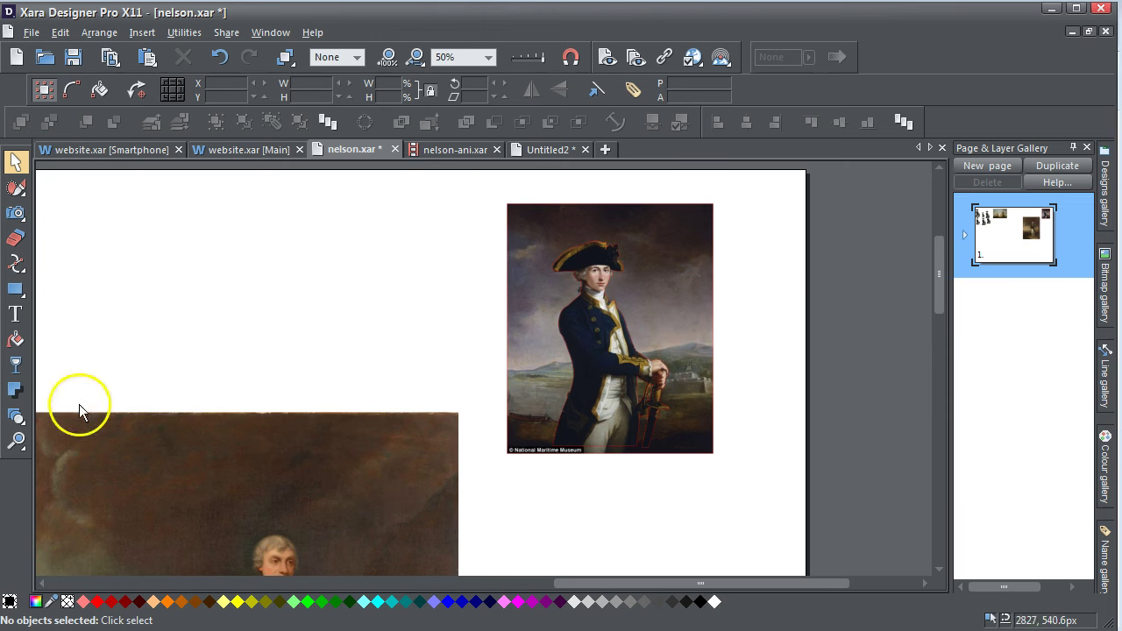
pyautogui.click(16, 443)
pyautogui.moveTo(485, 195); pyautogui.dragTo(768, 477)
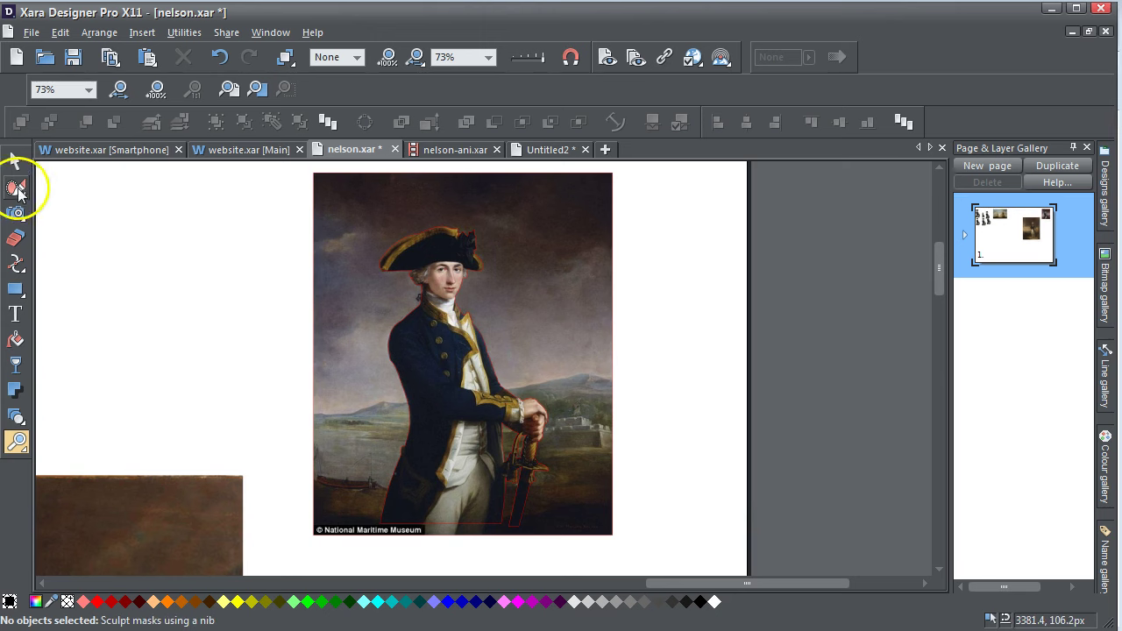
pyautogui.click(16, 162)
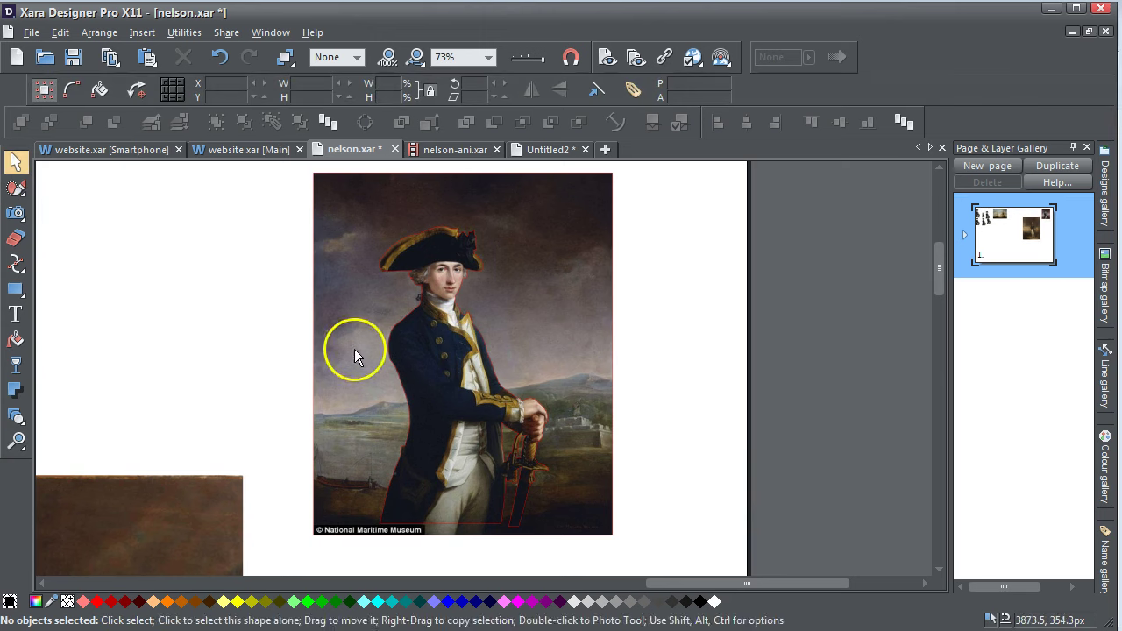
pyautogui.moveTo(356, 351); pyautogui.dragTo(509, 331)
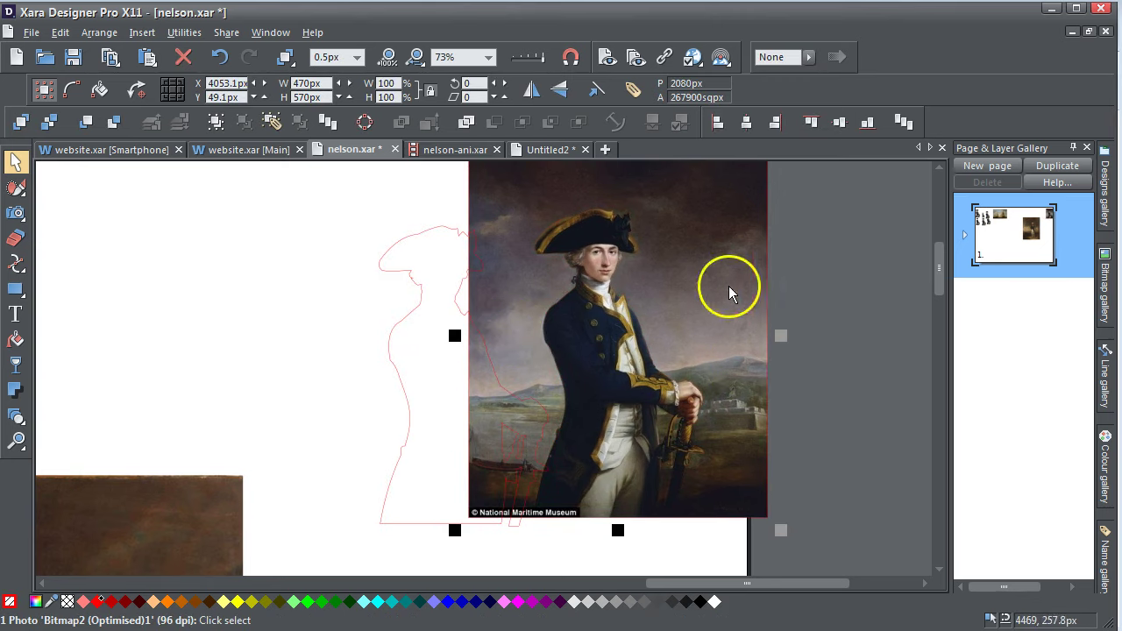
pyautogui.click(219, 57)
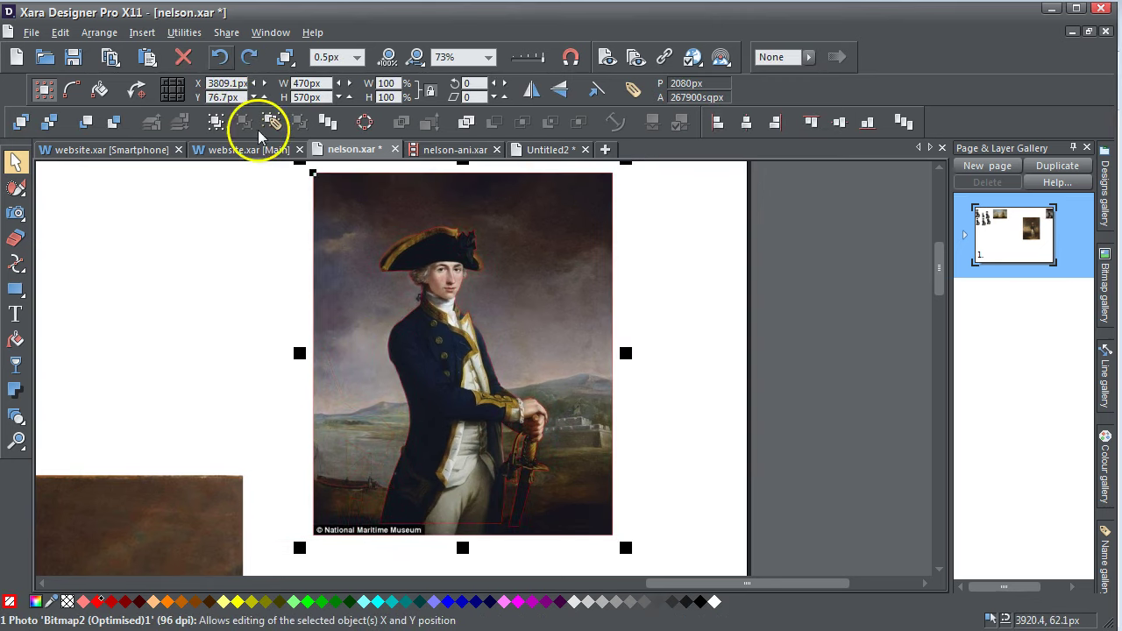
pyautogui.click(260, 225)
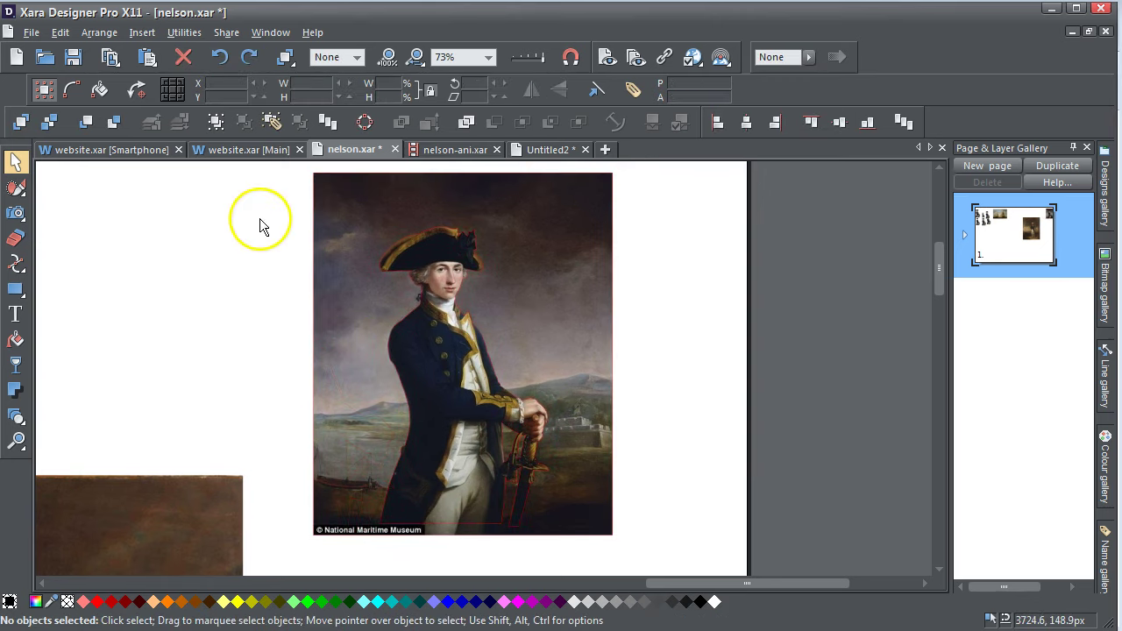
# Step: Give Nelson's traced outline a 4px width, then Intersect Shapes with the photo and move the figure left
pyautogui.click(402, 272)
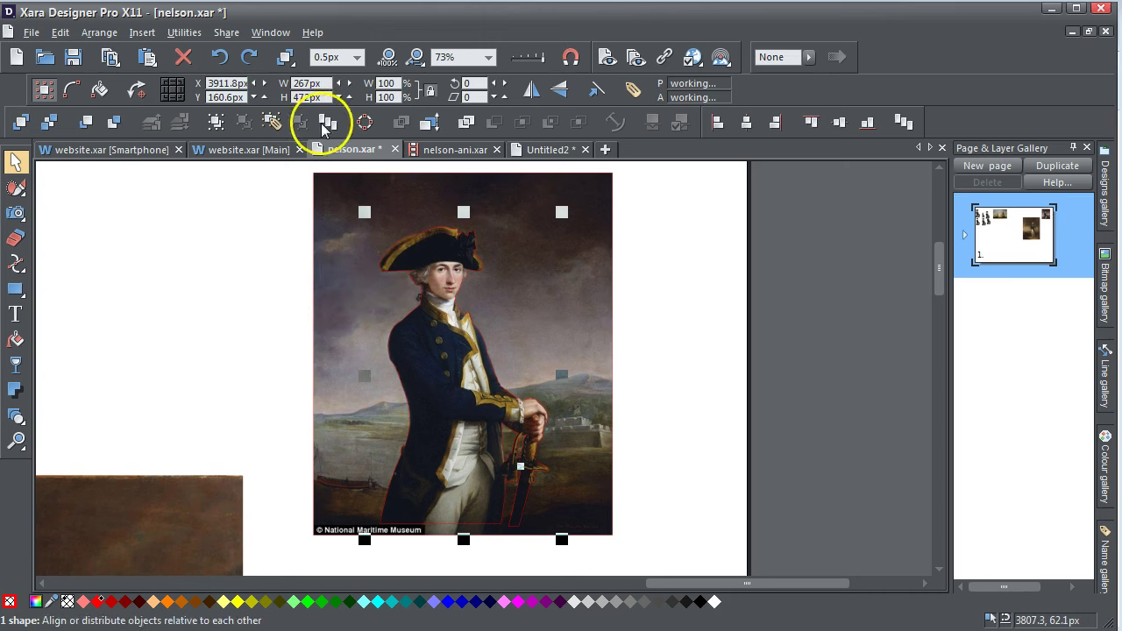
pyautogui.click(359, 59)
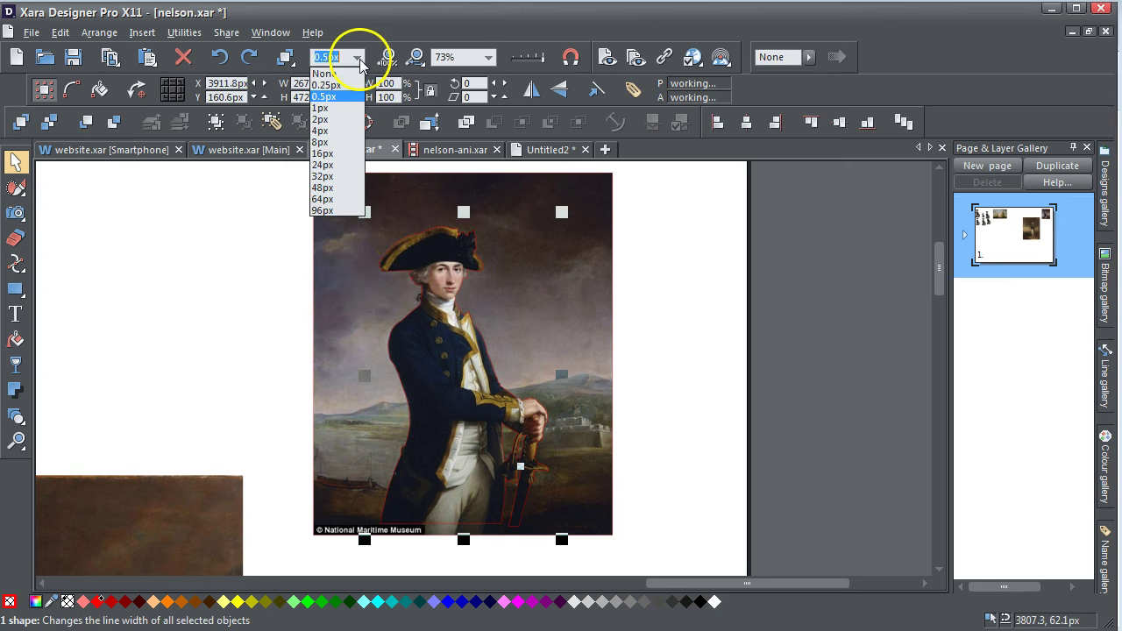
pyautogui.click(342, 130)
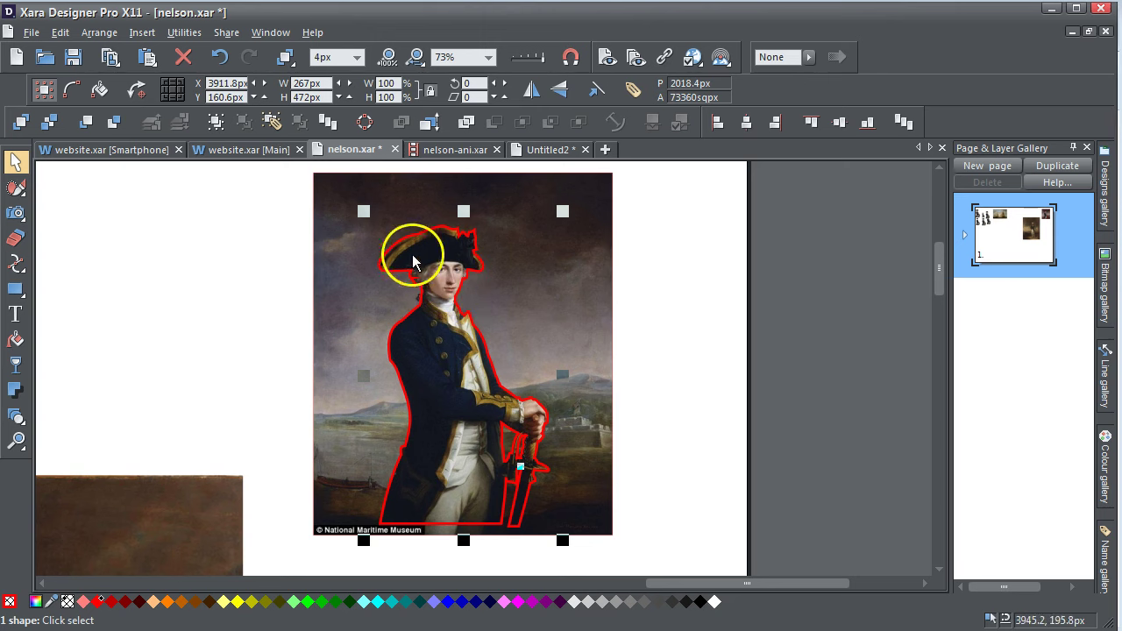
pyautogui.keyDown('shift'); pyautogui.click(362, 267); pyautogui.keyUp('shift')
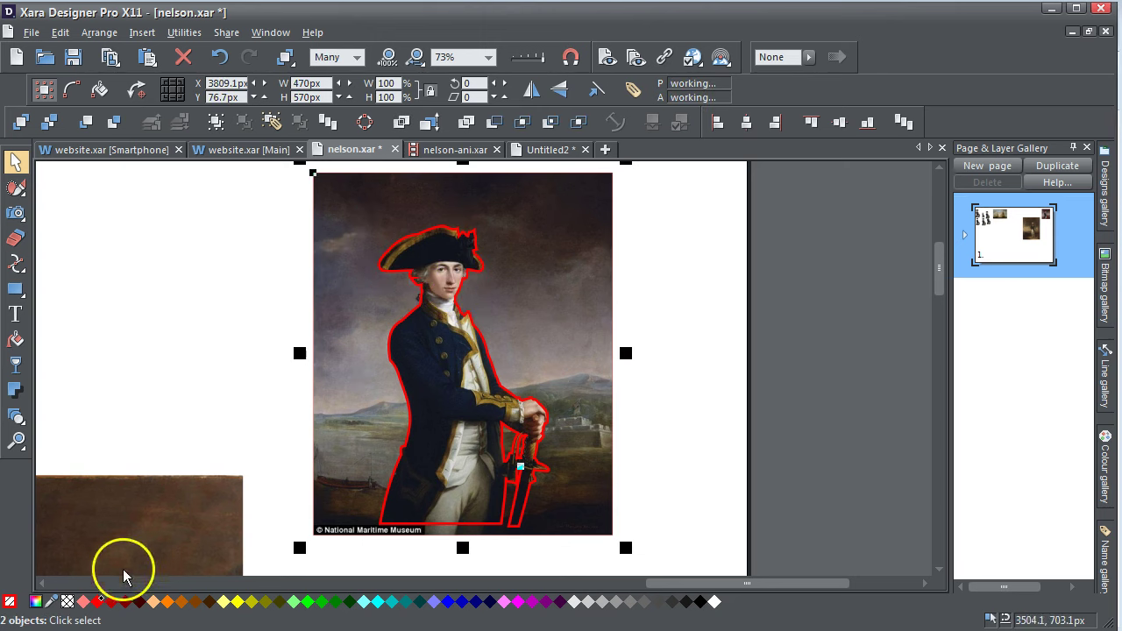
pyautogui.click(99, 32)
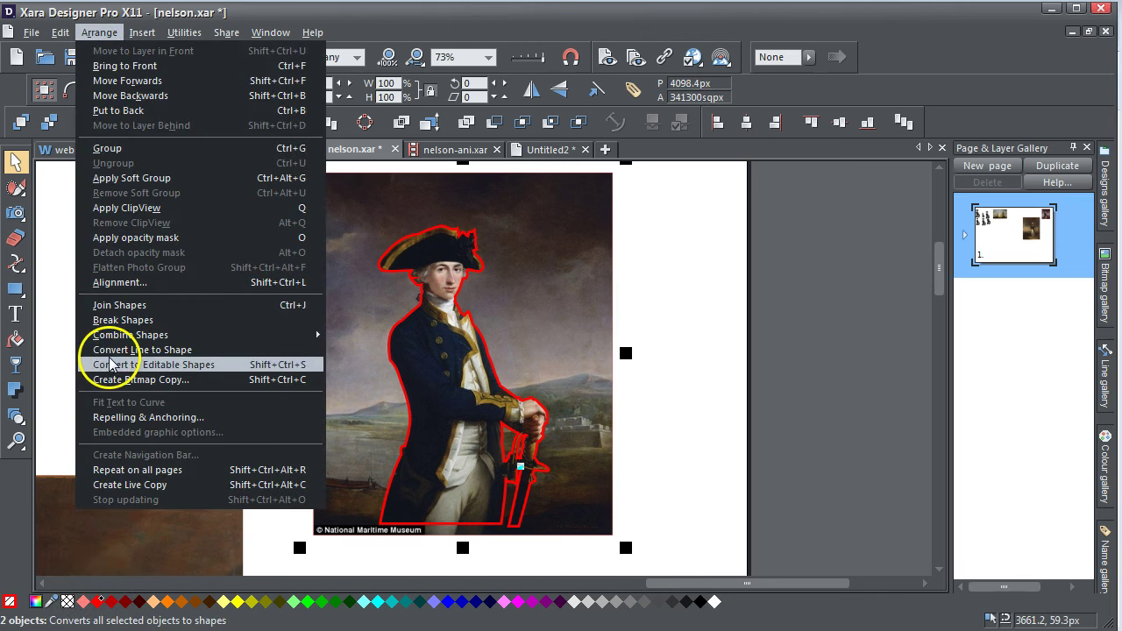
pyautogui.moveTo(301, 336)
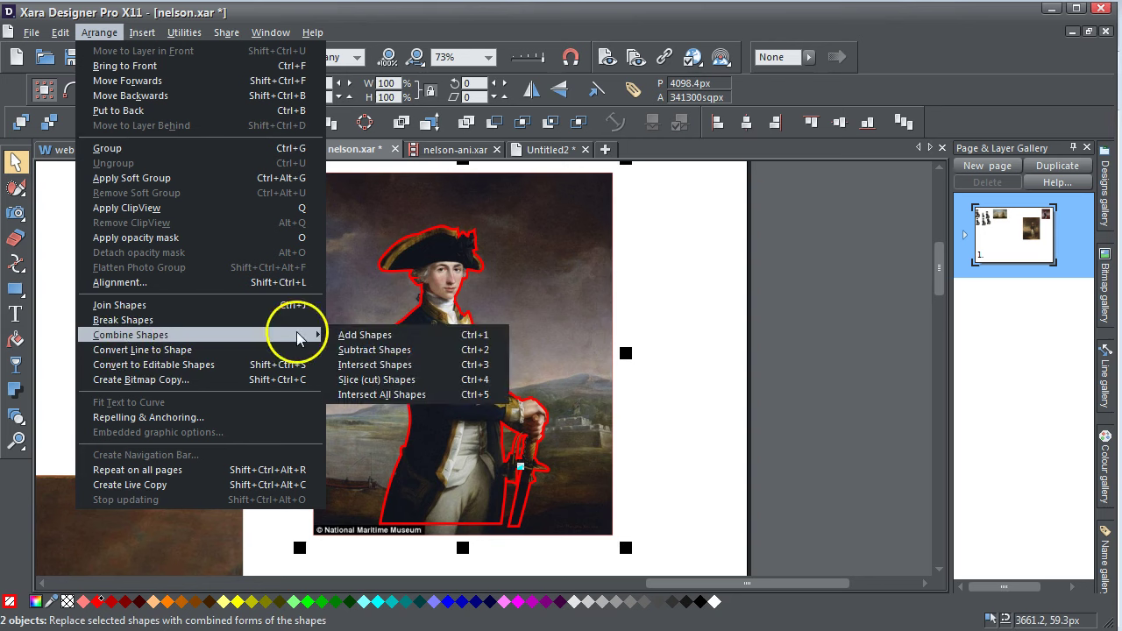
pyautogui.click(379, 369)
pyautogui.moveTo(430, 350); pyautogui.dragTo(342, 361)
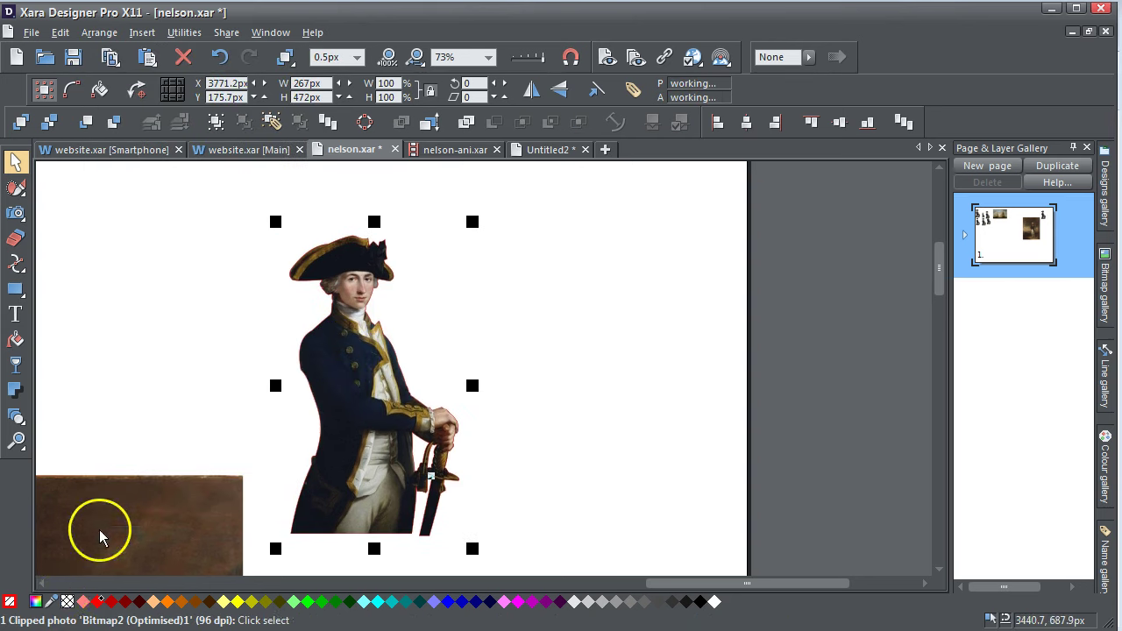
# Step: Remove the clipped figure's outline, move it about 110 px right and apply a 2px feather
pyautogui.click(128, 482)
pyautogui.click(328, 393)
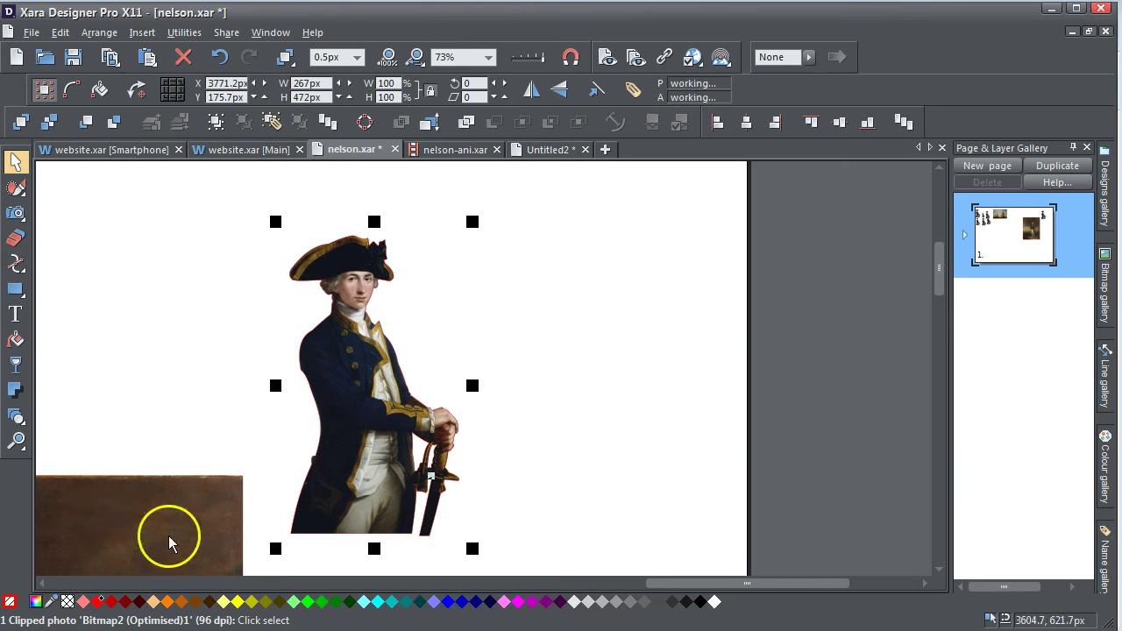
pyautogui.keyDown('shift'); pyautogui.click(67, 602); pyautogui.keyUp('shift')
pyautogui.click(183, 376)
pyautogui.moveTo(356, 421); pyautogui.dragTo(452, 410)
pyautogui.click(343, 370)
pyautogui.click(454, 386)
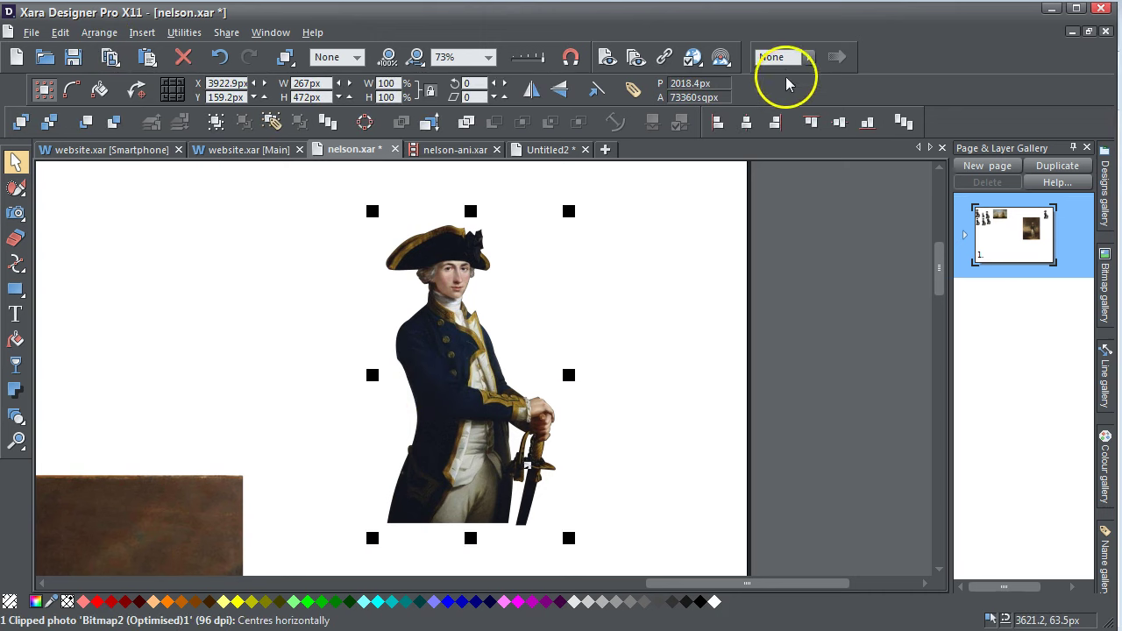
pyautogui.click(786, 56)
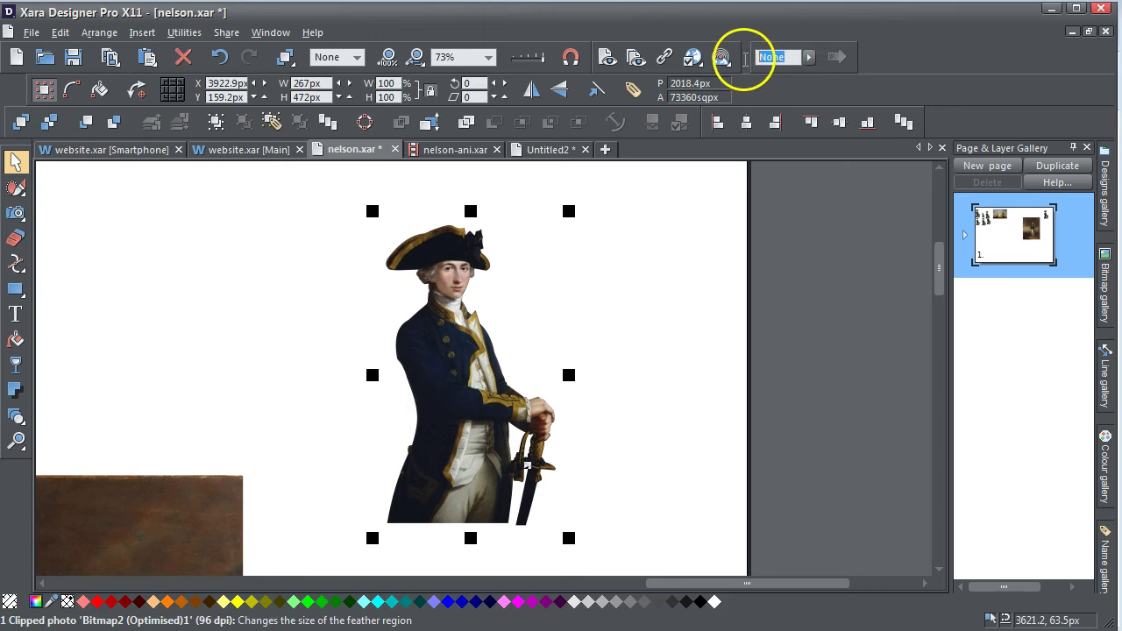
pyautogui.press('Return')
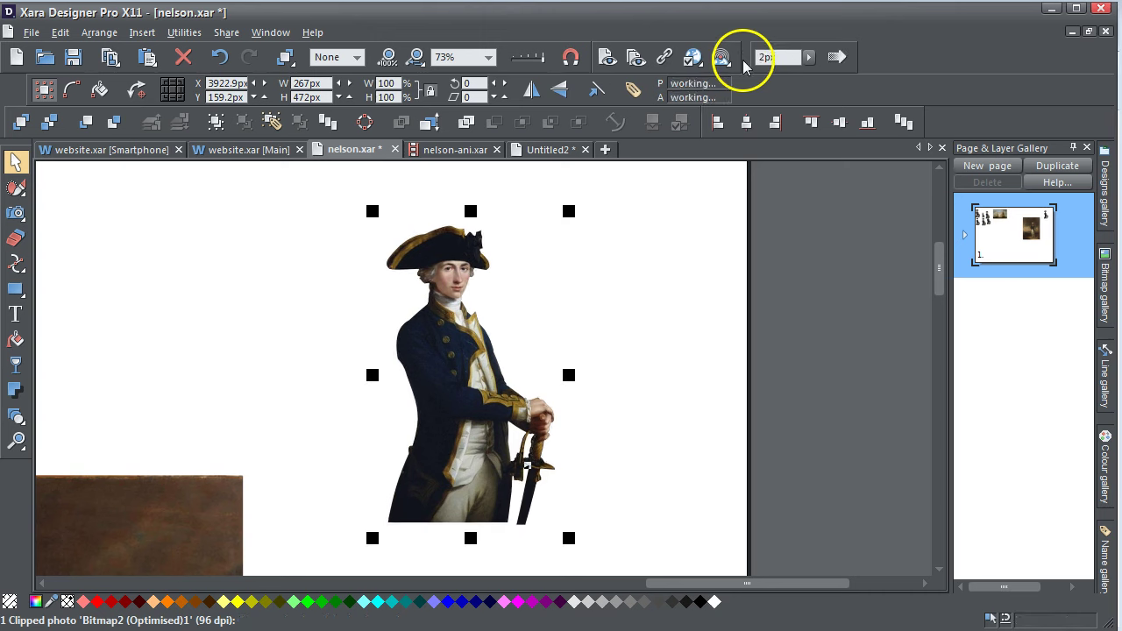
# Step: Create a bitmap copy of the cut-out Nelson figure and place it left of the original
pyautogui.click(366, 343)
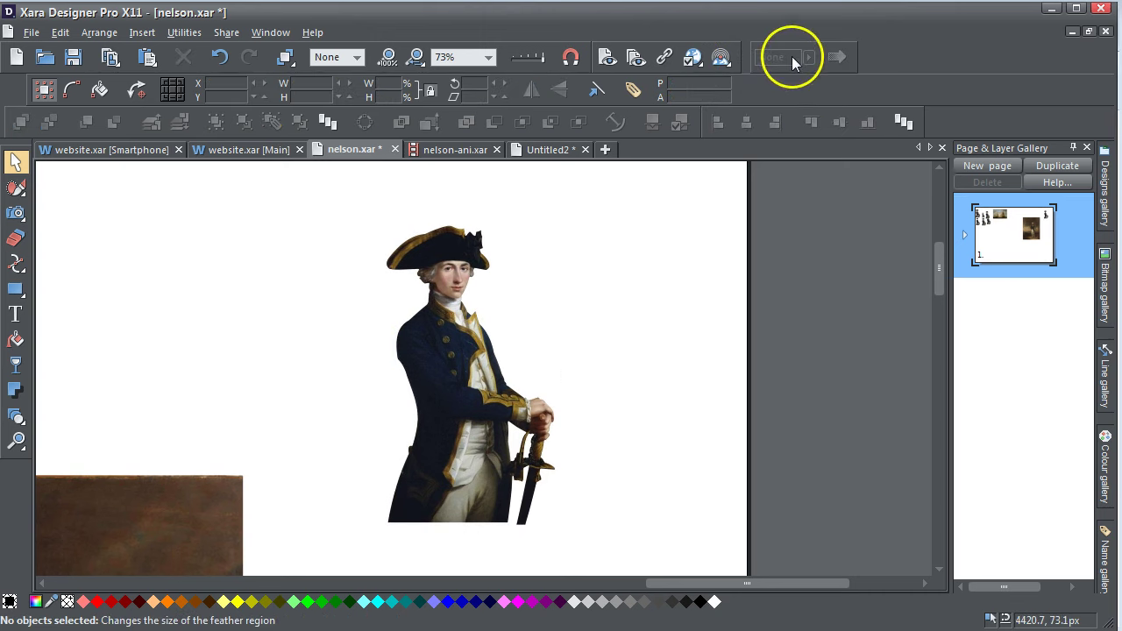
pyautogui.click(433, 343)
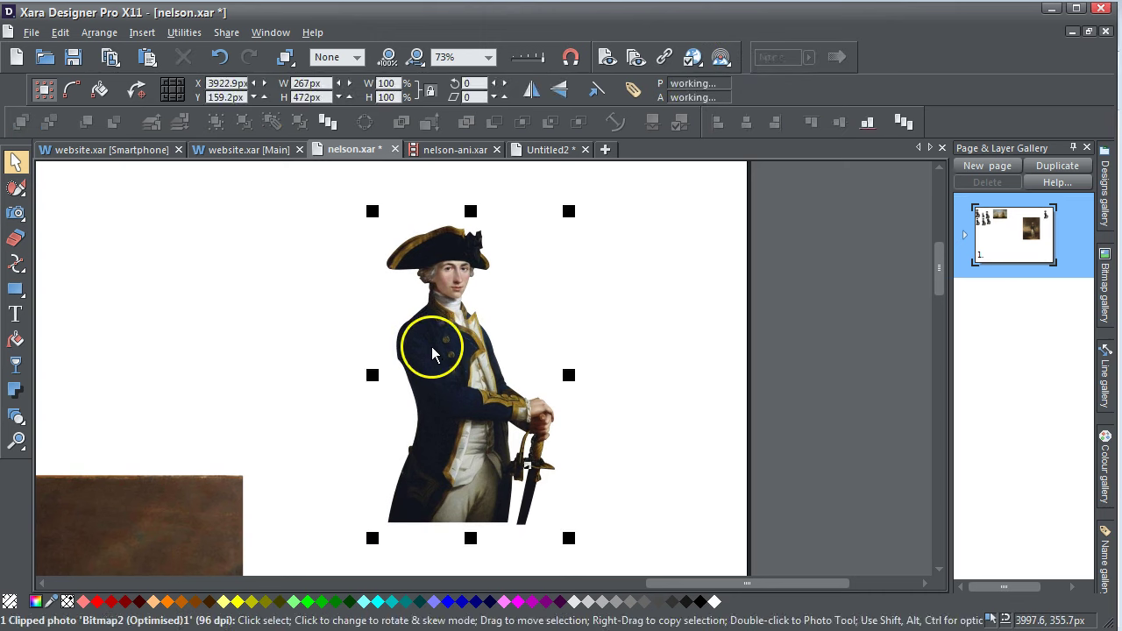
pyautogui.click(98, 33)
pyautogui.click(123, 380)
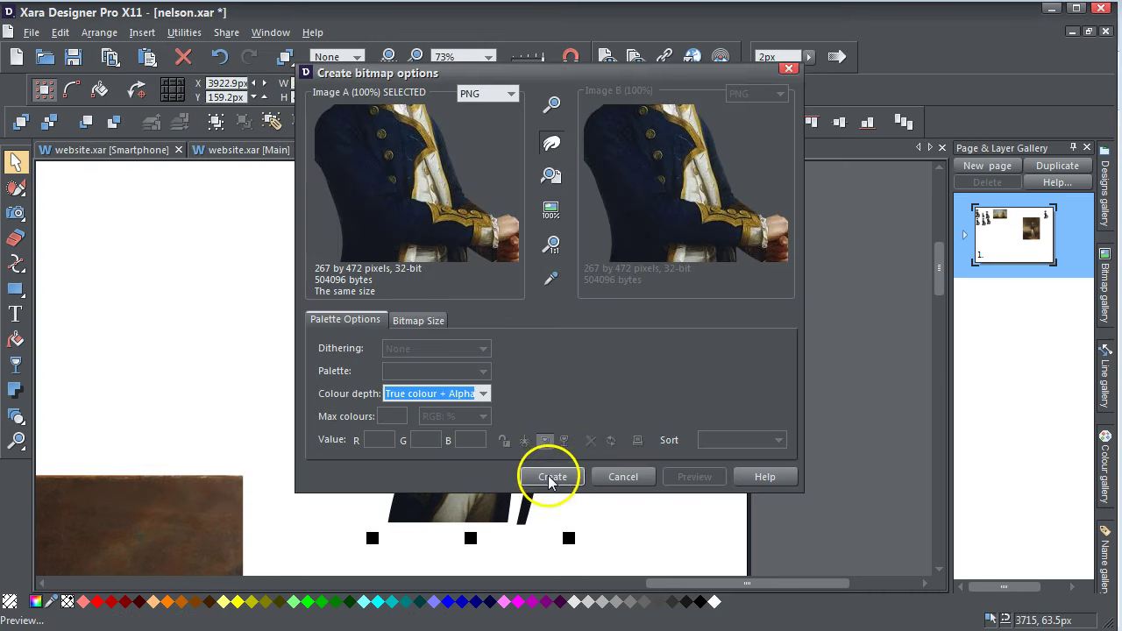
pyautogui.click(547, 476)
pyautogui.moveTo(485, 382); pyautogui.dragTo(200, 403)
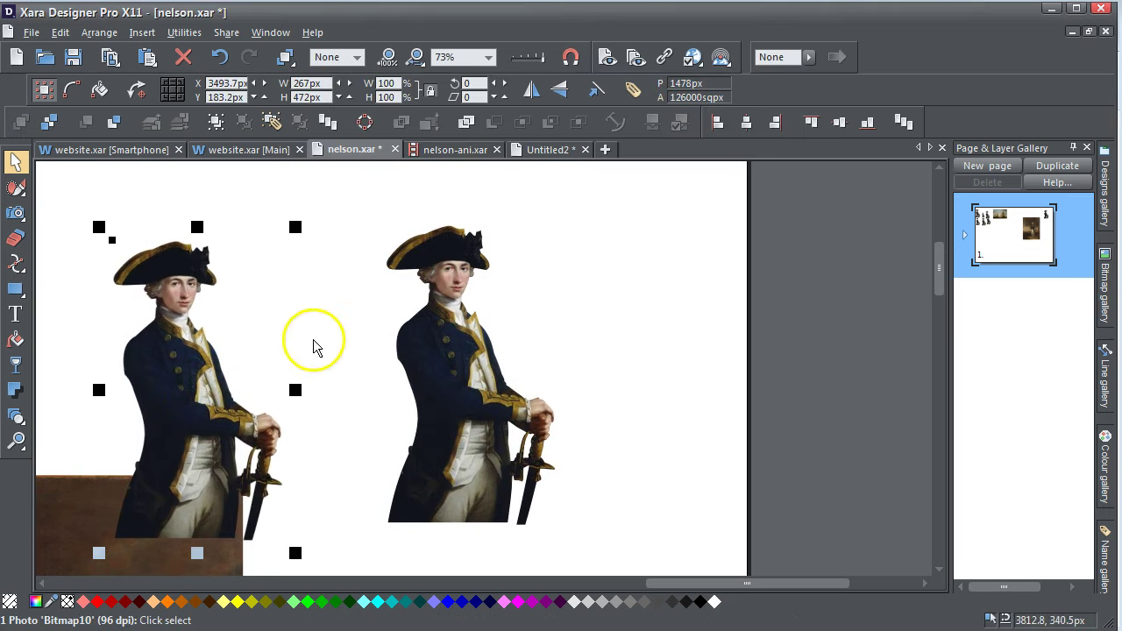
# Step: Zoom to Page contents and drag the small Nelson figure onto the ship painting
pyautogui.click(389, 57)
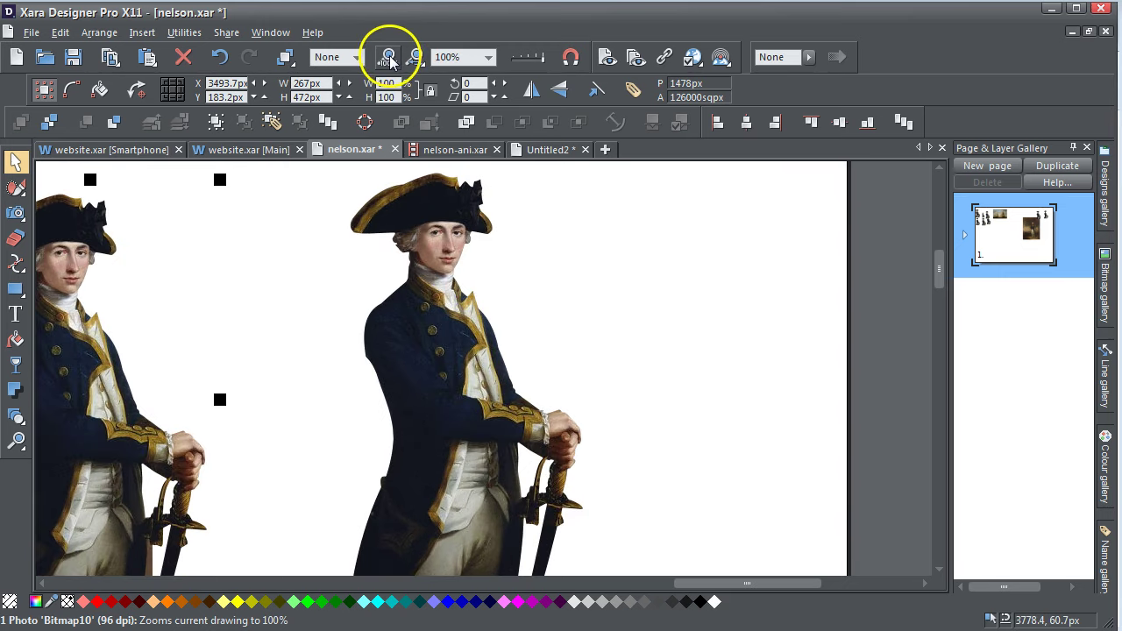
pyautogui.click(357, 58)
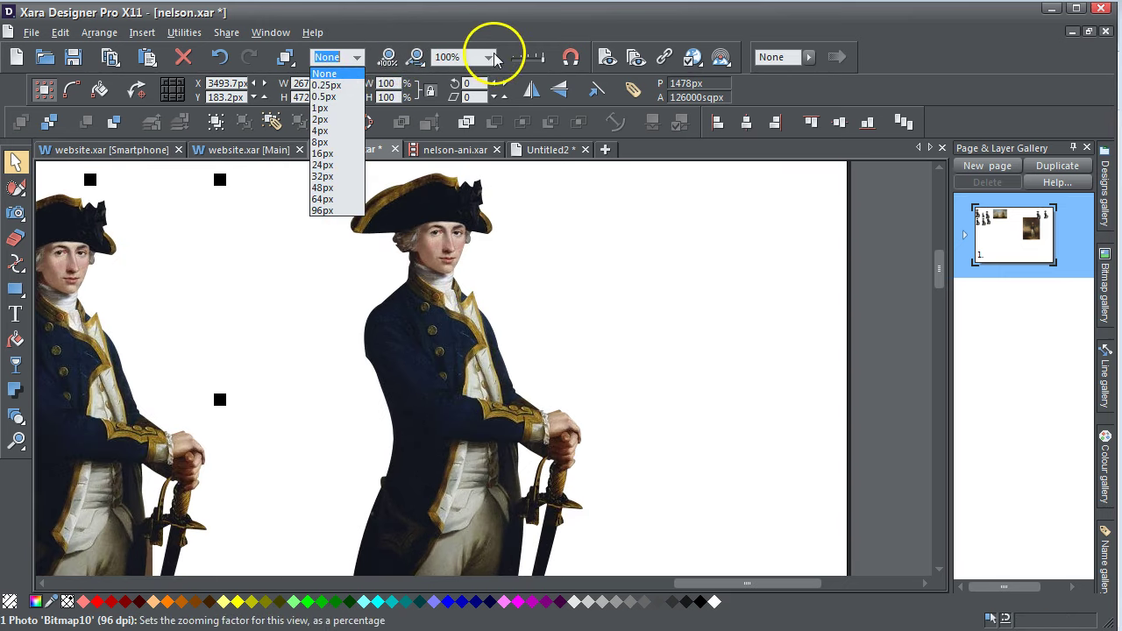
pyautogui.click(491, 57)
pyautogui.click(491, 57)
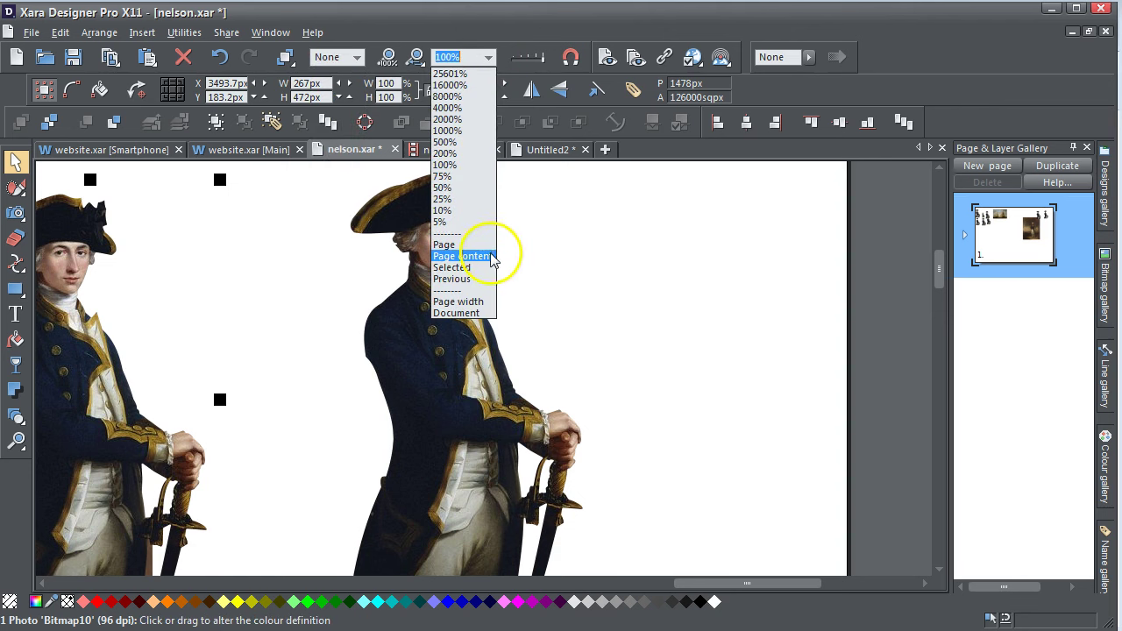
pyautogui.click(463, 256)
pyautogui.click(573, 261)
pyautogui.moveTo(792, 260)
pyautogui.mouseDown()
pyautogui.moveTo(508, 412)
pyautogui.moveTo(220, 256)
pyautogui.moveTo(318, 342)
pyautogui.moveTo(305, 260)
pyautogui.mouseUp()
# Step: Zoom in on the ship painting and nudge the Nelson figure up into position
pyautogui.click(16, 440)
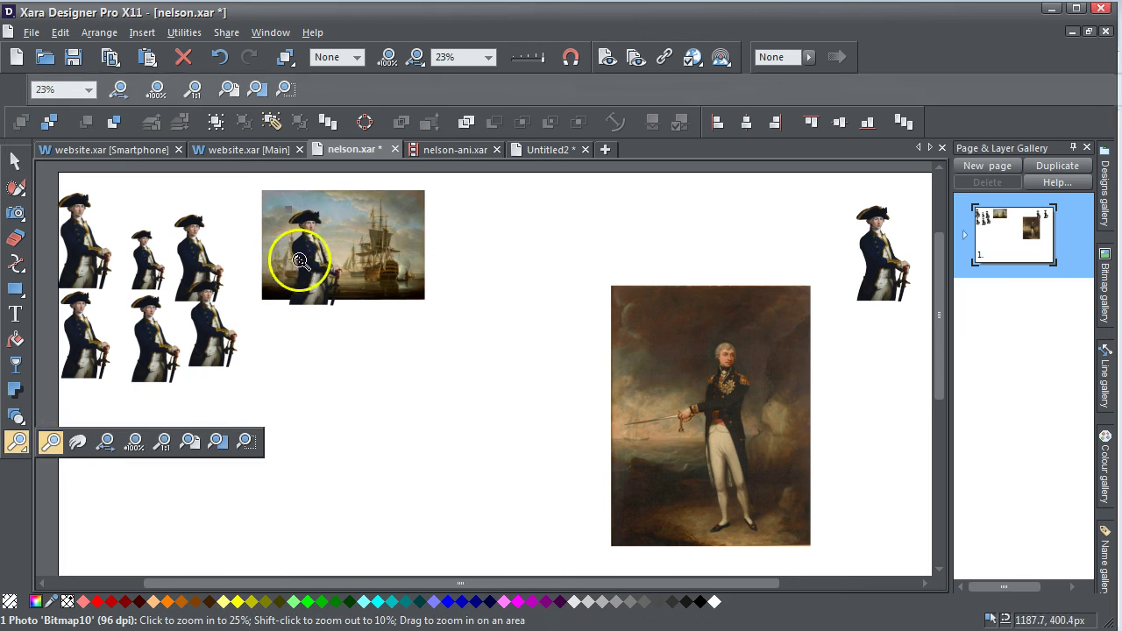
pyautogui.moveTo(250, 185)
pyautogui.mouseDown()
pyautogui.moveTo(446, 283)
pyautogui.moveTo(494, 323)
pyautogui.mouseUp()
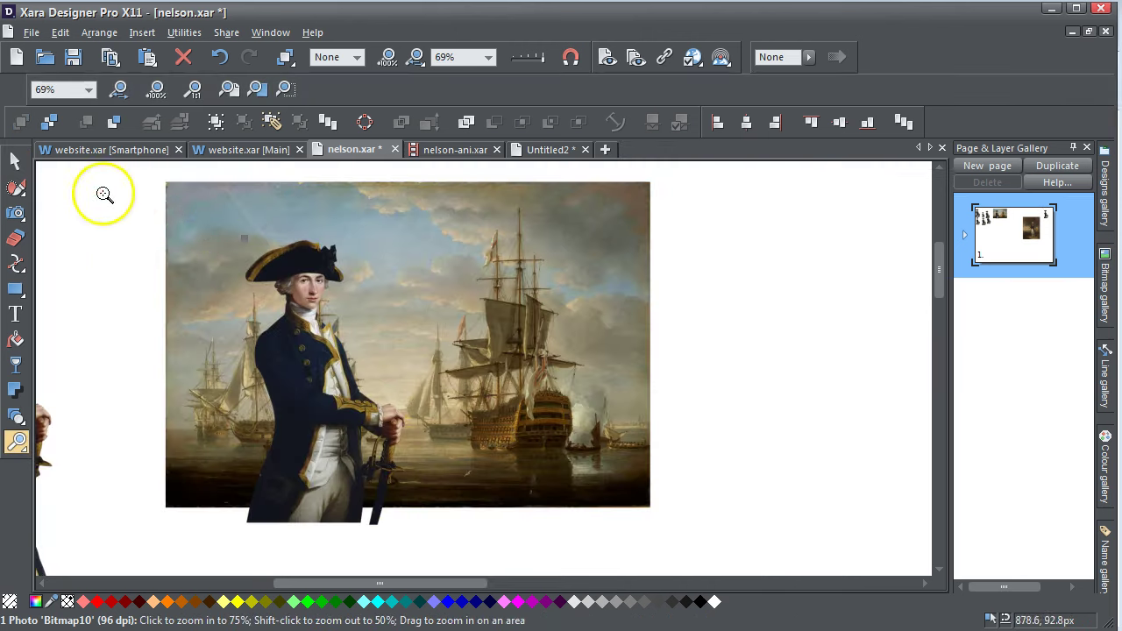
pyautogui.click(16, 160)
pyautogui.moveTo(283, 441)
pyautogui.mouseDown()
pyautogui.moveTo(301, 416)
pyautogui.moveTo(271, 433)
pyautogui.mouseUp()
pyautogui.click(817, 395)
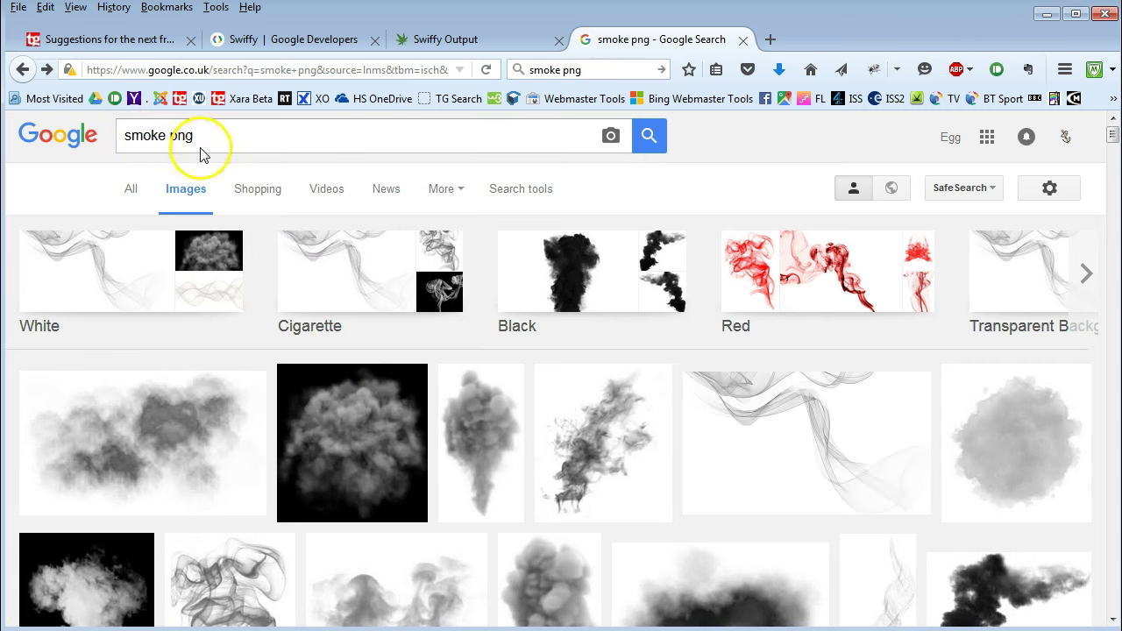
# Step: Find a transparent-background cloud smoke PNG on Google Images, copy it, and return to Xara
pyautogui.click(647, 133)
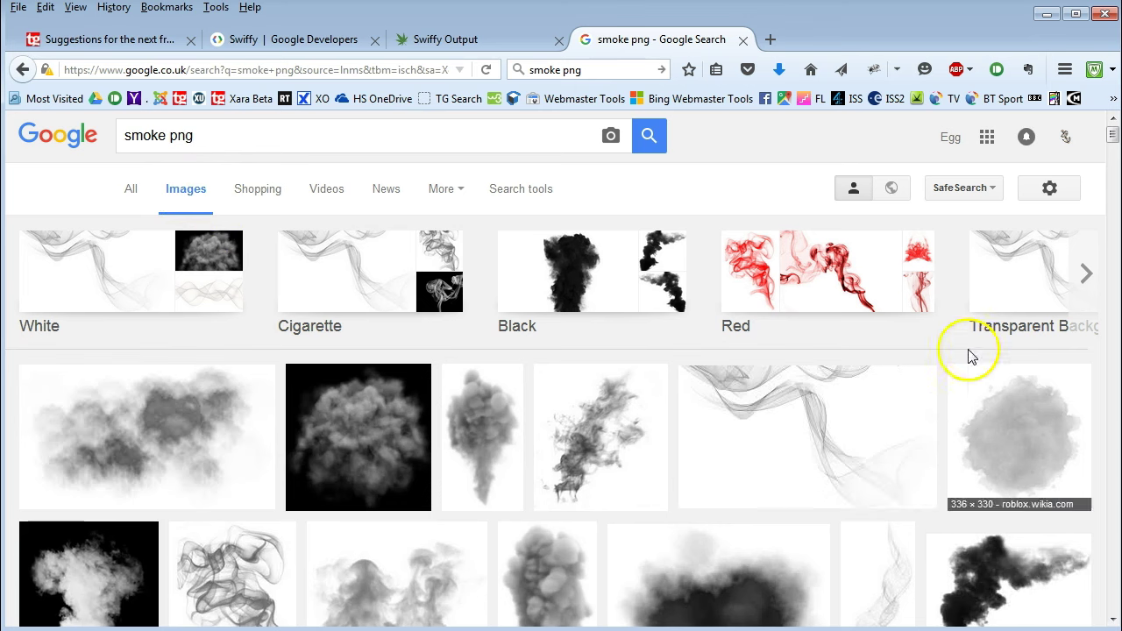
pyautogui.click(1043, 272)
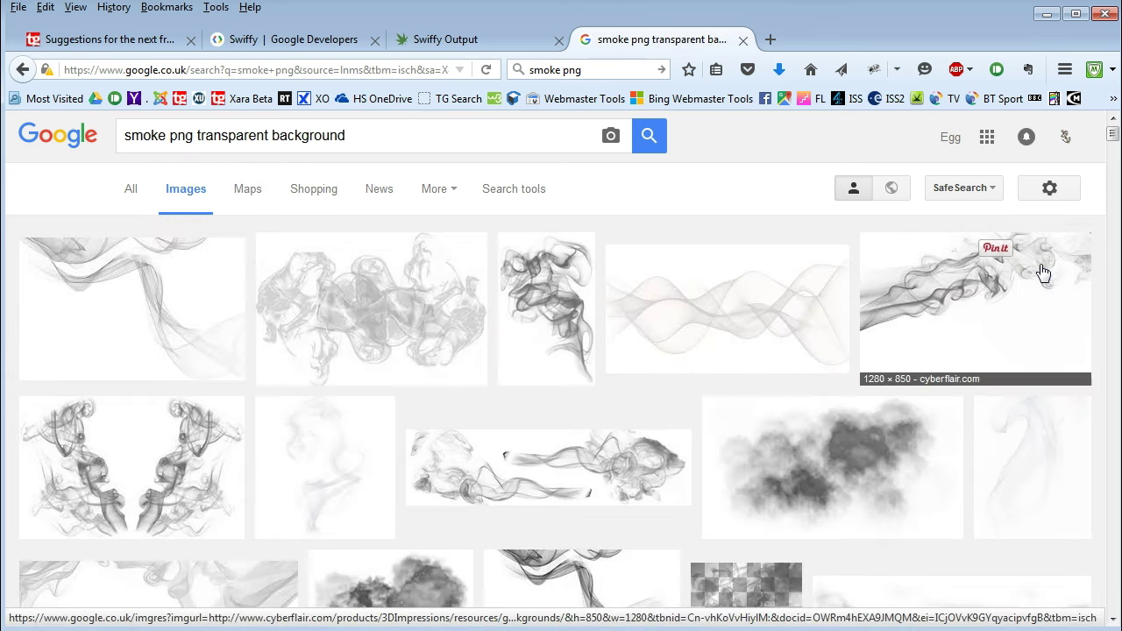
pyautogui.click(846, 491)
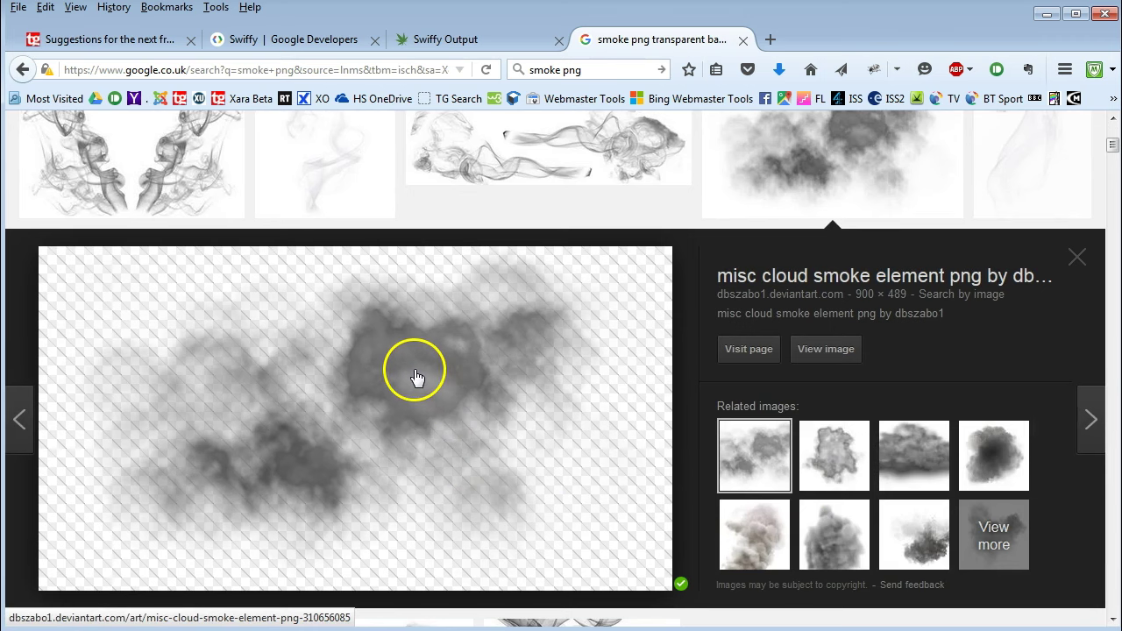
pyautogui.rightClick(414, 374)
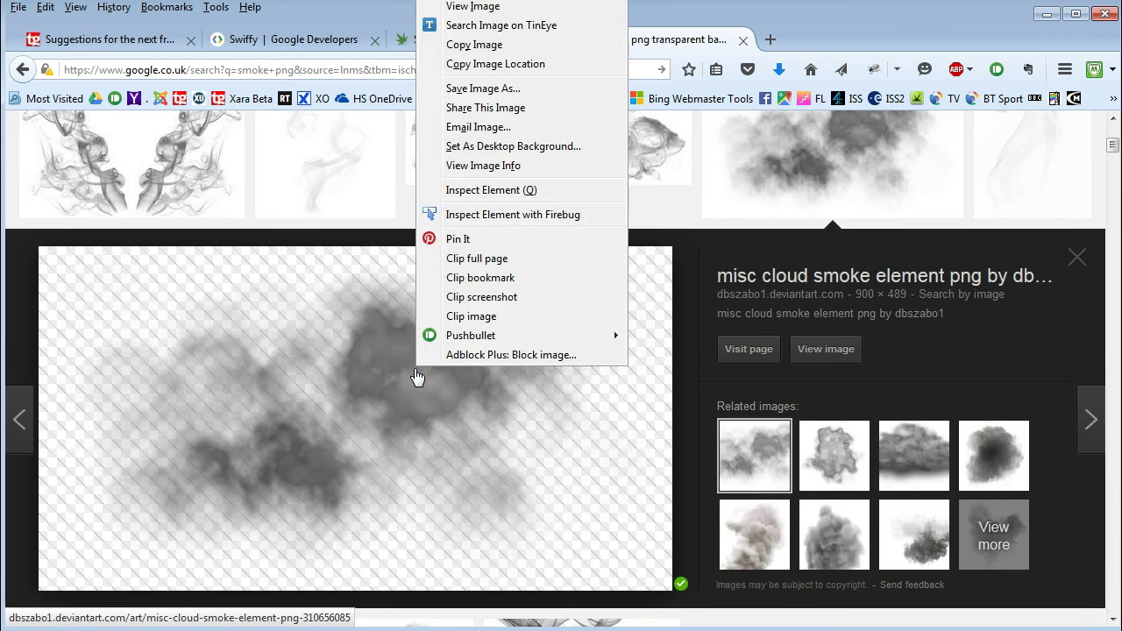
pyautogui.click(491, 46)
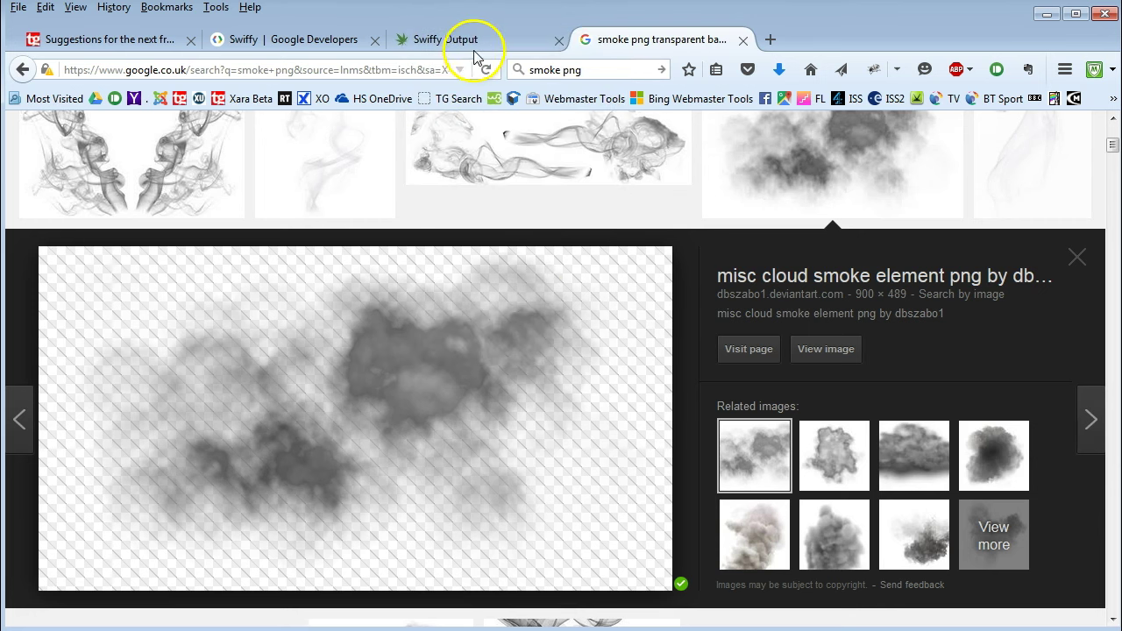
pyautogui.click(120, 49)
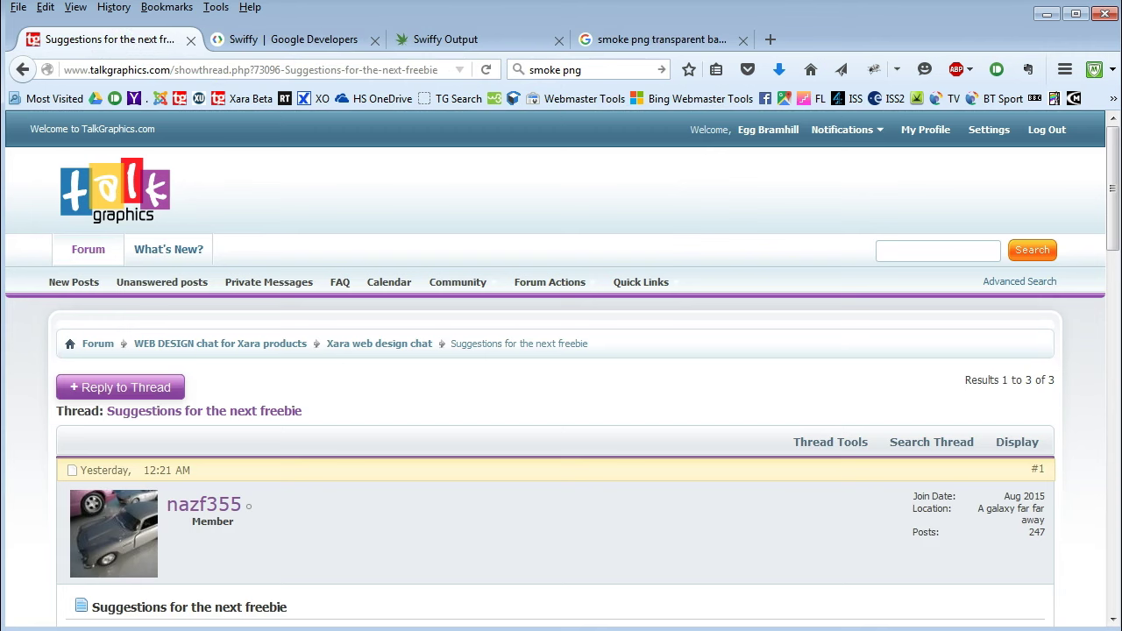
pyautogui.hotkey('alt', 'Tab')
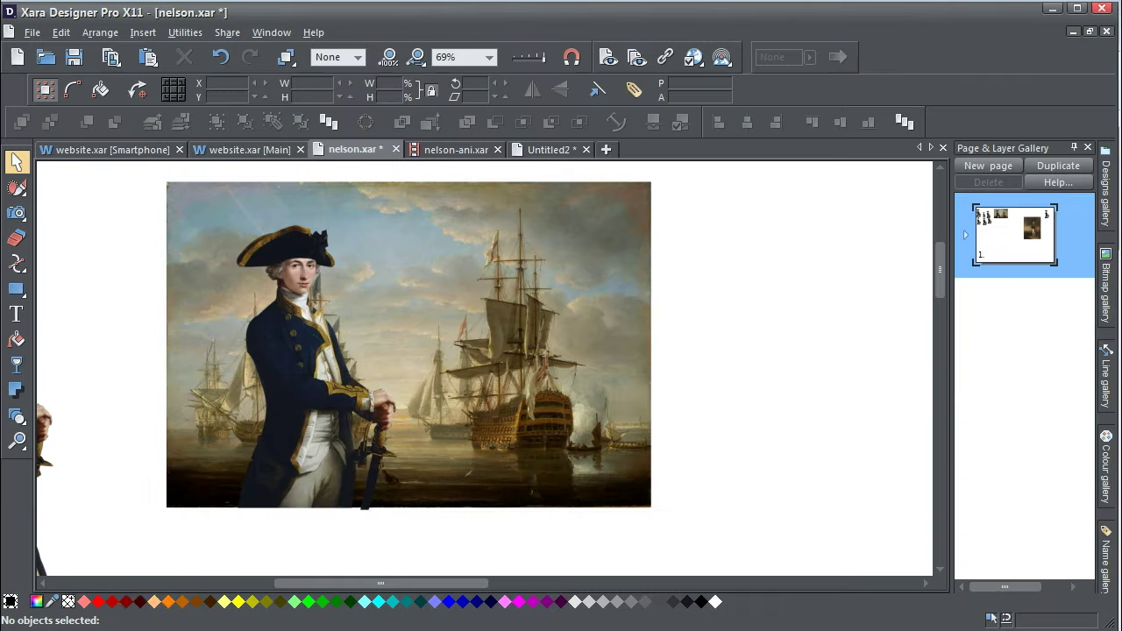
# Step: Paste the copied smoke image as a bitmap and move it up over the painting
pyautogui.click(61, 33)
pyautogui.moveTo(130, 117)
pyautogui.click(282, 121)
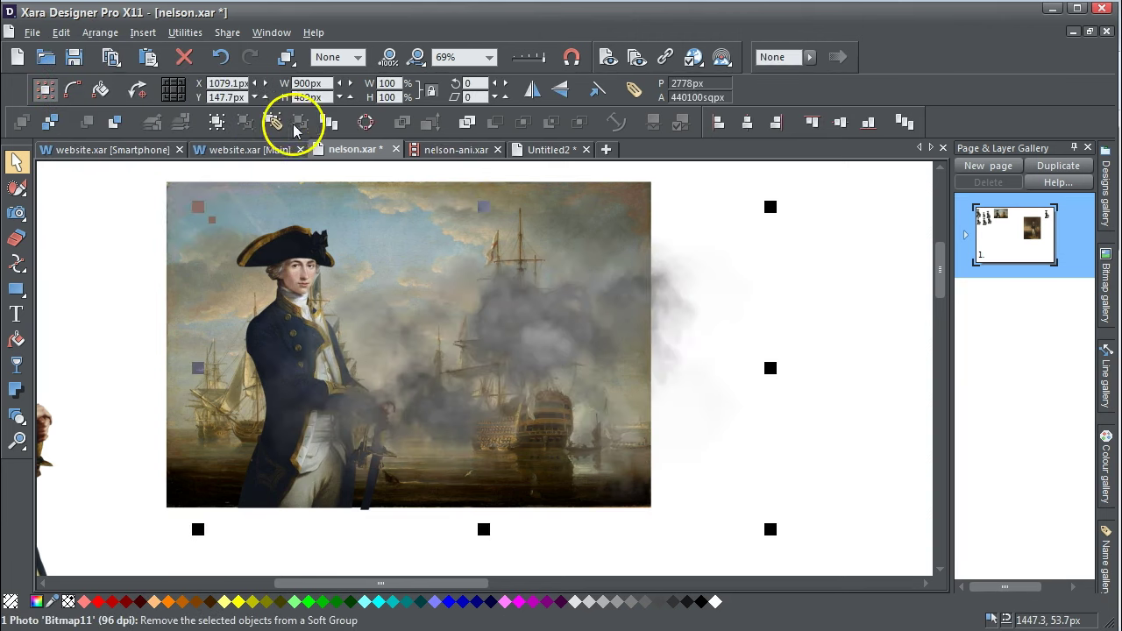
pyautogui.moveTo(517, 358)
pyautogui.mouseDown()
pyautogui.moveTo(617, 316)
pyautogui.moveTo(526, 275)
pyautogui.moveTo(554, 316)
pyautogui.moveTo(396, 289)
pyautogui.moveTo(453, 303)
pyautogui.moveTo(461, 290)
pyautogui.moveTo(511, 321)
pyautogui.moveTo(521, 315)
pyautogui.moveTo(489, 305)
pyautogui.moveTo(583, 328)
pyautogui.moveTo(523, 310)
pyautogui.moveTo(483, 318)
pyautogui.moveTo(517, 313)
pyautogui.mouseUp()
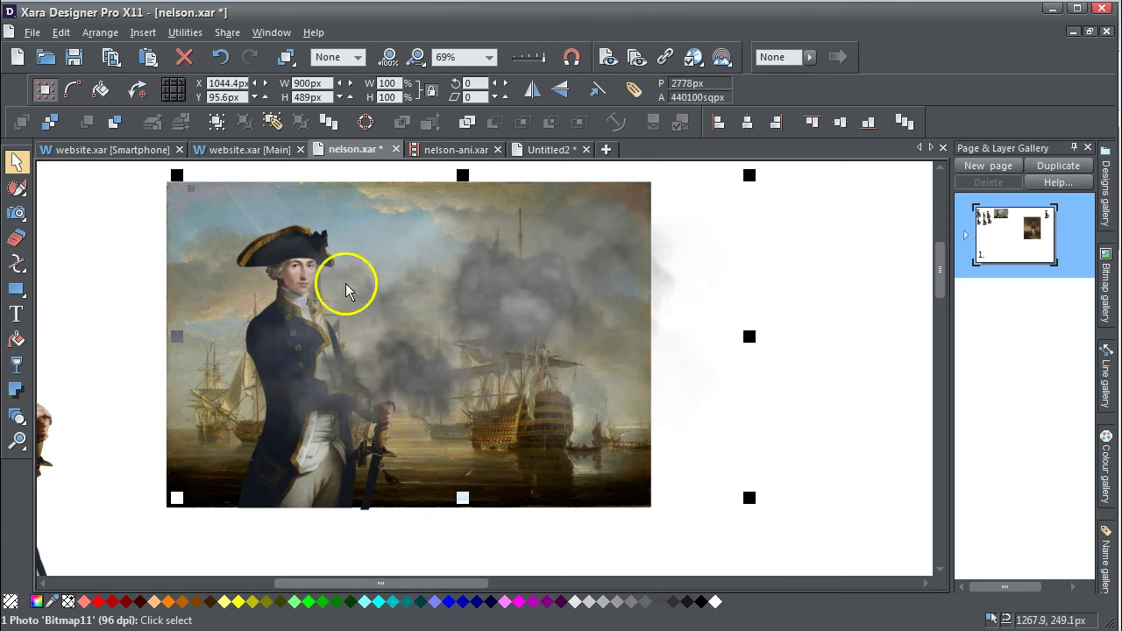
# Step: Apply a flat 50% transparency to the smoke and shift it across the painting
pyautogui.click(16, 366)
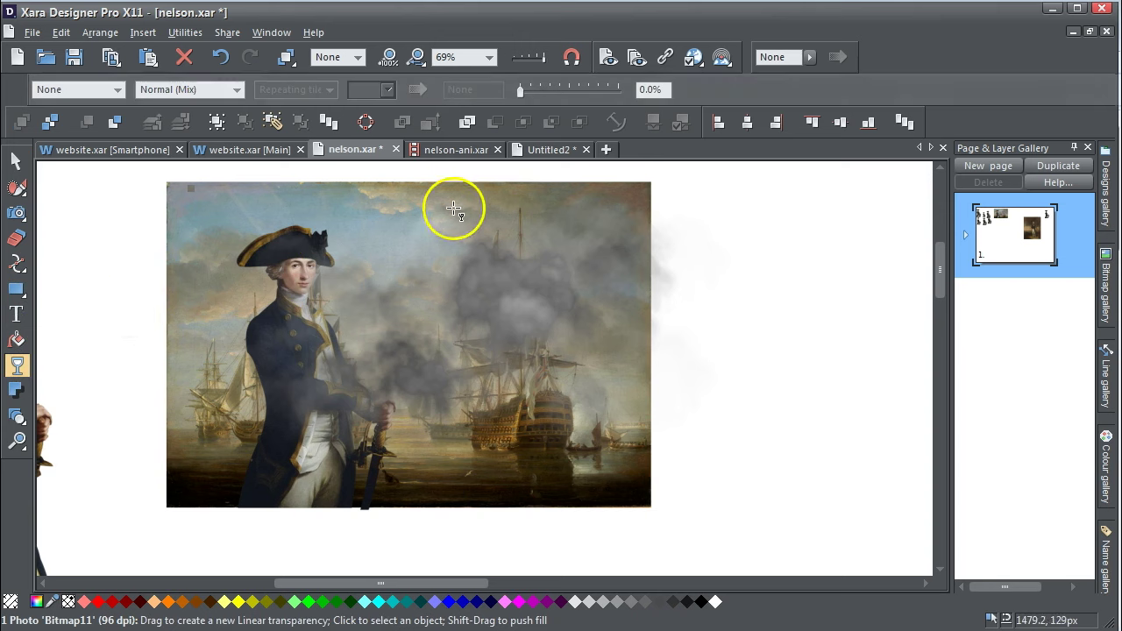
pyautogui.click(570, 89)
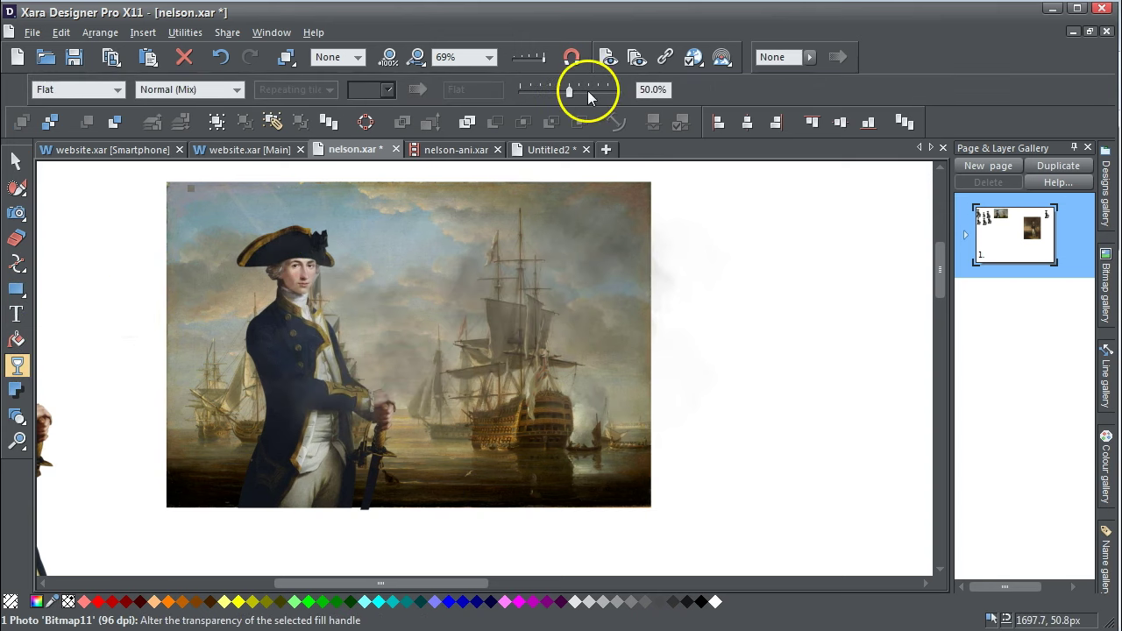
pyautogui.click(16, 161)
pyautogui.press('Escape')
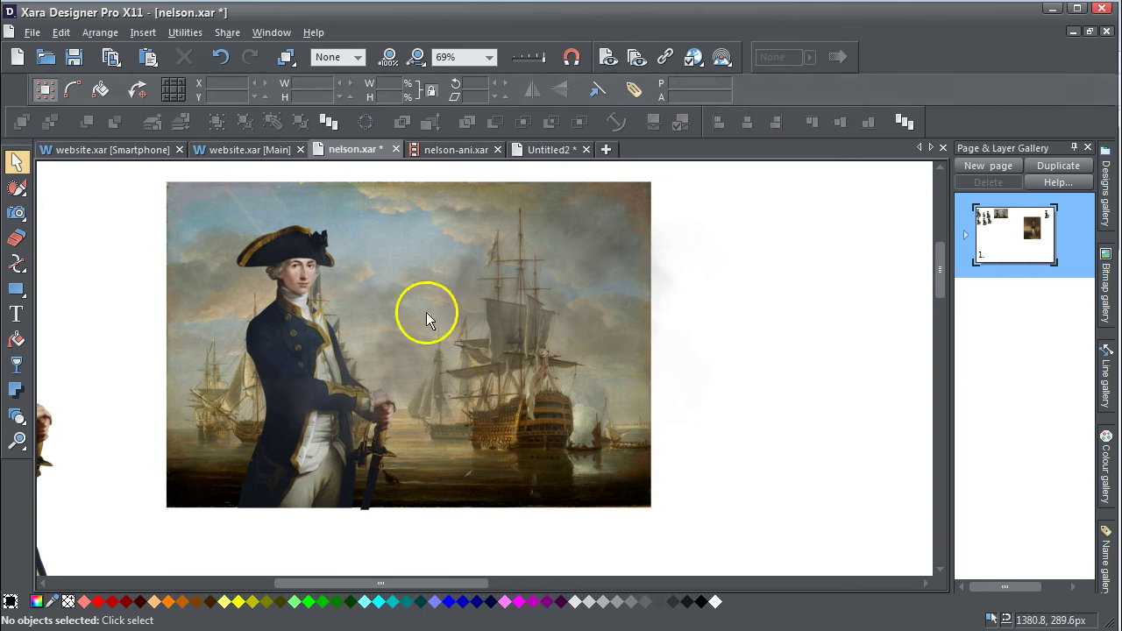
pyautogui.moveTo(477, 321)
pyautogui.mouseDown()
pyautogui.moveTo(561, 310)
pyautogui.moveTo(714, 322)
pyautogui.moveTo(371, 333)
pyautogui.moveTo(675, 349)
pyautogui.moveTo(472, 344)
pyautogui.moveTo(619, 328)
pyautogui.moveTo(716, 350)
pyautogui.moveTo(531, 334)
pyautogui.moveTo(228, 330)
pyautogui.moveTo(499, 326)
pyautogui.moveTo(260, 324)
pyautogui.moveTo(436, 333)
pyautogui.mouseUp()
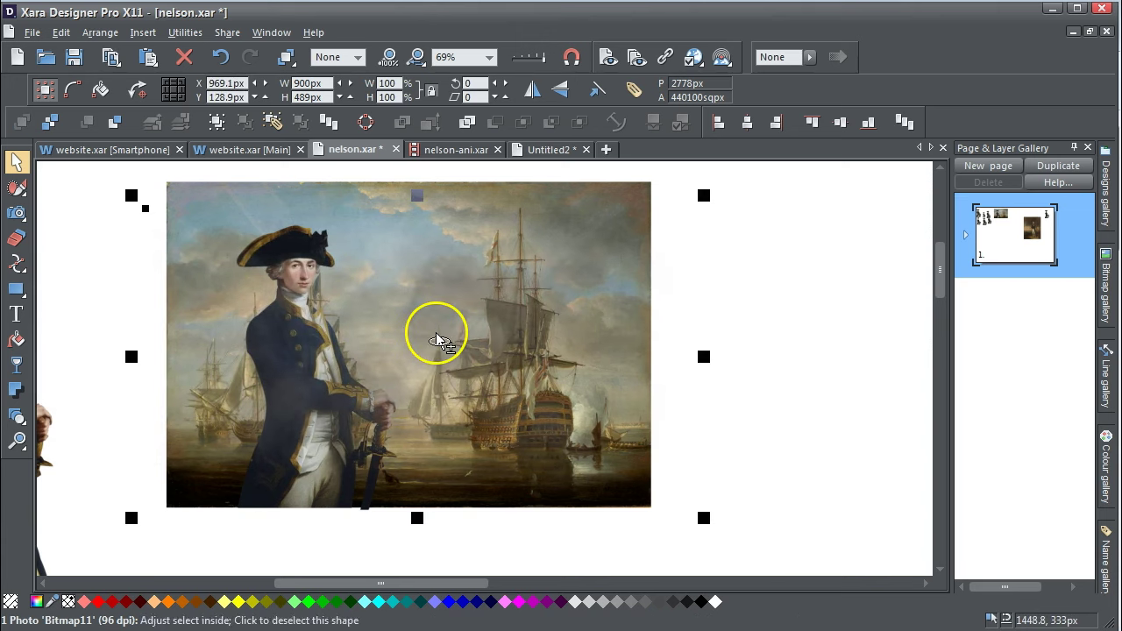
# Step: Drag the smoke bitmap right onto blank canvas and move the brown picture down and right
pyautogui.click(437, 338)
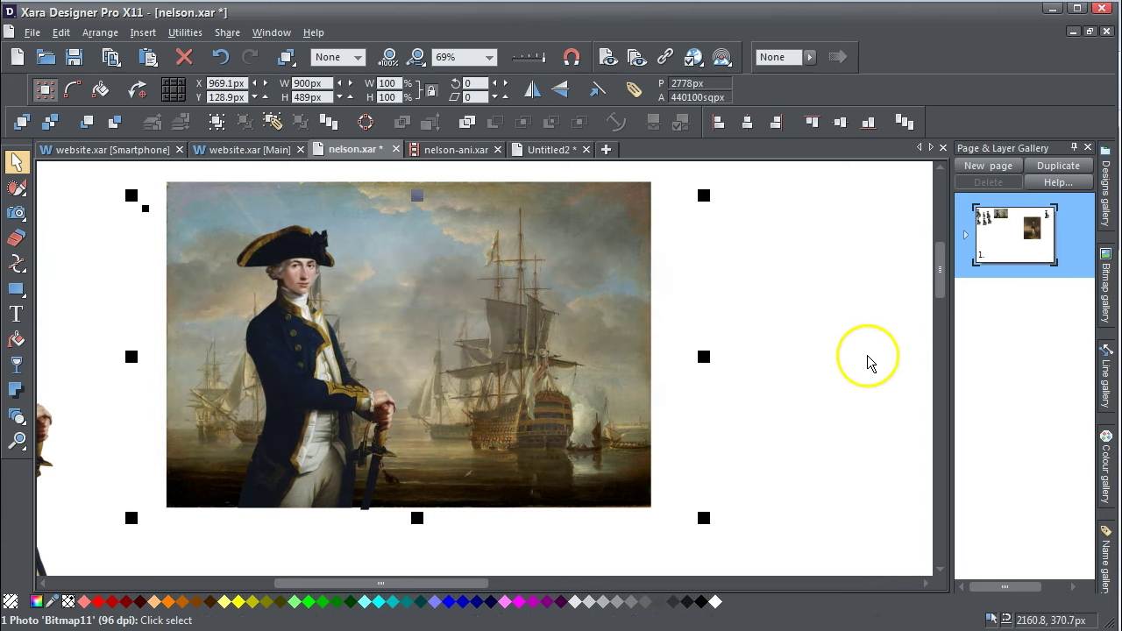
pyautogui.moveTo(863, 370); pyautogui.dragTo(900, 336)
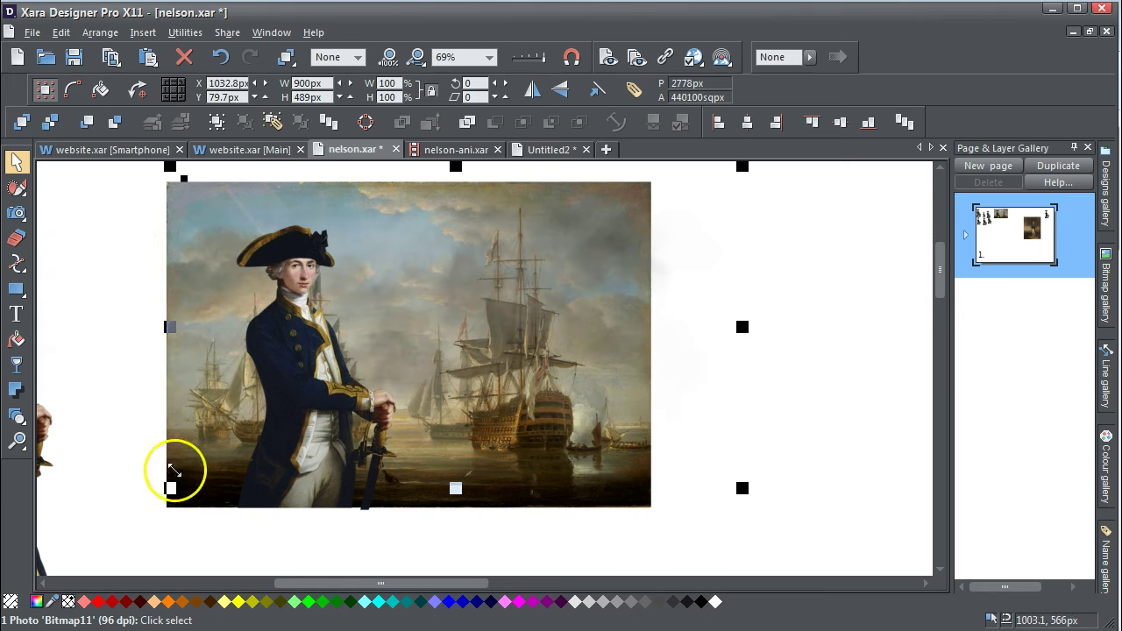
pyautogui.moveTo(99, 470); pyautogui.dragTo(626, 464)
pyautogui.moveTo(392, 583); pyautogui.dragTo(517, 586)
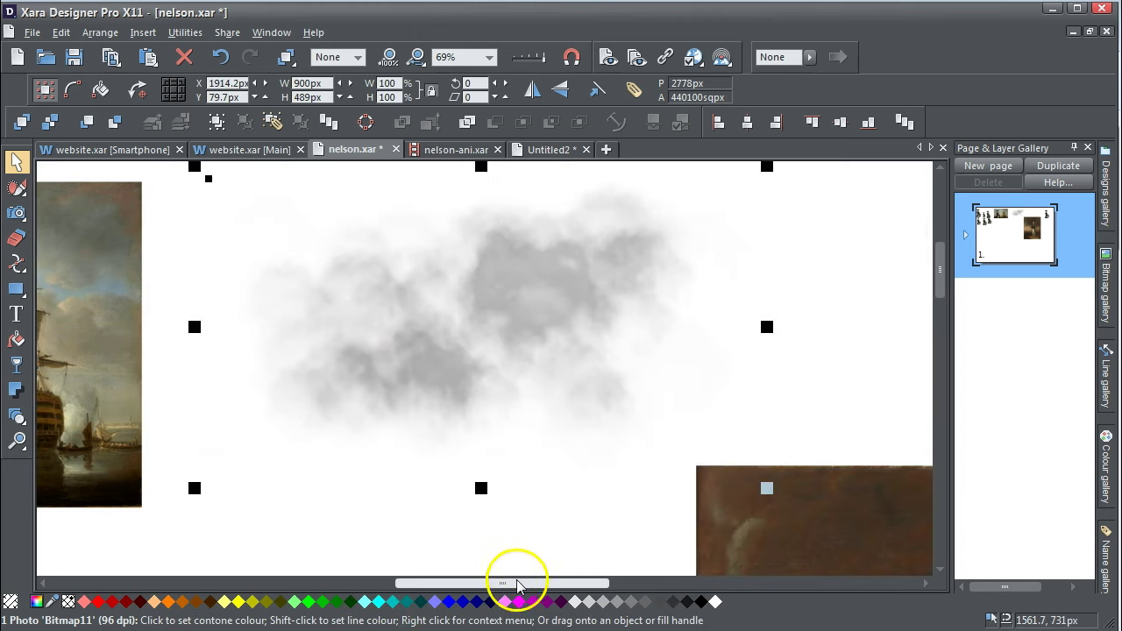
pyautogui.moveTo(751, 531); pyautogui.dragTo(807, 570)
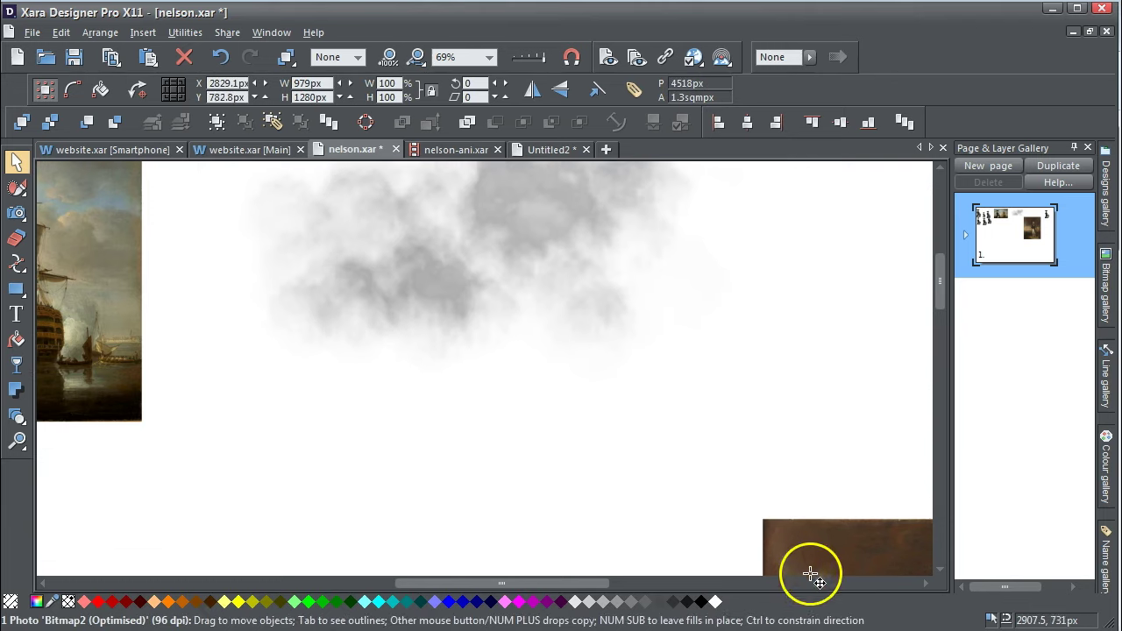
pyautogui.moveTo(947, 302); pyautogui.dragTo(939, 276)
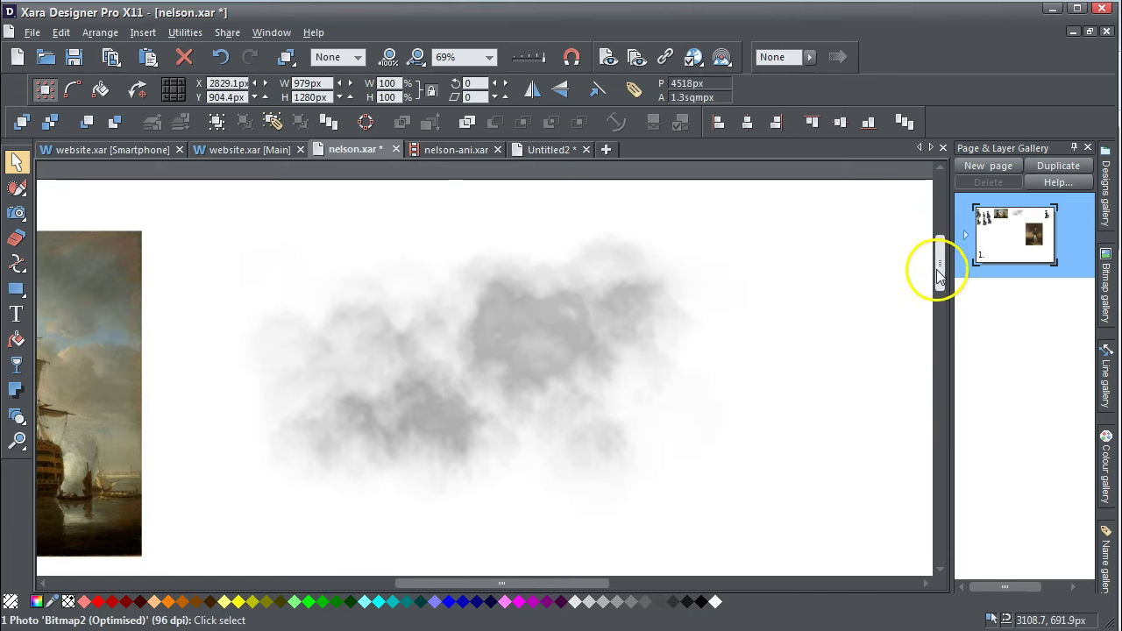
# Step: Flip the smoke bitmap and create a PNG bitmap copy with True colour + Alpha
pyautogui.click(537, 340)
pyautogui.click(518, 57)
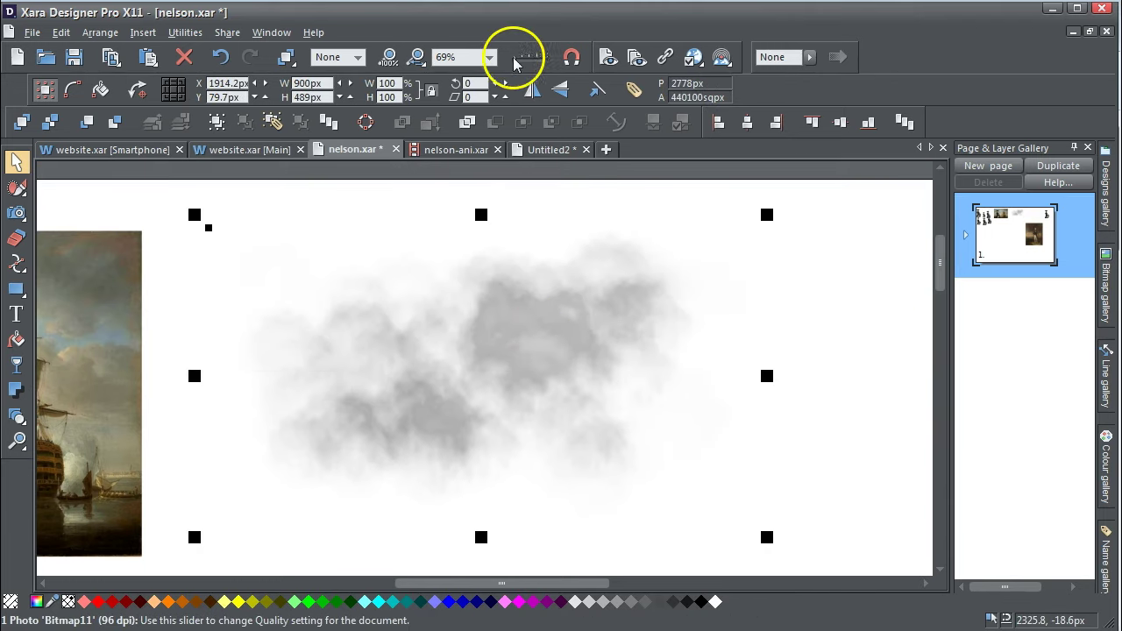
pyautogui.click(517, 57)
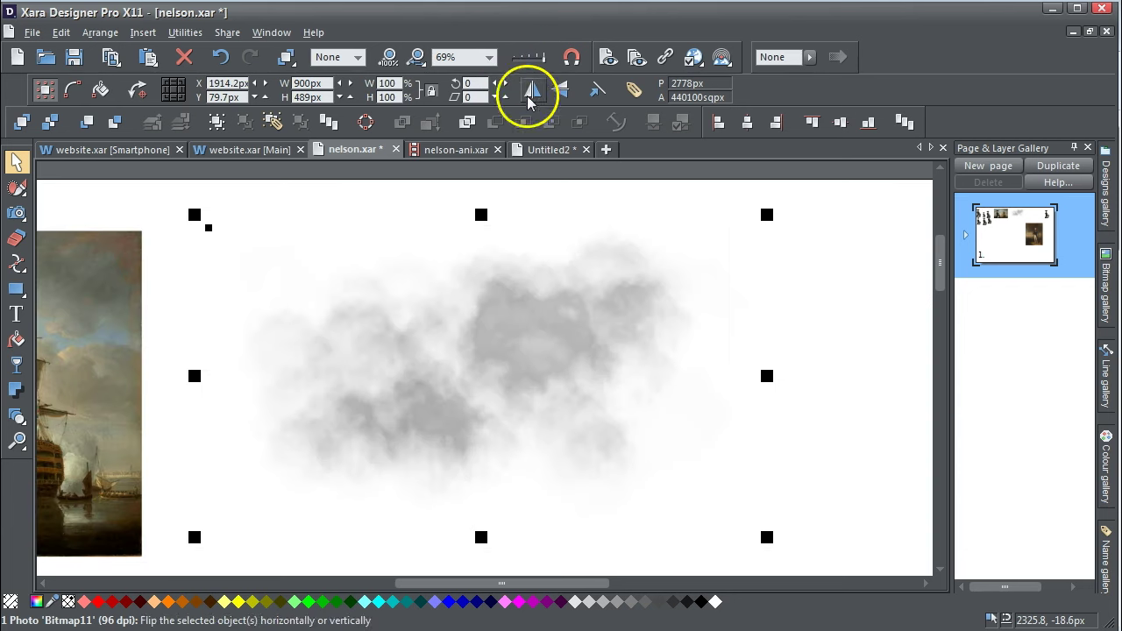
pyautogui.click(104, 36)
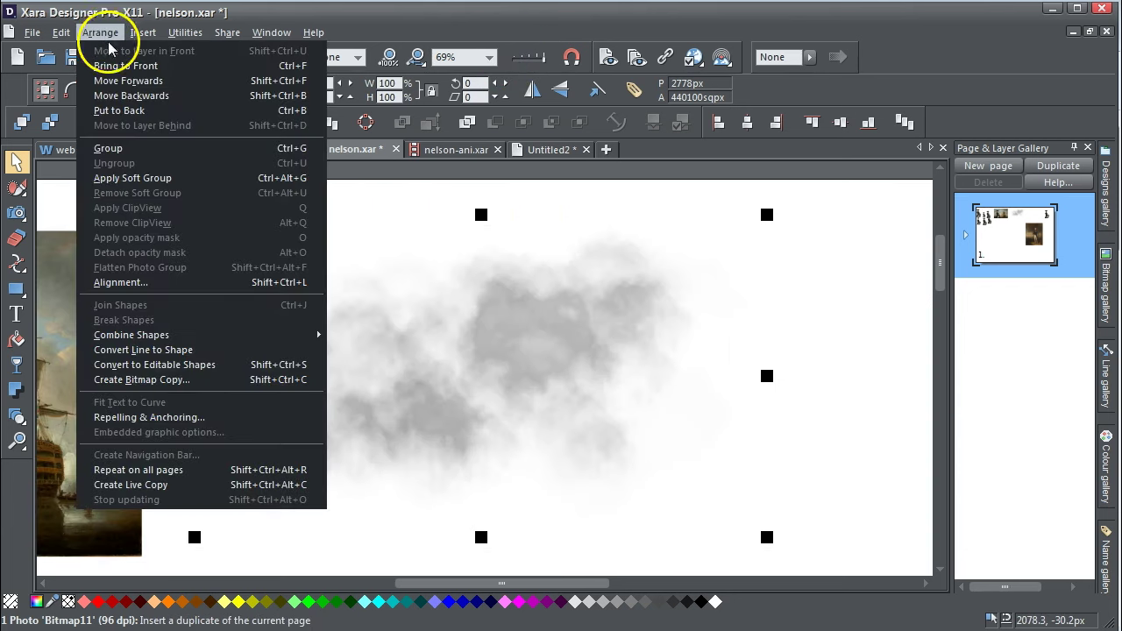
pyautogui.click(114, 378)
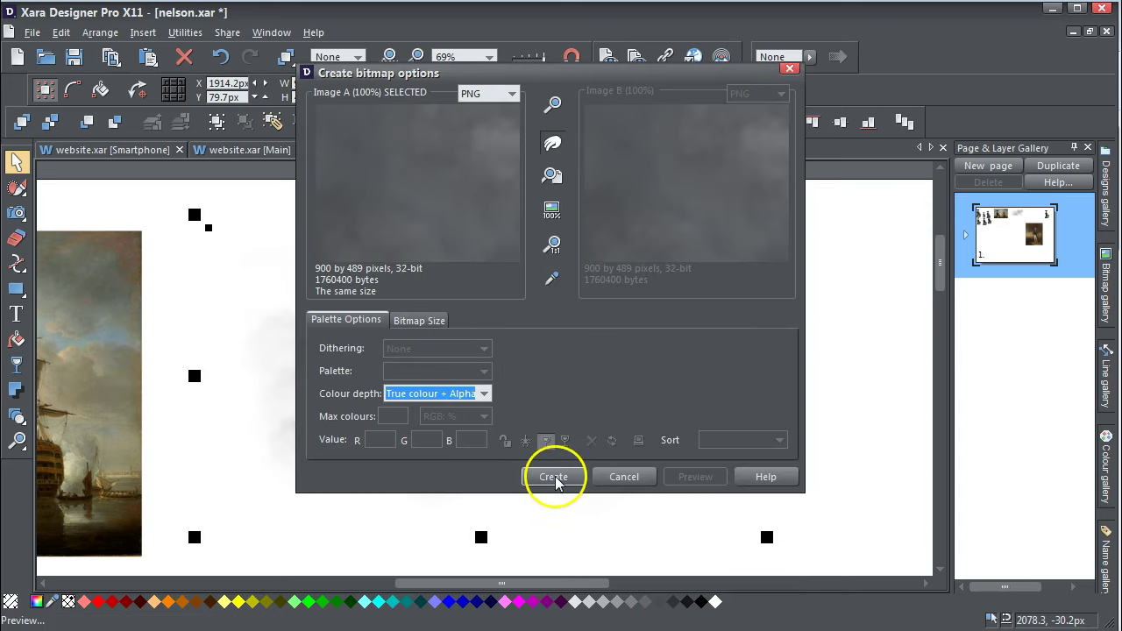
pyautogui.click(554, 478)
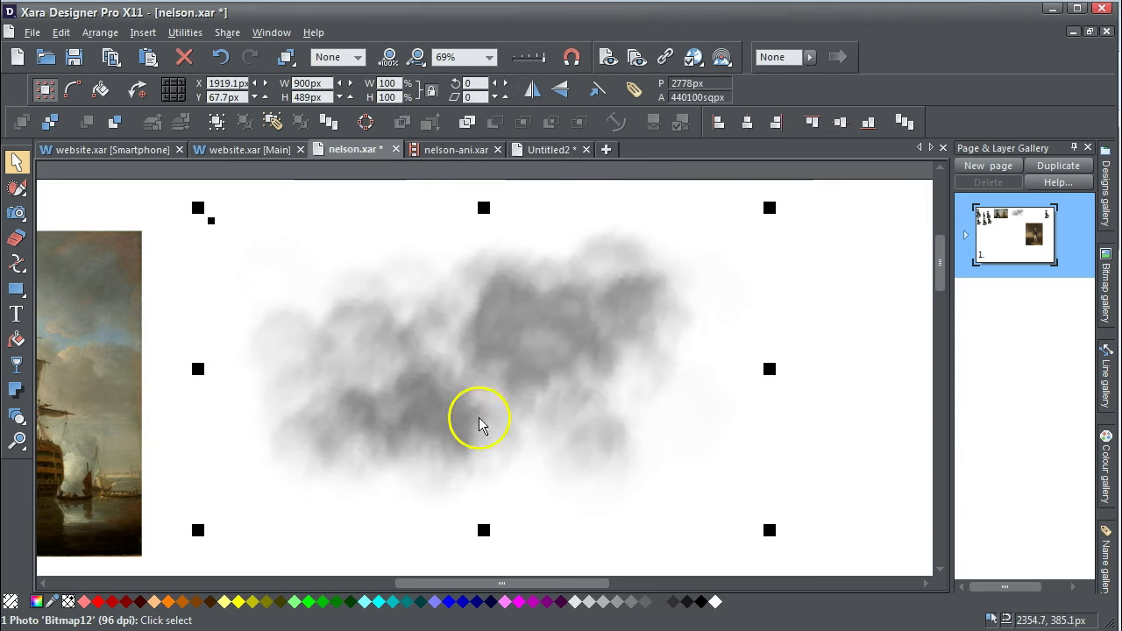
pyautogui.press('Delete')
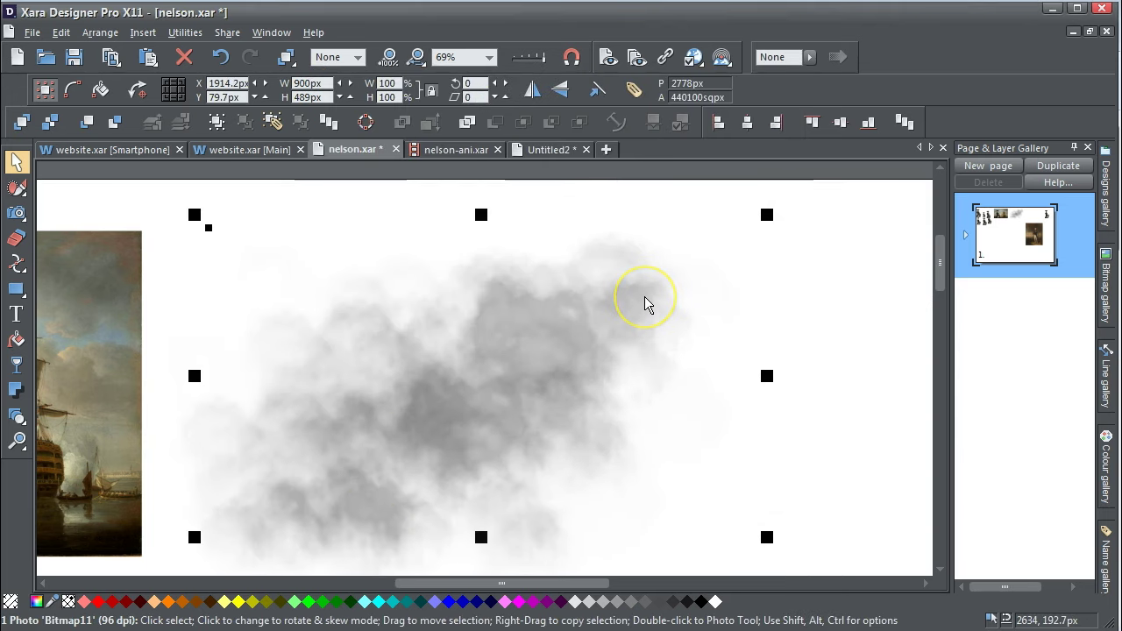
# Step: Position the cloud bitmap at about X 1787 px, Y 72 px, slightly overlapping the painting's right edge
pyautogui.click(608, 318)
pyautogui.moveTo(459, 444); pyautogui.dragTo(215, 383)
pyautogui.click(504, 561)
pyautogui.moveTo(524, 584); pyautogui.dragTo(441, 584)
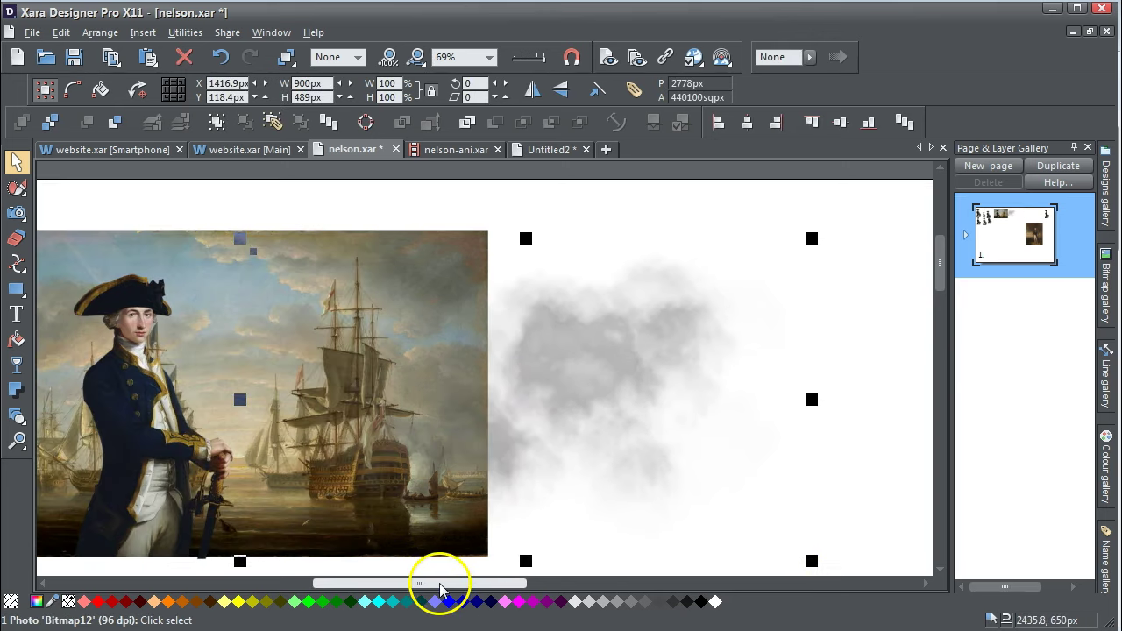
pyautogui.moveTo(566, 415)
pyautogui.mouseDown()
pyautogui.moveTo(619, 375)
pyautogui.moveTo(708, 355)
pyautogui.moveTo(811, 372)
pyautogui.mouseUp()
pyautogui.moveTo(506, 584); pyautogui.dragTo(482, 585)
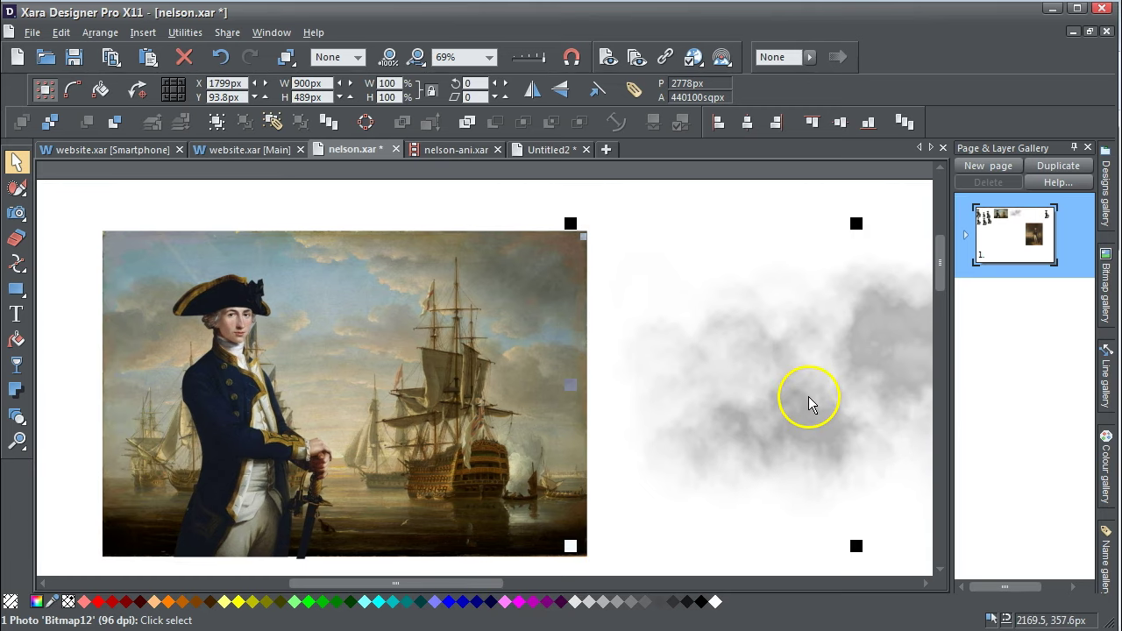
pyautogui.moveTo(902, 334)
pyautogui.mouseDown()
pyautogui.moveTo(553, 356)
pyautogui.moveTo(99, 351)
pyautogui.moveTo(792, 365)
pyautogui.moveTo(839, 342)
pyautogui.mouseUp()
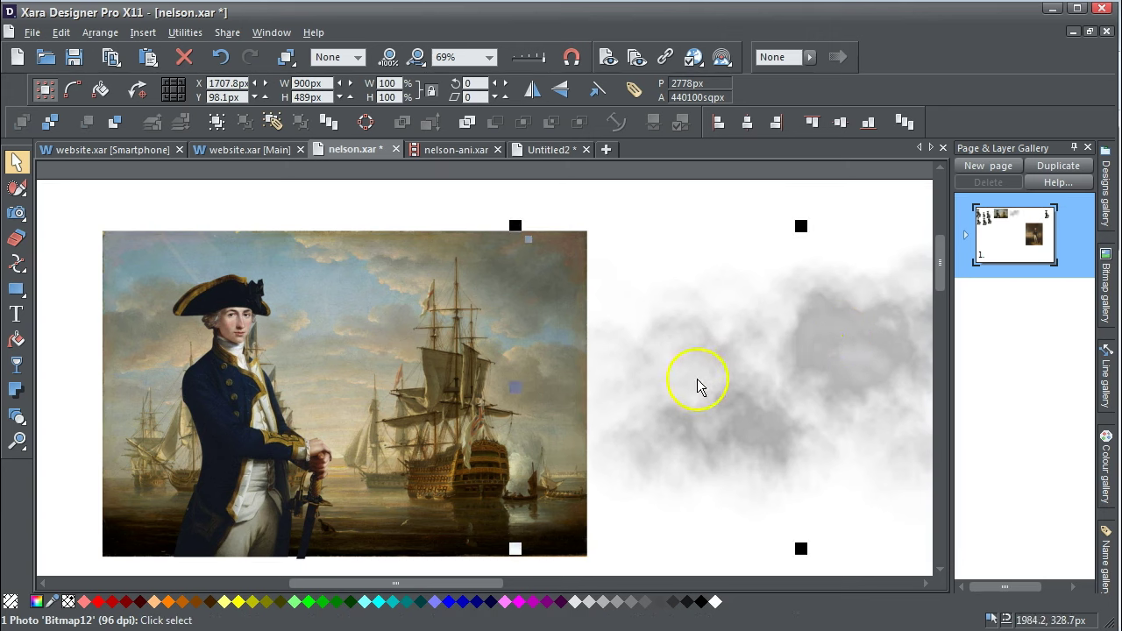
pyautogui.moveTo(699, 386); pyautogui.dragTo(777, 381)
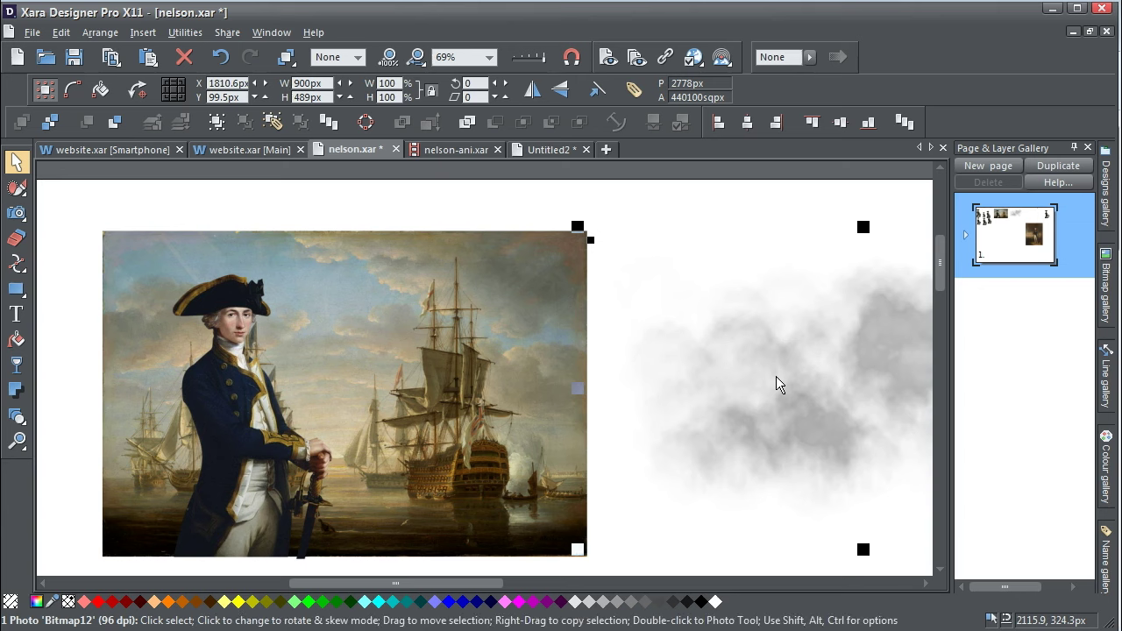
pyautogui.moveTo(899, 336); pyautogui.dragTo(849, 325)
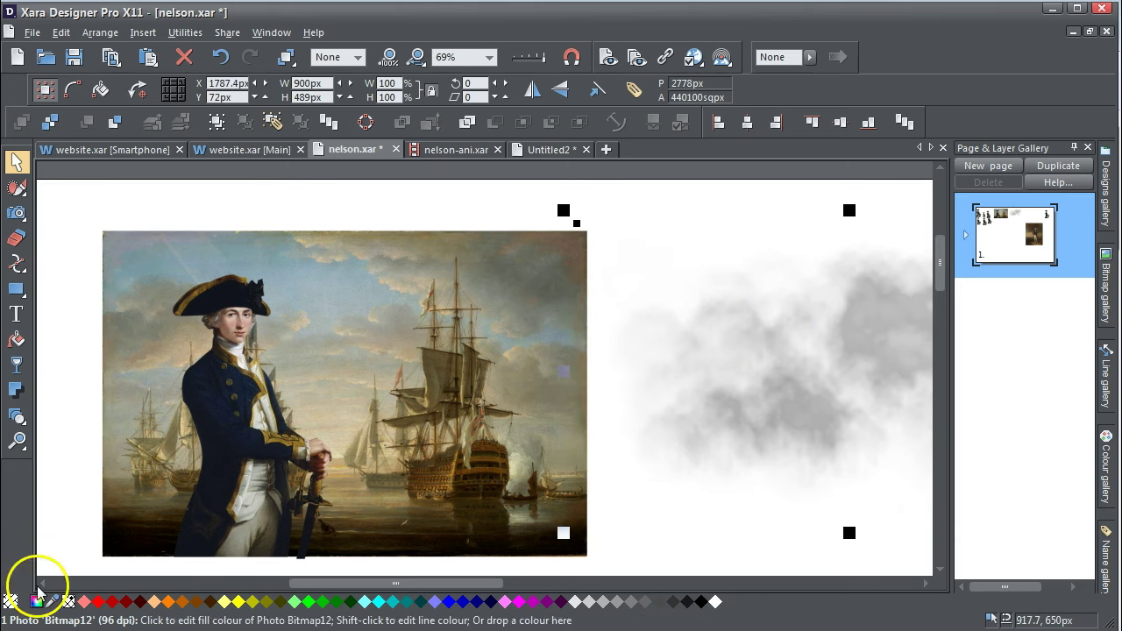
pyautogui.press('Escape')
pyautogui.scroll(-2, 939, 290)
pyautogui.scroll(1, 940, 285)
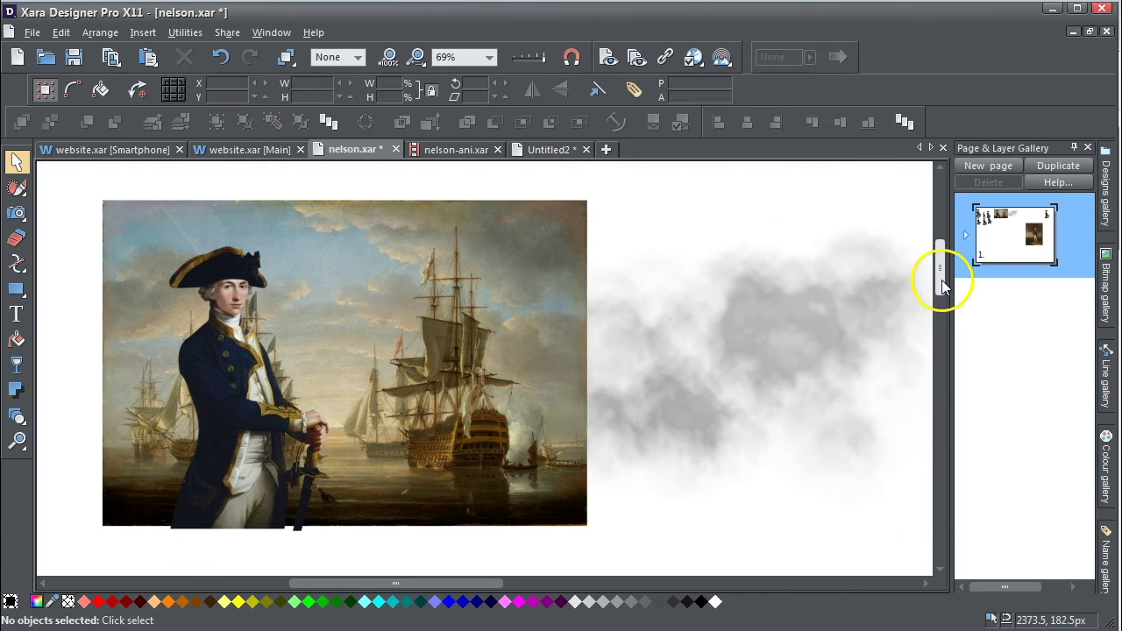
# Step: Select the ship painting, Nelson figure and cloud image together and copy the three photos
pyautogui.click(107, 327)
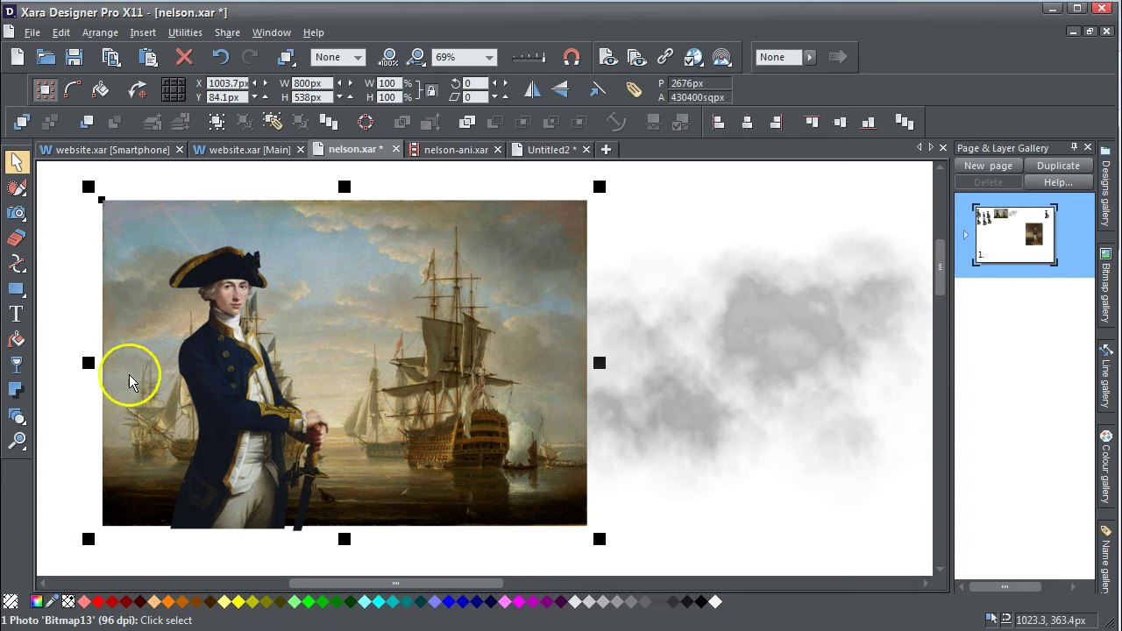
pyautogui.click(63, 326)
pyautogui.click(395, 303)
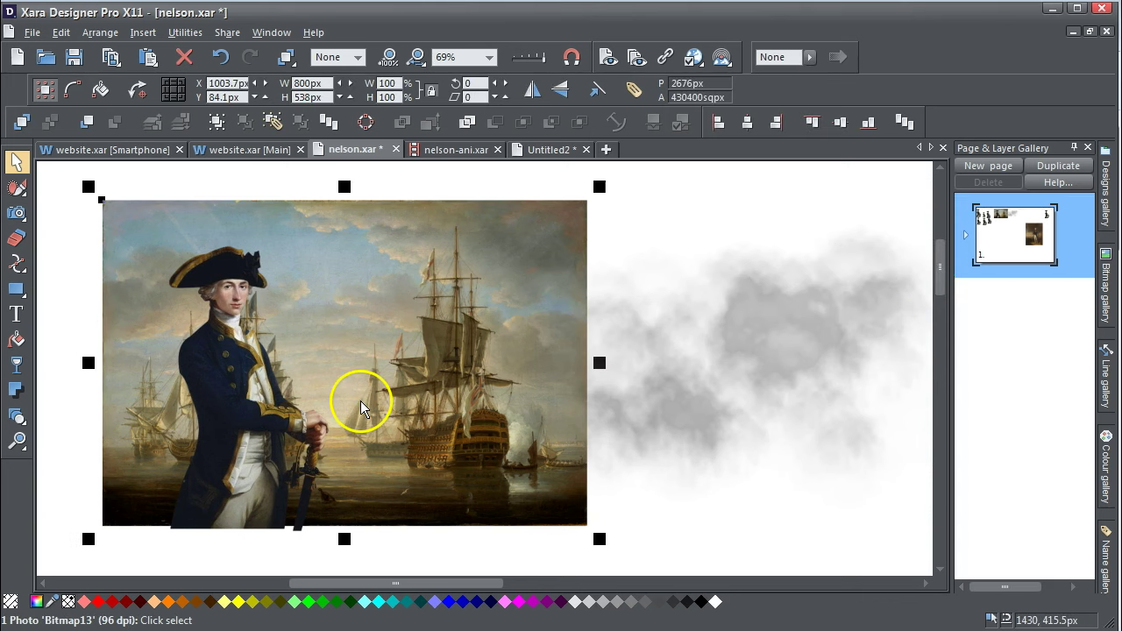
pyautogui.click(243, 392)
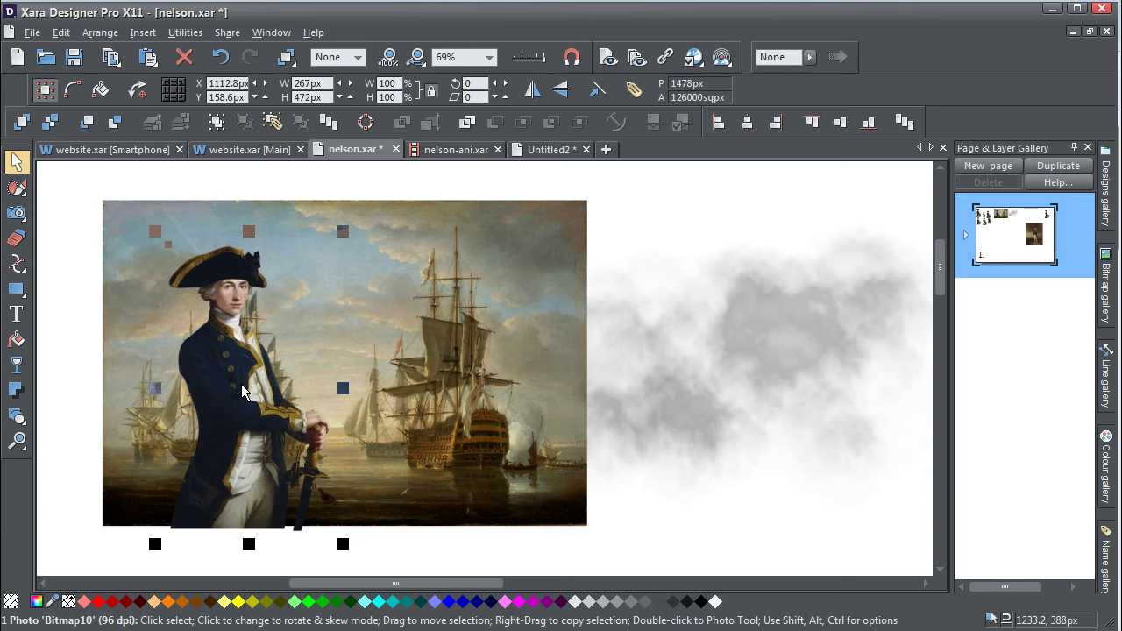
pyautogui.click(303, 372)
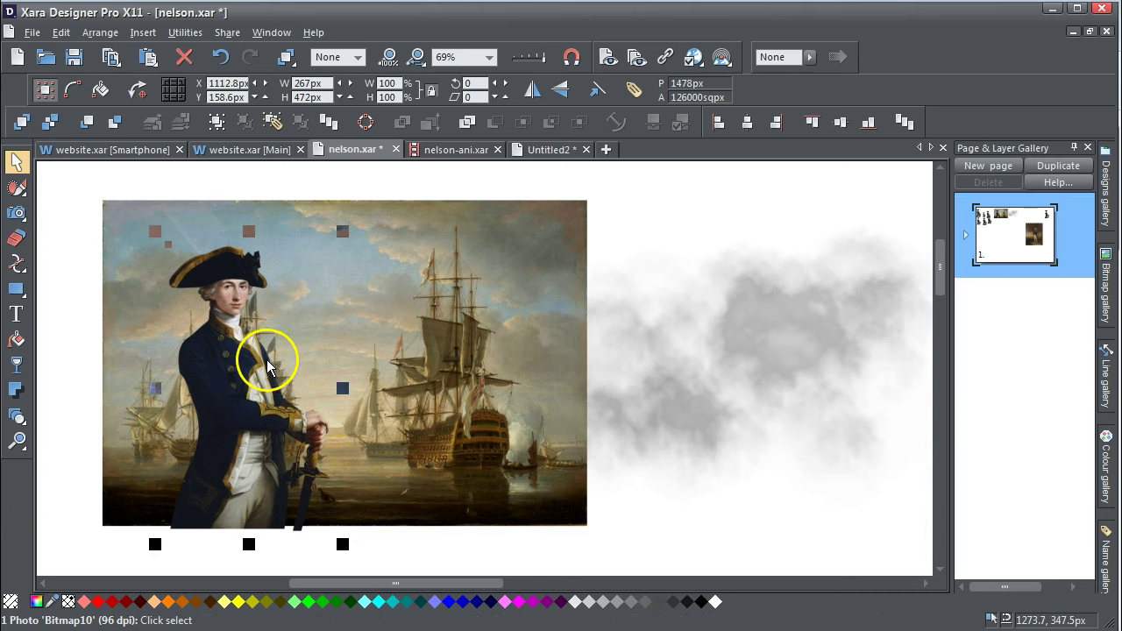
pyautogui.click(770, 339)
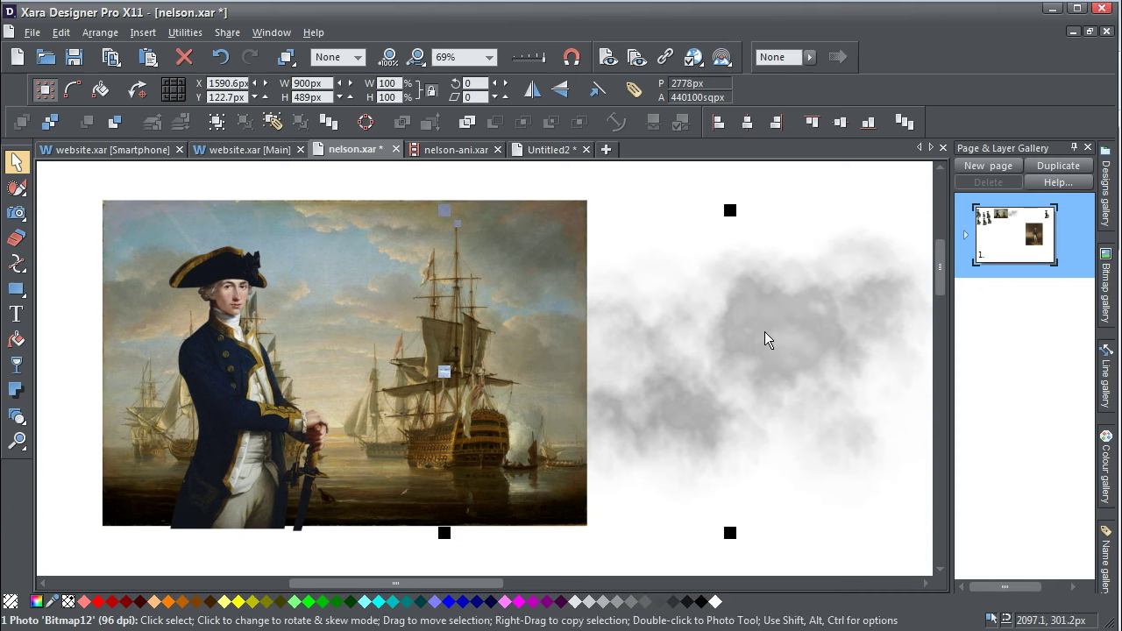
pyautogui.click(601, 233)
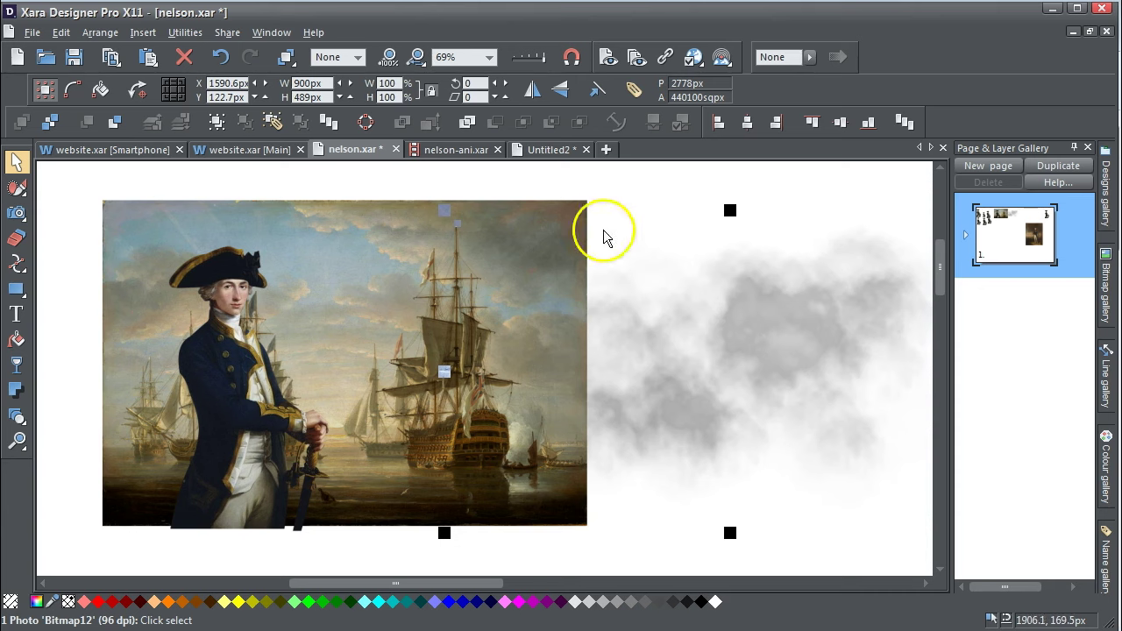
pyautogui.keyDown('shift'); pyautogui.click(378, 217); pyautogui.keyUp('shift')
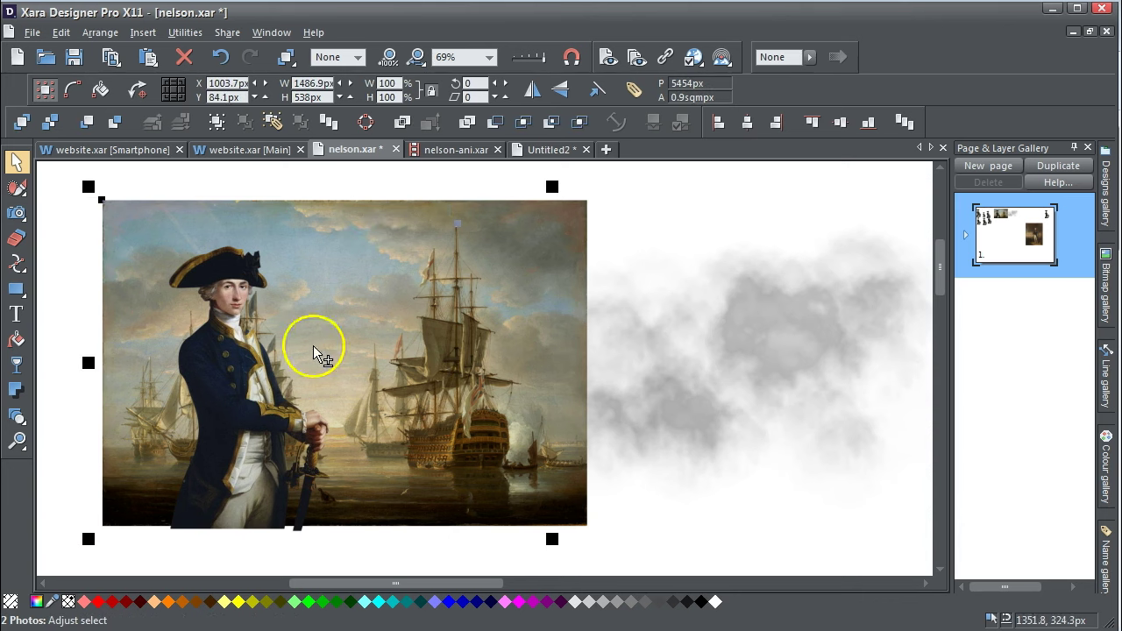
pyautogui.keyDown('shift'); pyautogui.click(241, 393); pyautogui.keyUp('shift')
pyautogui.click(60, 32)
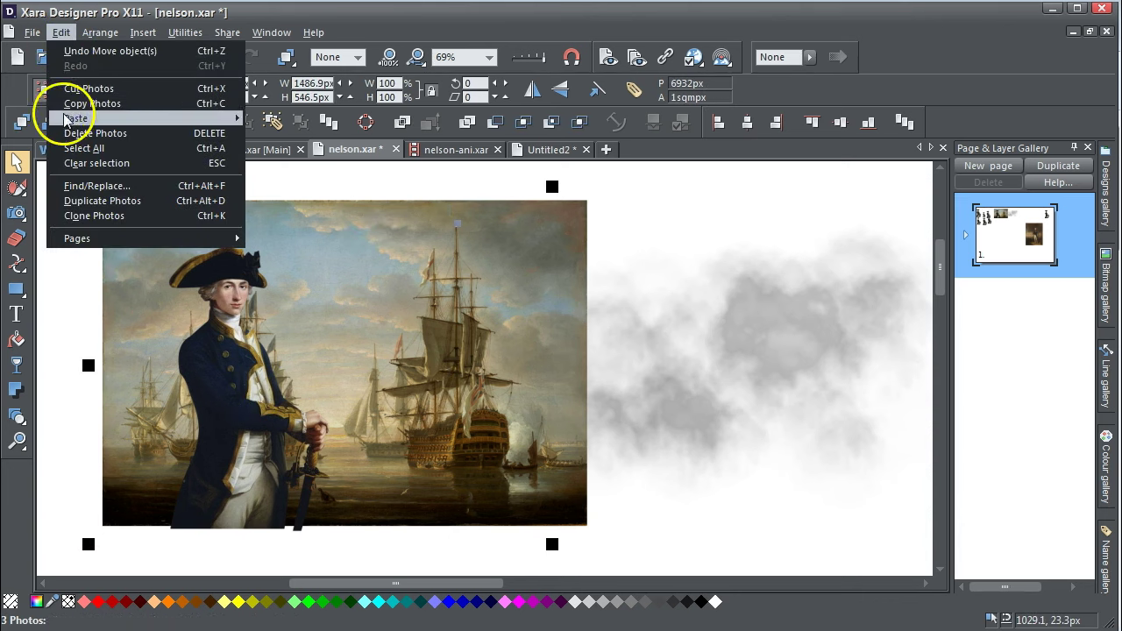
pyautogui.click(73, 106)
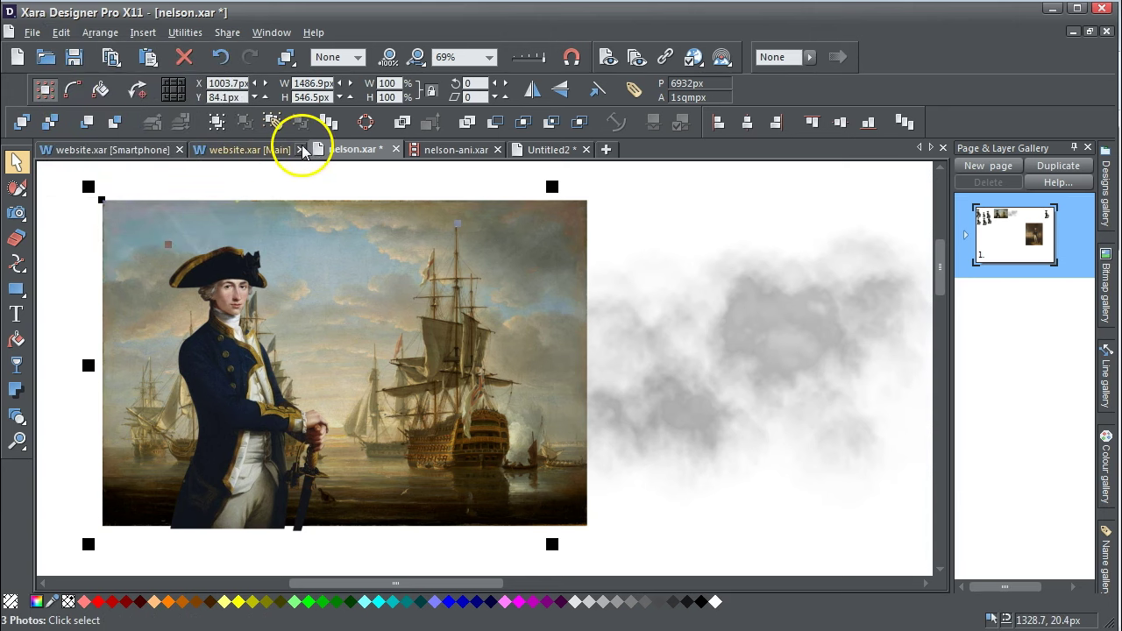
# Step: Start a new blank animation document, Untitled3, and widen the canvas by narrowing the Animation Frame gallery
pyautogui.click(32, 33)
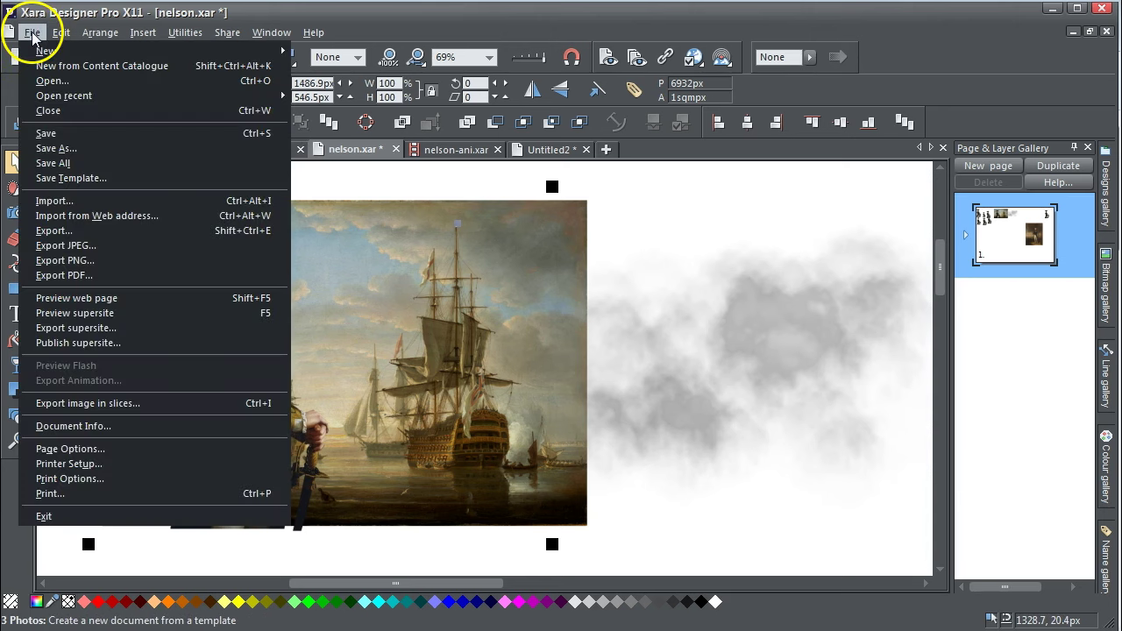
pyautogui.moveTo(268, 49)
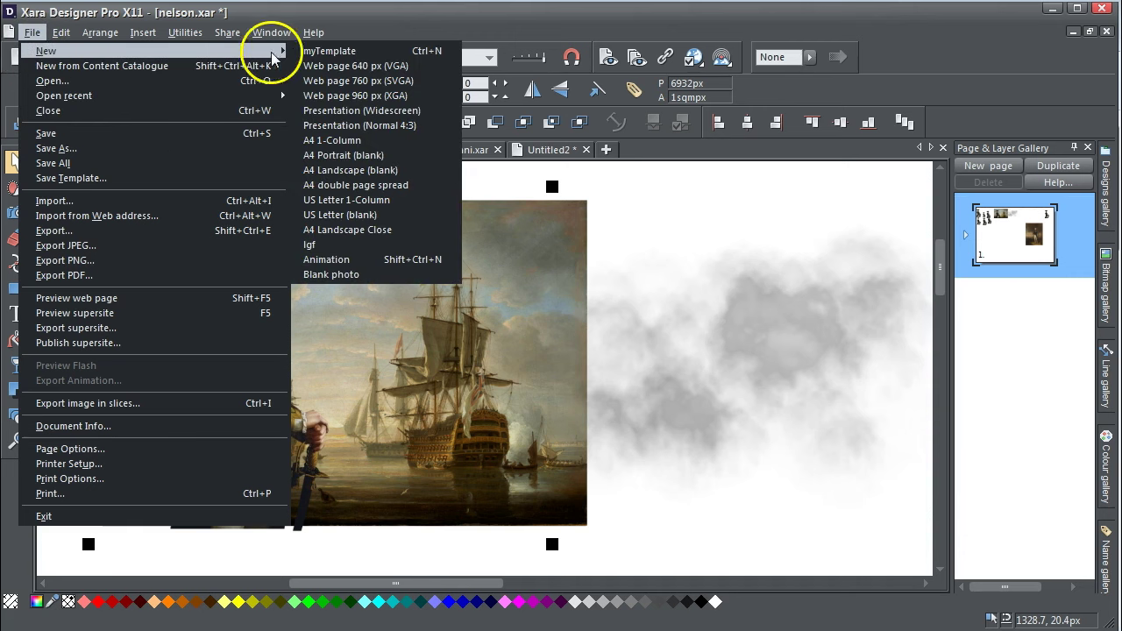
pyautogui.click(351, 259)
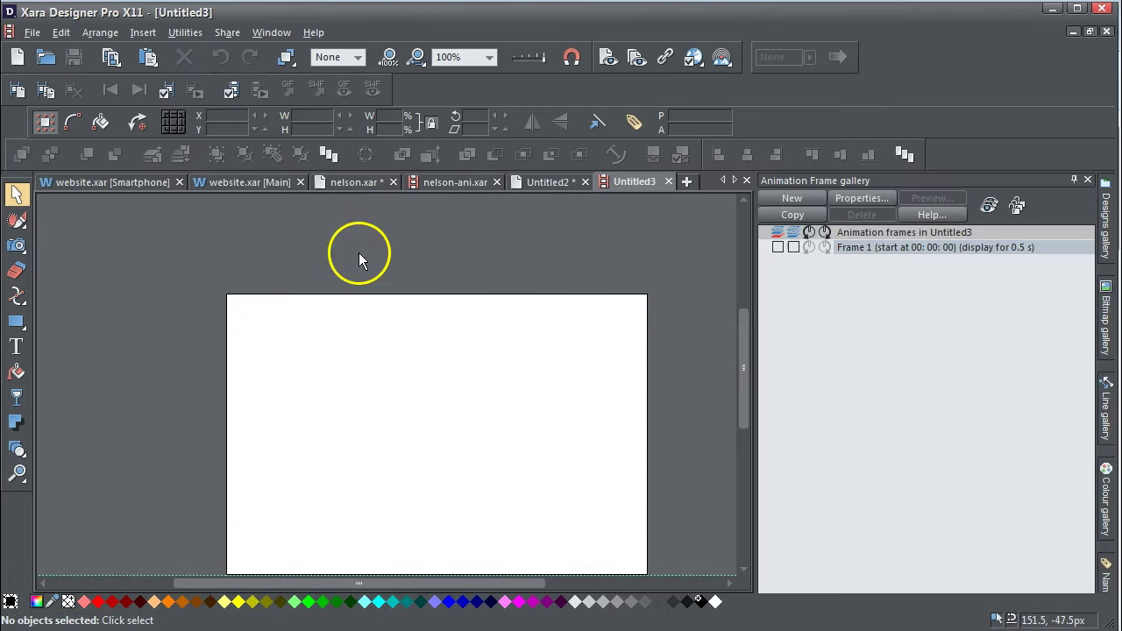
pyautogui.moveTo(745, 361); pyautogui.dragTo(741, 377)
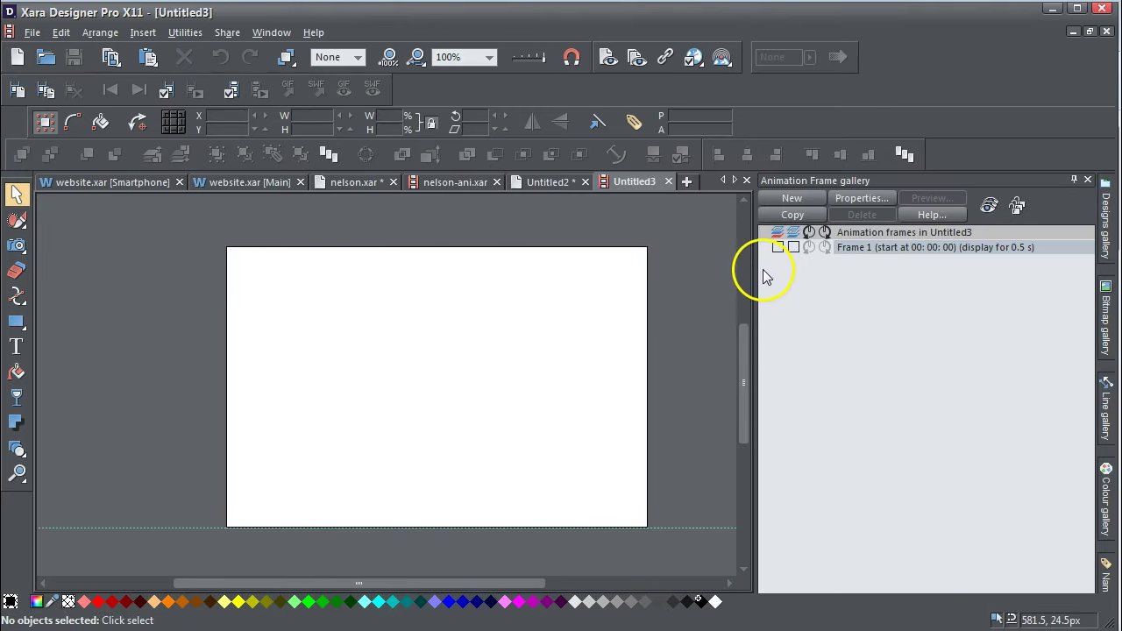
pyautogui.moveTo(754, 271); pyautogui.dragTo(886, 277)
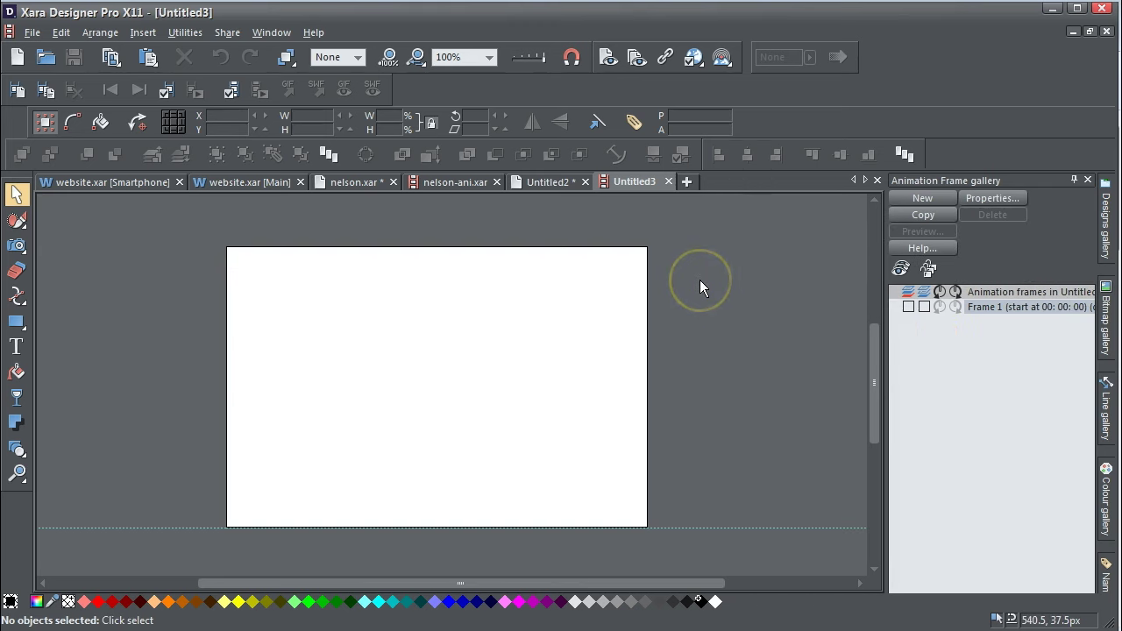
# Step: Paste the three photos, zoom to 50%, then scale them down together onto the white page
pyautogui.hotkey('ctrl', 'v')
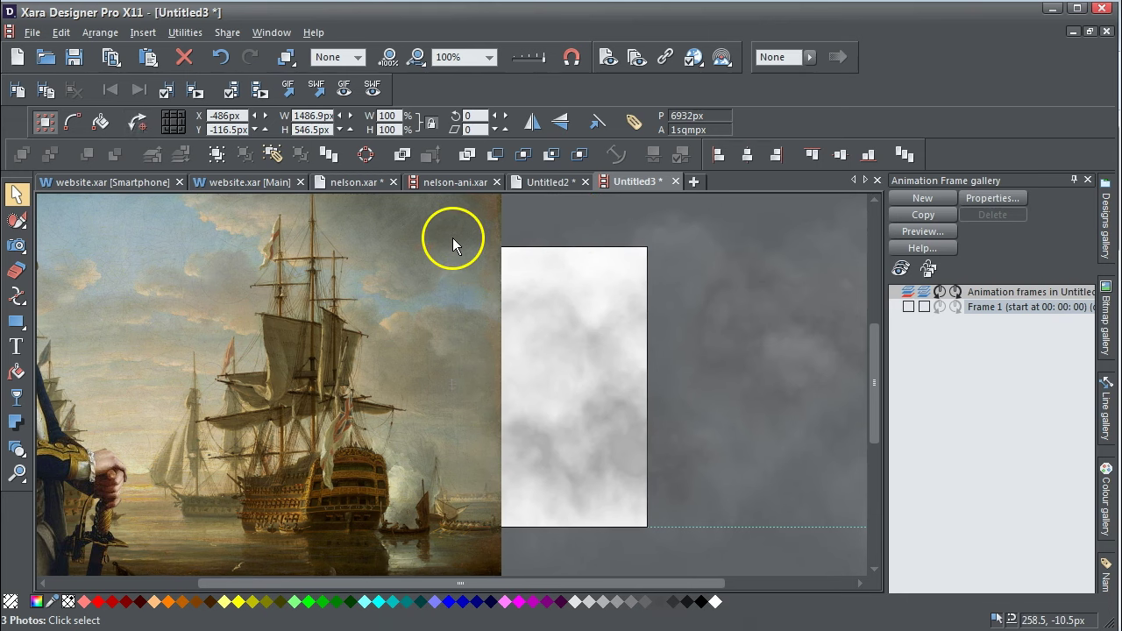
pyautogui.click(488, 57)
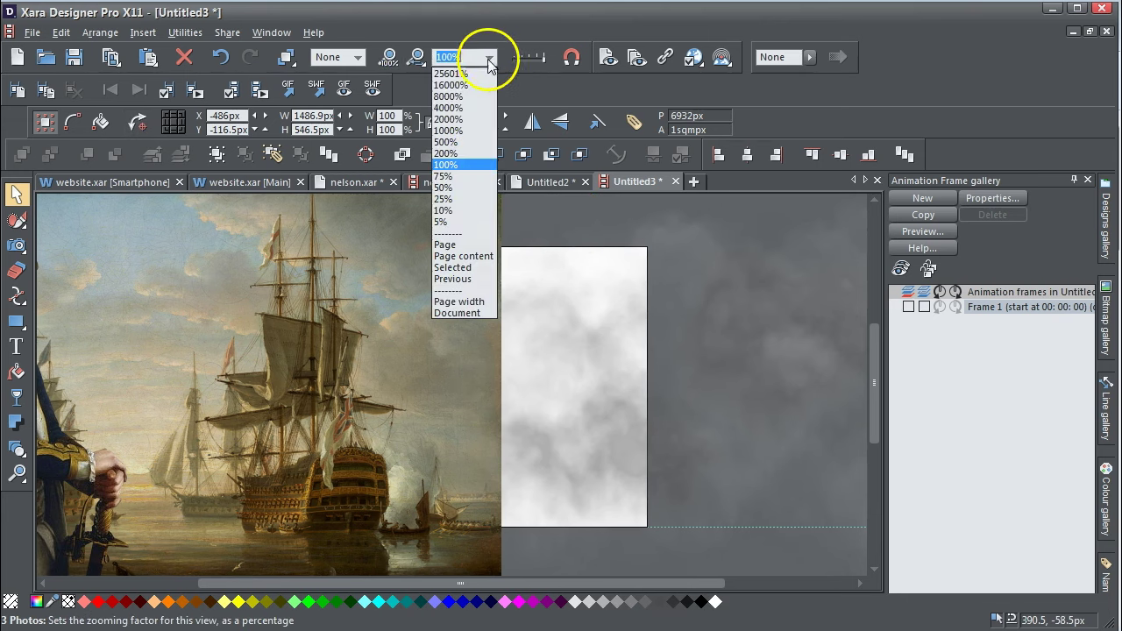
pyautogui.click(455, 186)
pyautogui.click(532, 243)
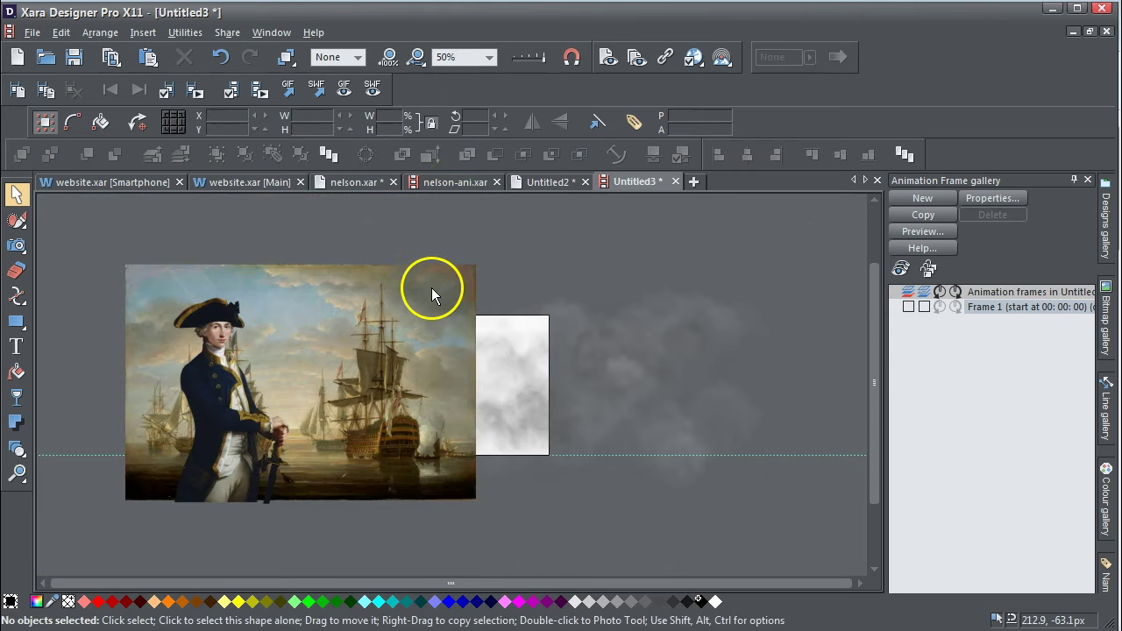
pyautogui.click(431, 294)
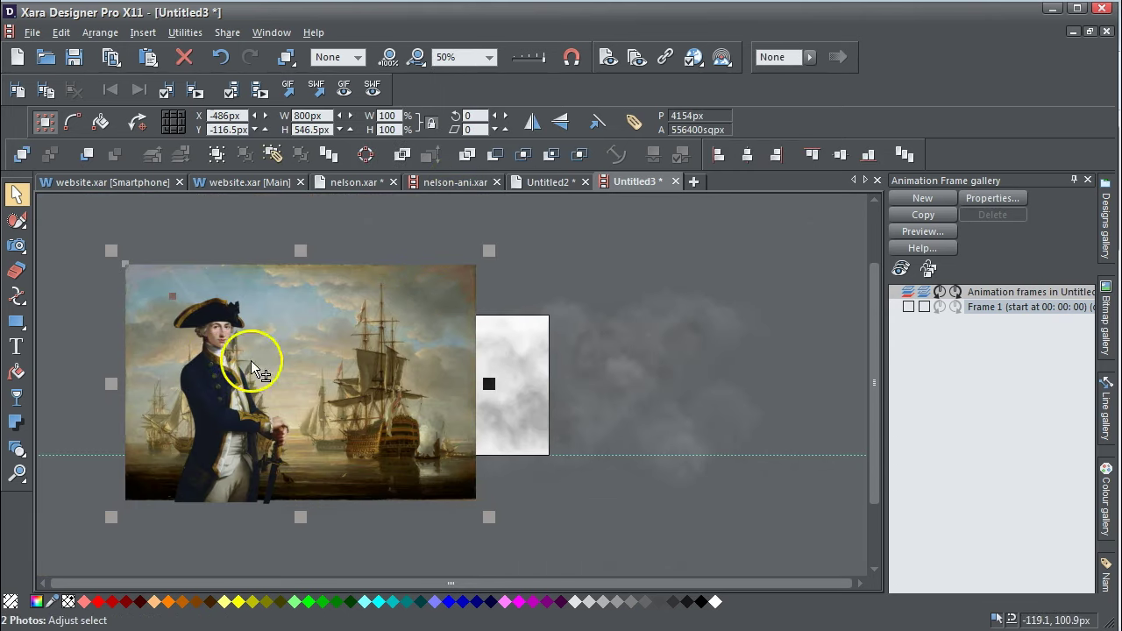
pyautogui.hotkey('ctrl', 'a')
pyautogui.moveTo(791, 252); pyautogui.dragTo(441, 379)
pyautogui.moveTo(178, 404); pyautogui.dragTo(389, 325)
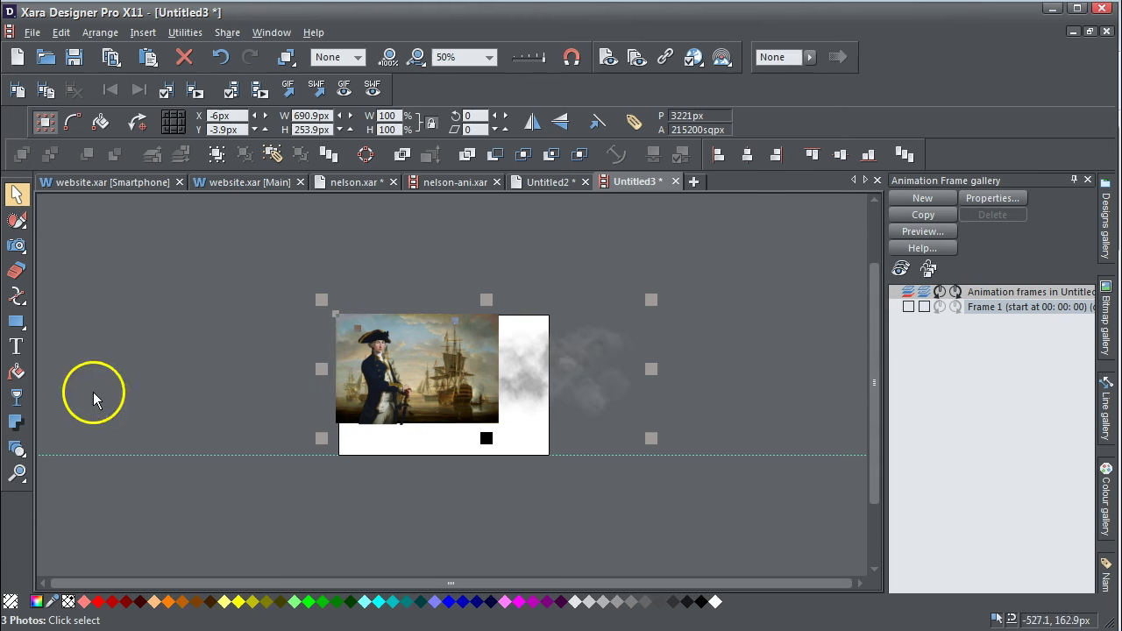
# Step: Zoom in on the photos to 110% and enlarge them together across the canvas
pyautogui.click(17, 474)
pyautogui.moveTo(255, 247); pyautogui.dragTo(724, 496)
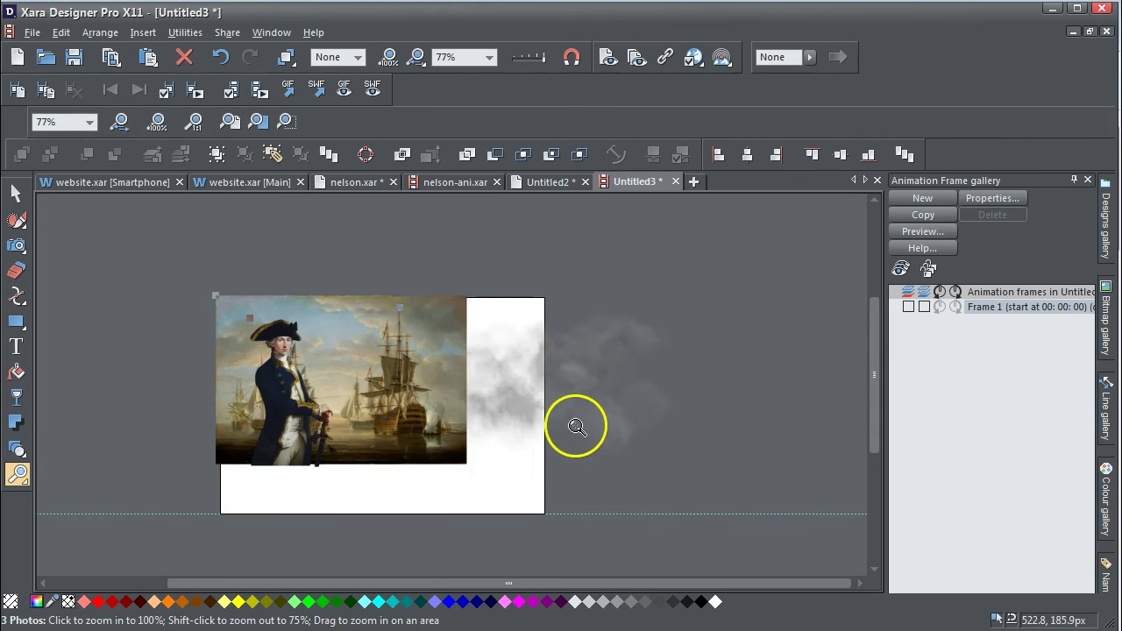
pyautogui.moveTo(193, 274); pyautogui.dragTo(678, 531)
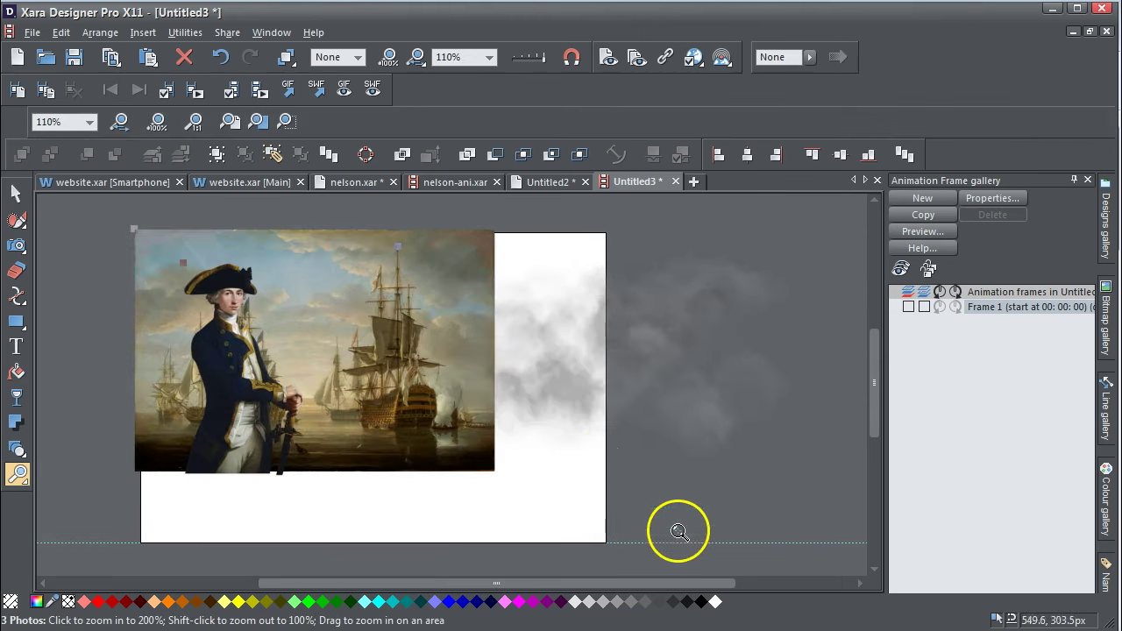
pyautogui.click(17, 193)
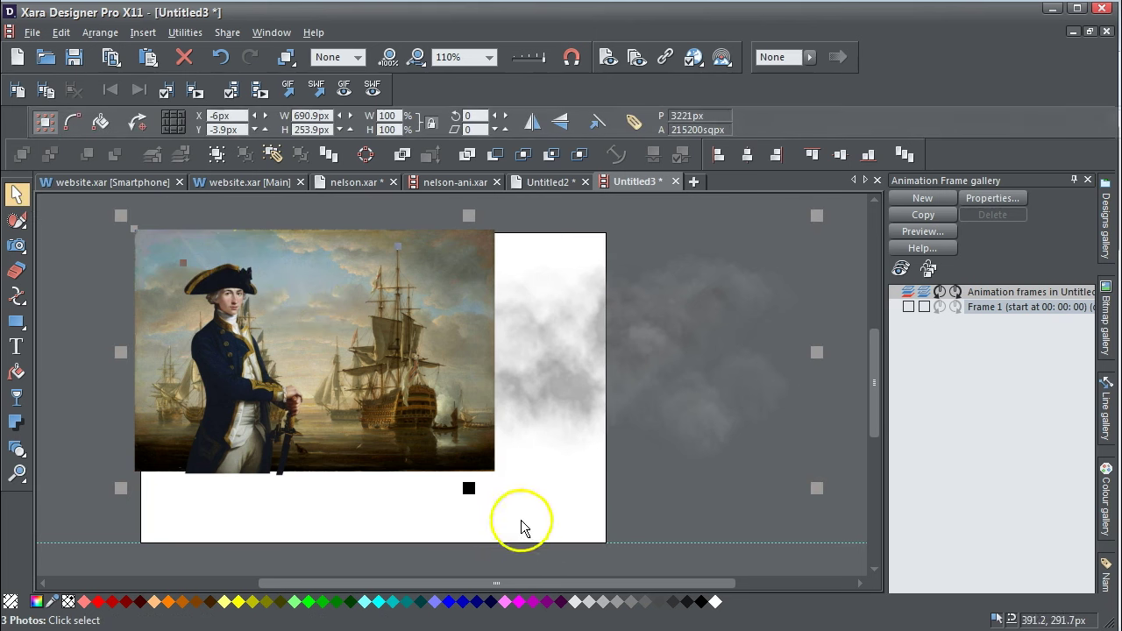
pyautogui.moveTo(811, 481); pyautogui.dragTo(819, 490)
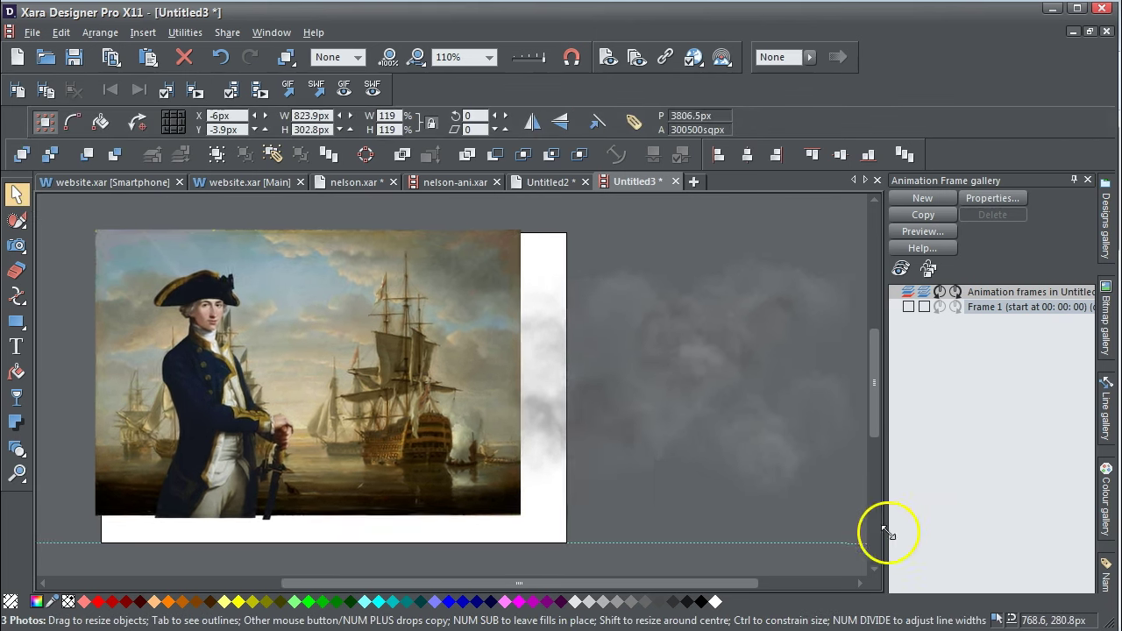
pyautogui.moveTo(887, 532); pyautogui.dragTo(656, 464)
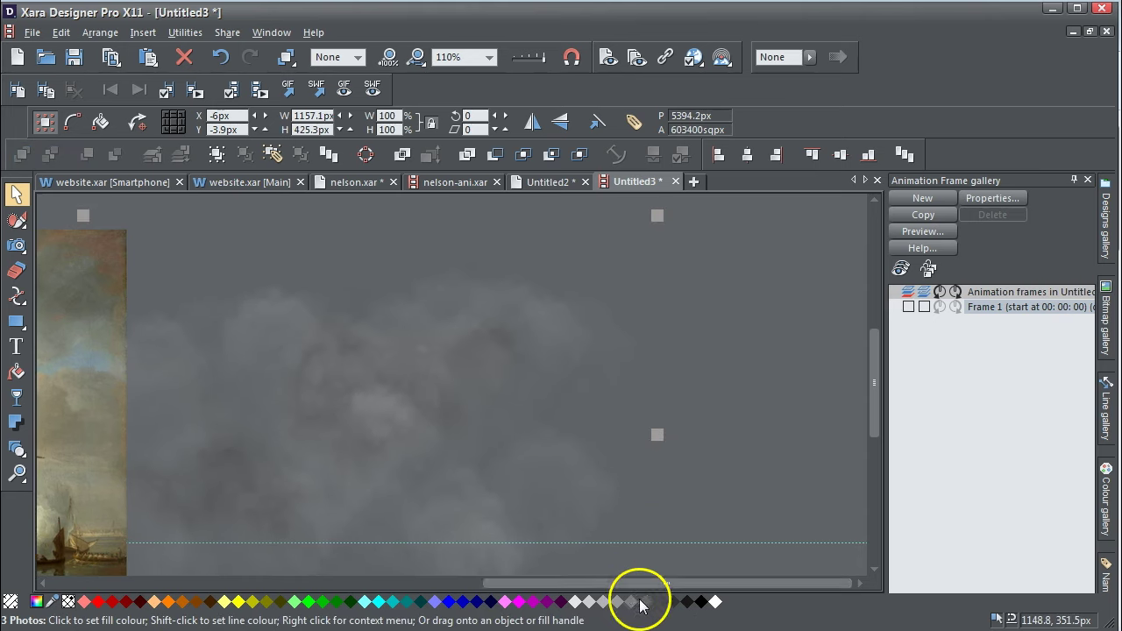
pyautogui.moveTo(643, 583); pyautogui.dragTo(386, 583)
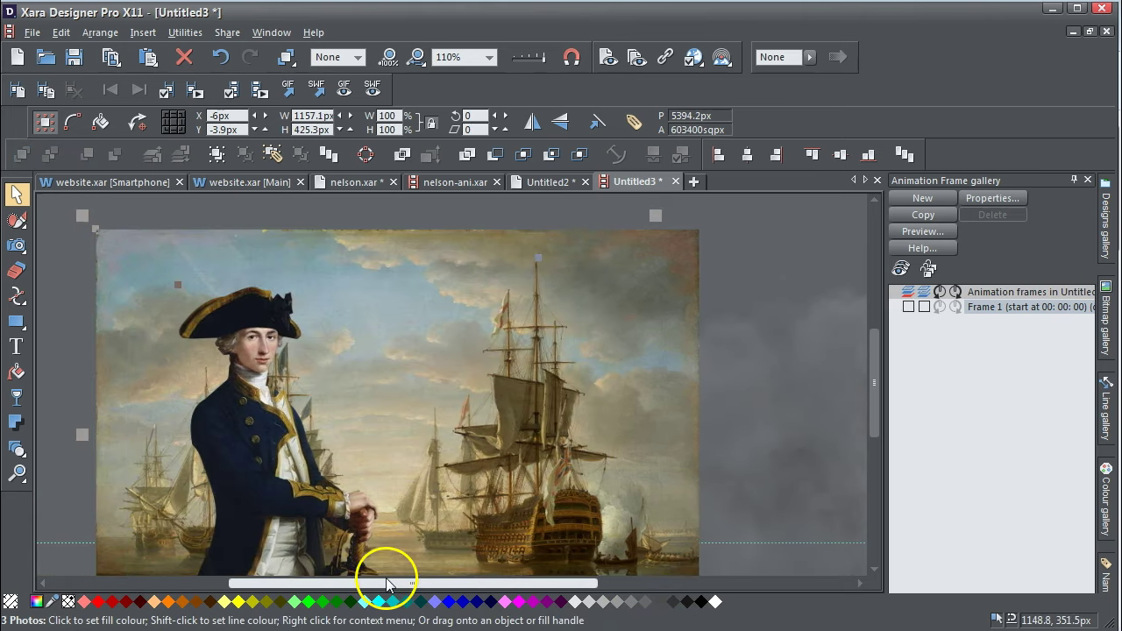
pyautogui.moveTo(871, 389); pyautogui.dragTo(871, 405)
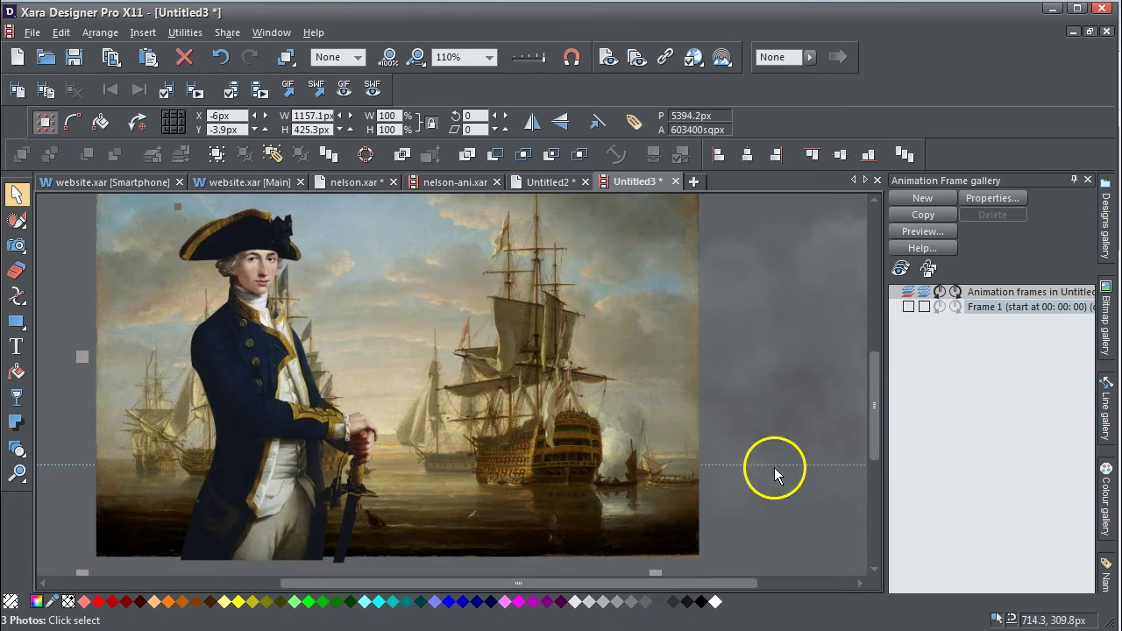
# Step: Resize the Nelson ship painting to 519.3×349.3 px and move it left
pyautogui.press('Escape')
pyautogui.moveTo(676, 524); pyautogui.dragTo(673, 505)
pyautogui.moveTo(708, 549)
pyautogui.mouseDown()
pyautogui.moveTo(646, 494)
pyautogui.moveTo(656, 500)
pyautogui.mouseUp()
pyautogui.moveTo(553, 450); pyautogui.dragTo(494, 440)
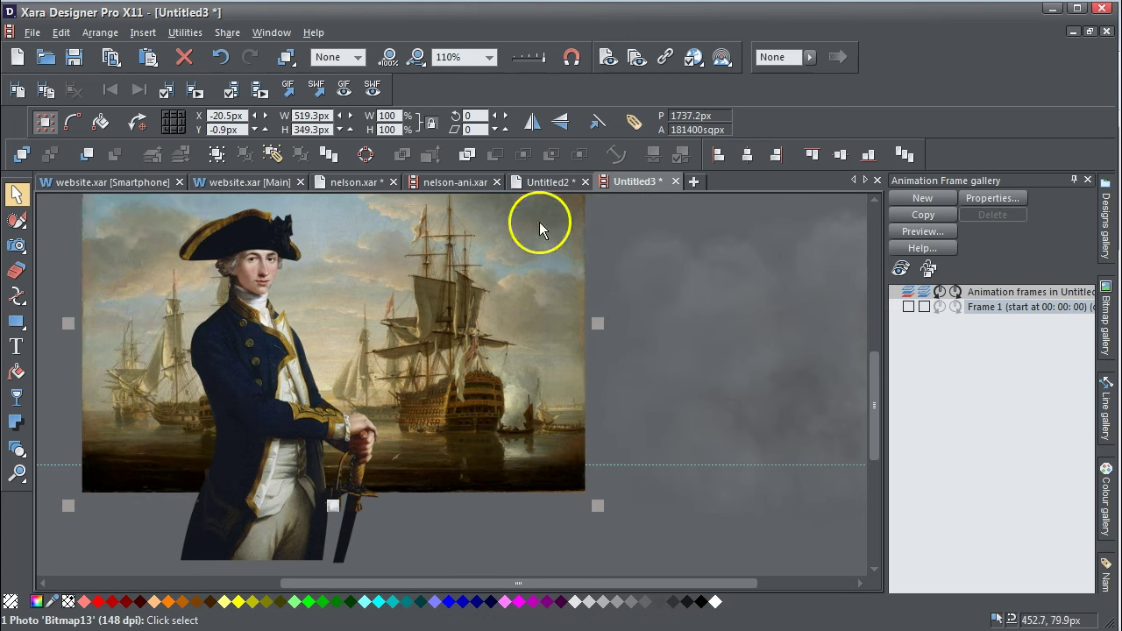
# Step: Narrow the page in outline view and settle the painting near X -36.8 px, Y -17.2 px
pyautogui.click(489, 59)
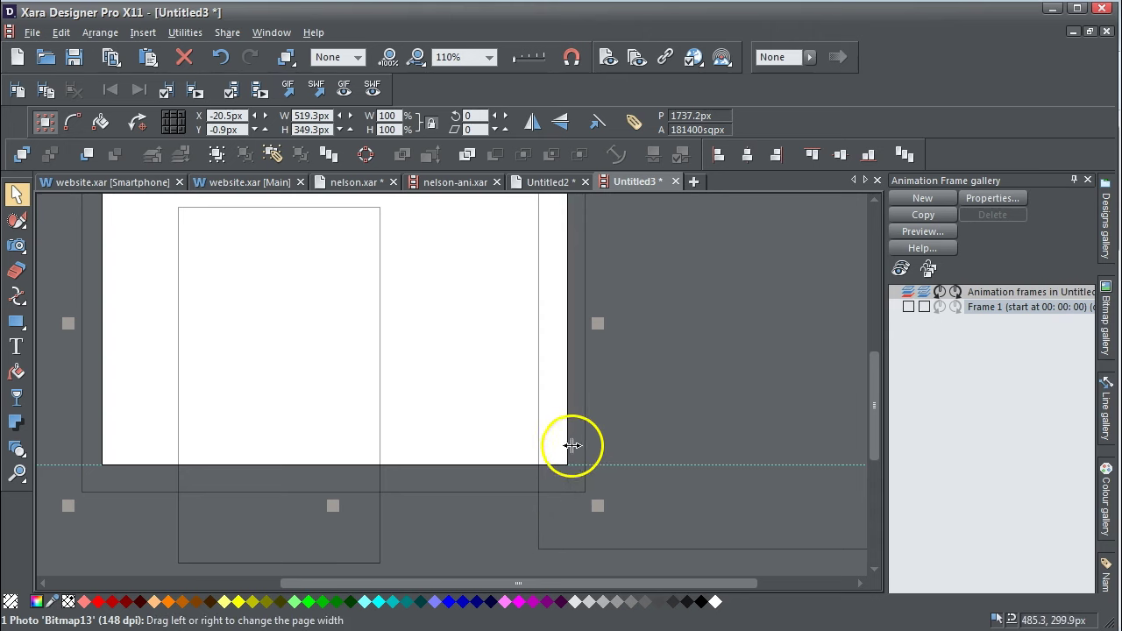
pyautogui.moveTo(568, 437); pyautogui.dragTo(460, 432)
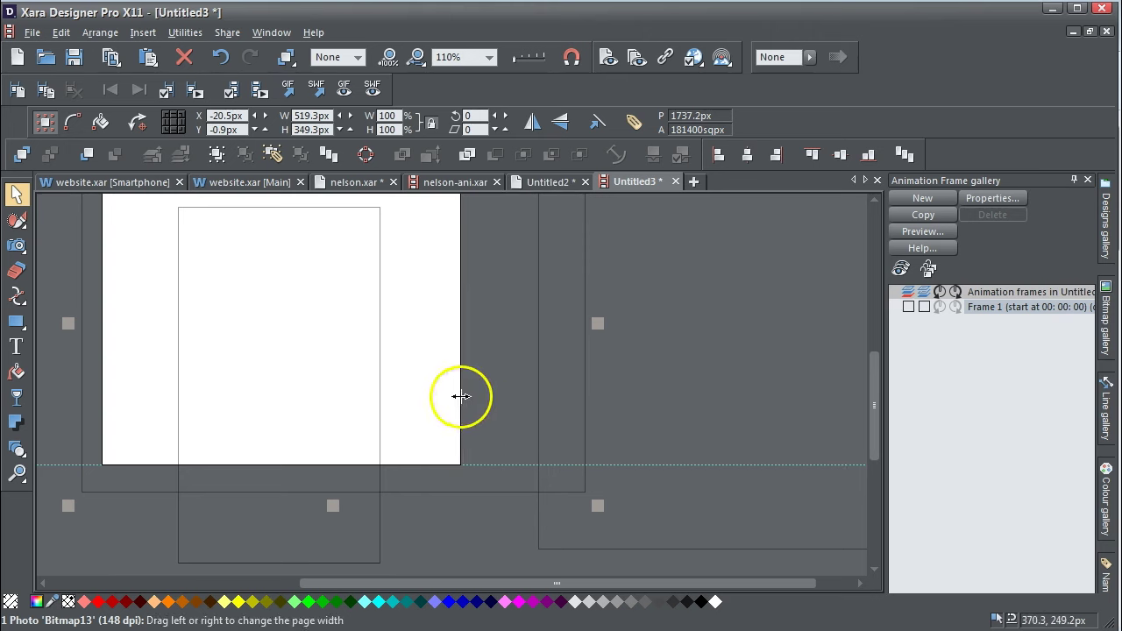
pyautogui.moveTo(458, 394); pyautogui.dragTo(494, 394)
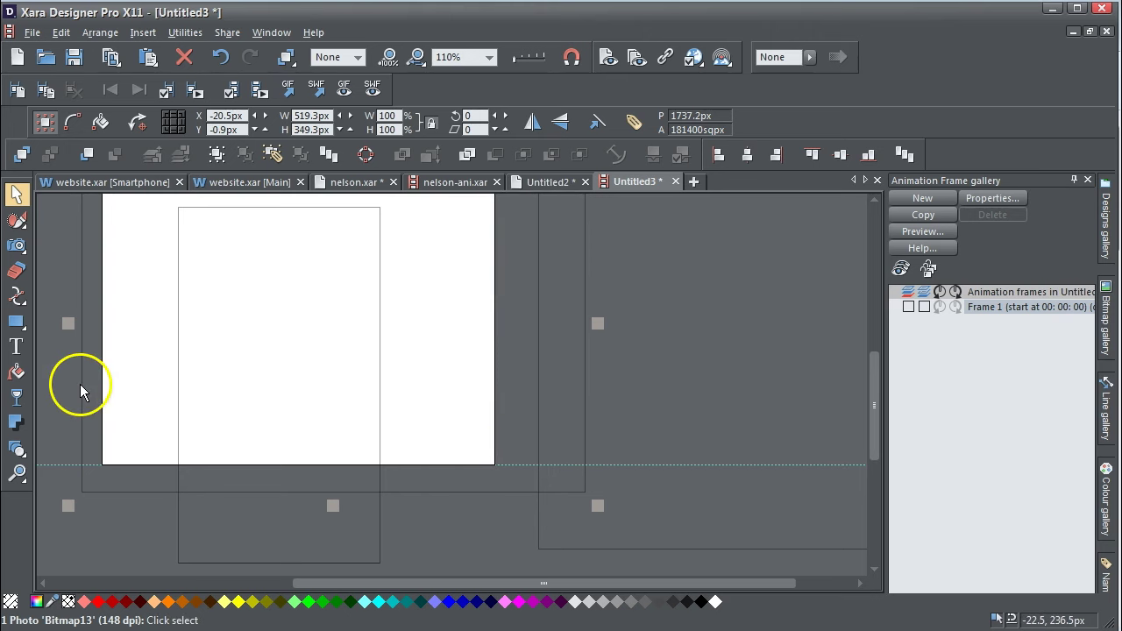
pyautogui.moveTo(82, 383); pyautogui.dragTo(96, 379)
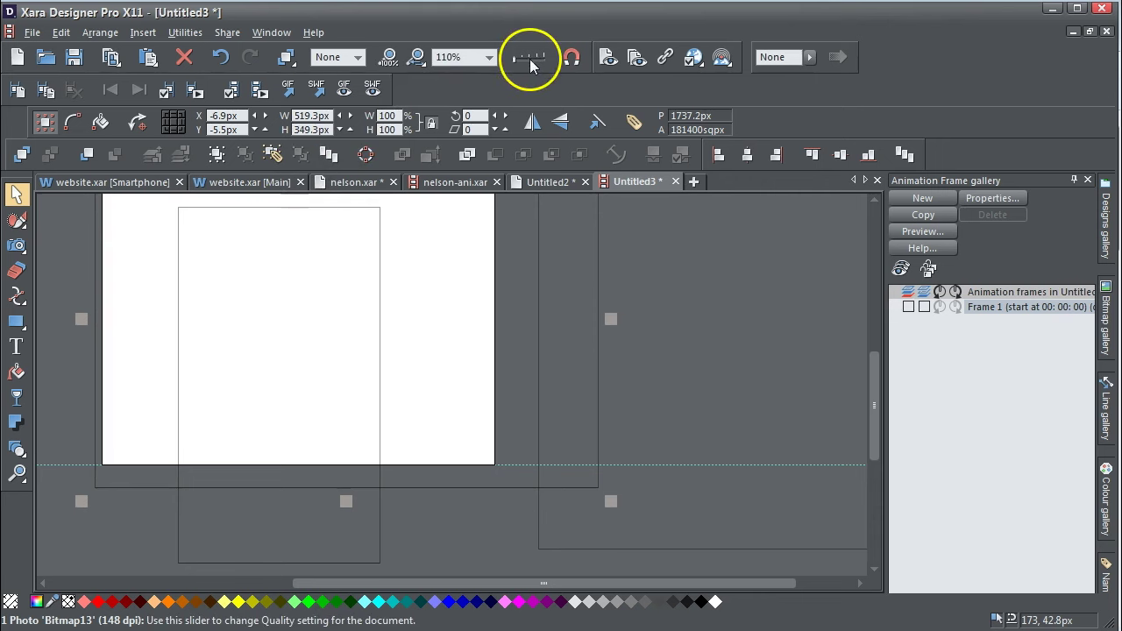
pyautogui.moveTo(529, 55); pyautogui.dragTo(573, 72)
pyautogui.moveTo(579, 328); pyautogui.dragTo(540, 326)
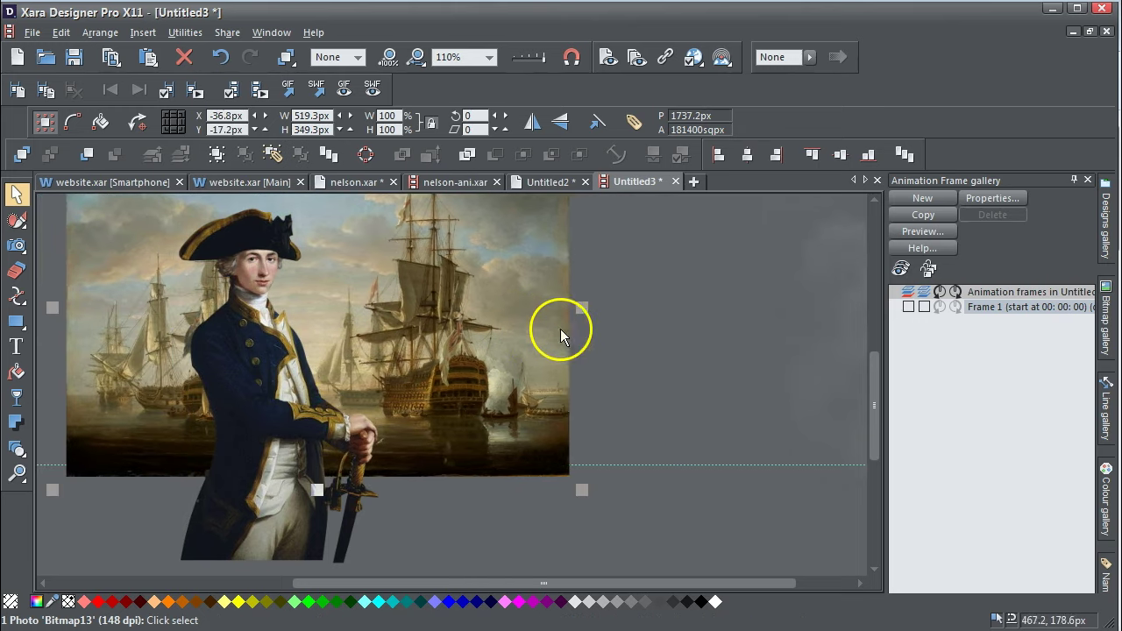
# Step: Move the Nelson cutout onto the ship painting, scaled down to 64%
pyautogui.moveTo(271, 426); pyautogui.dragTo(851, 444)
pyautogui.moveTo(643, 583); pyautogui.dragTo(448, 569)
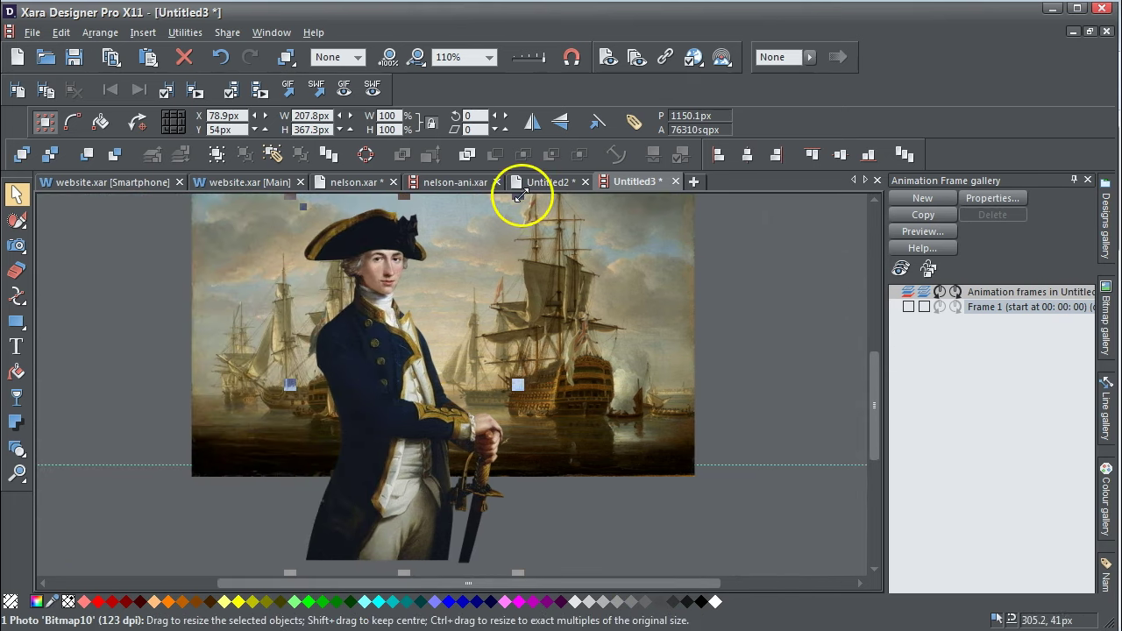
pyautogui.moveTo(518, 196); pyautogui.dragTo(446, 327)
pyautogui.moveTo(343, 476); pyautogui.dragTo(365, 402)
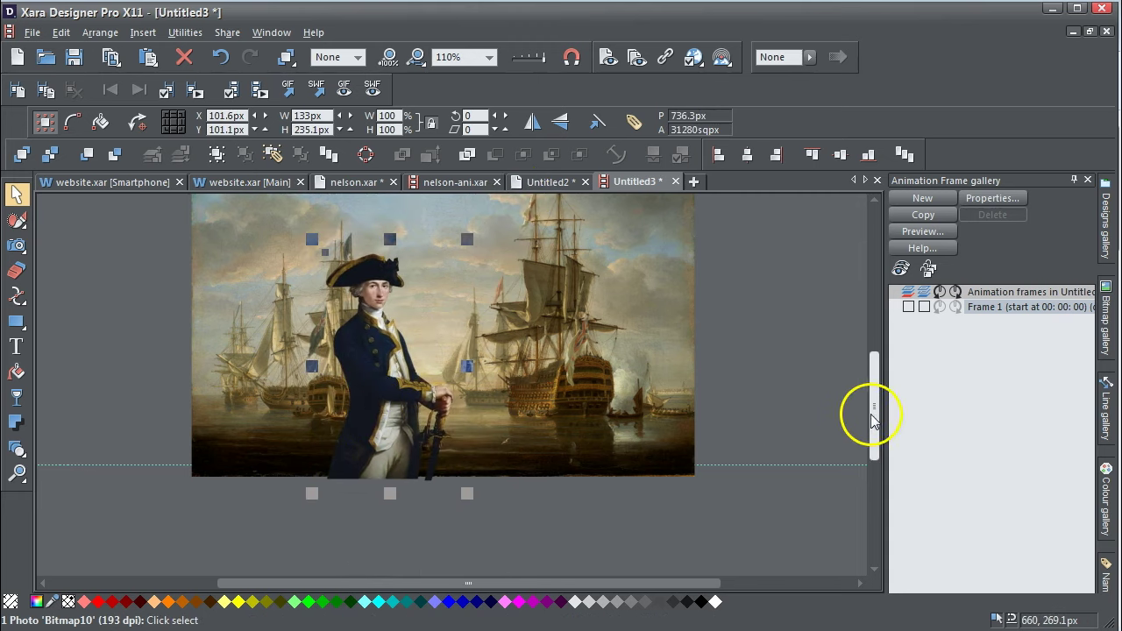
pyautogui.moveTo(872, 419); pyautogui.dragTo(872, 388)
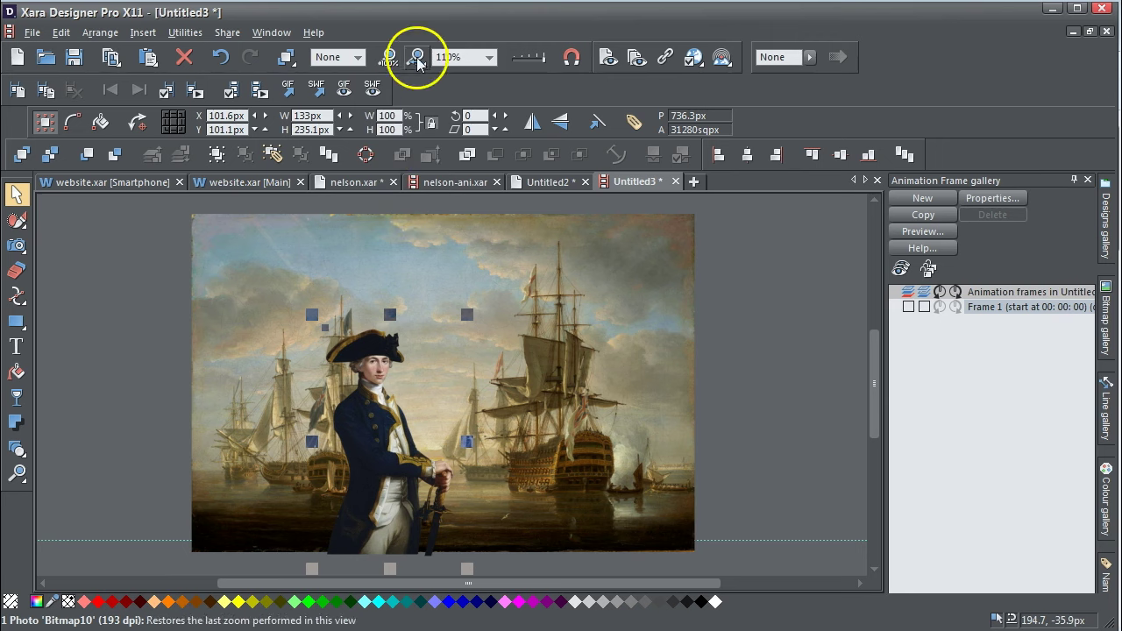
# Step: Enlarge the Nelson figure to 184.6×326.3 px and shift it slightly right
pyautogui.click(534, 60)
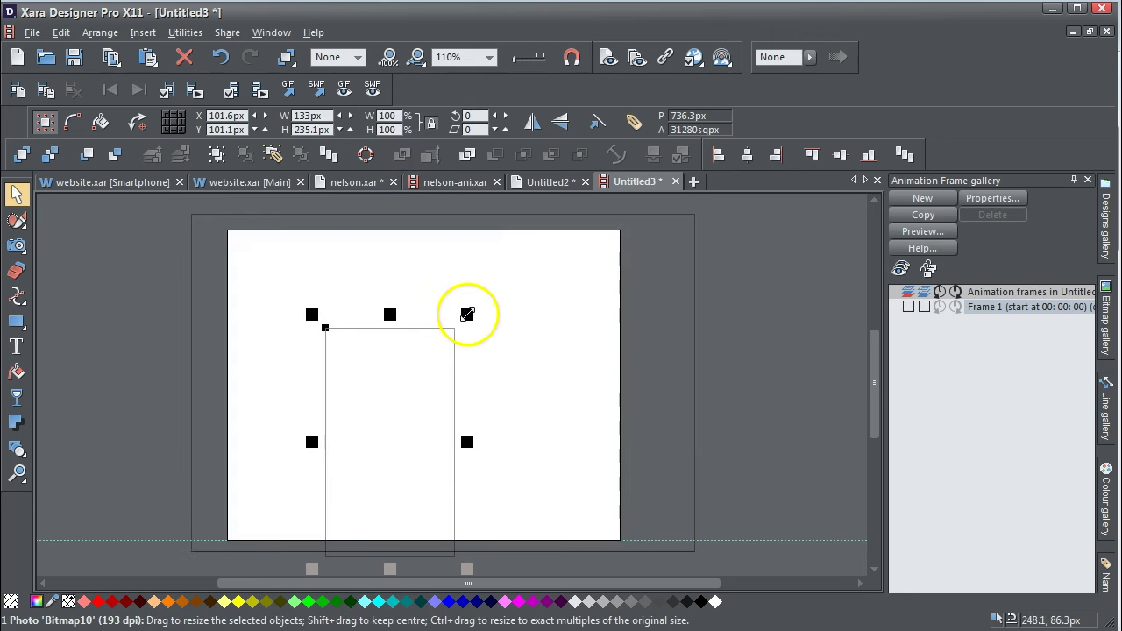
pyautogui.moveTo(467, 314); pyautogui.dragTo(516, 255)
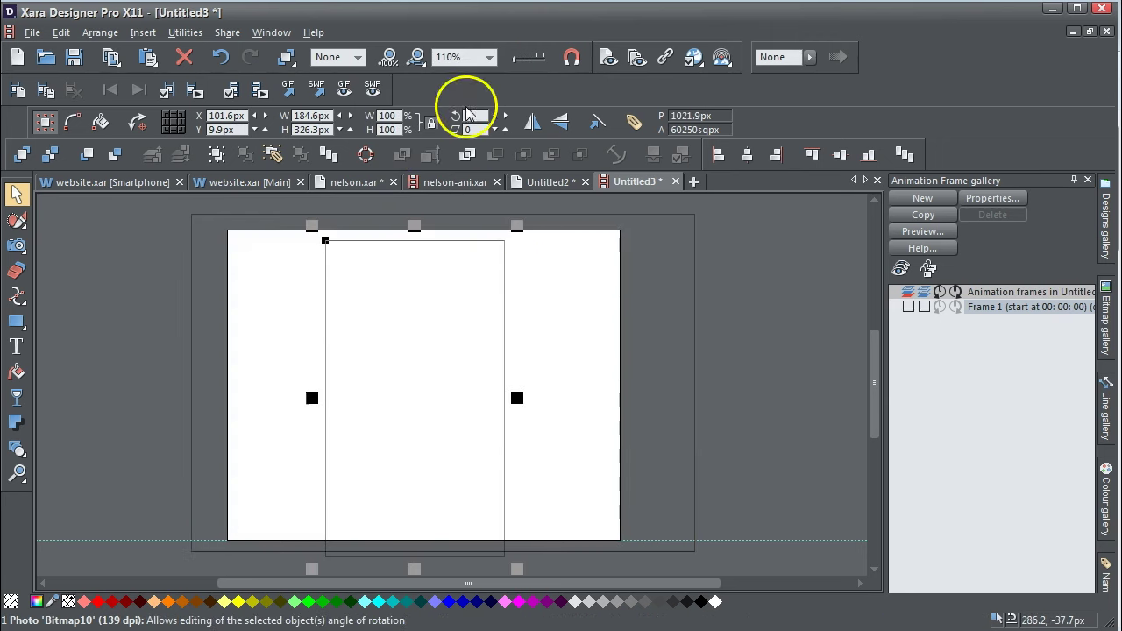
pyautogui.click(535, 57)
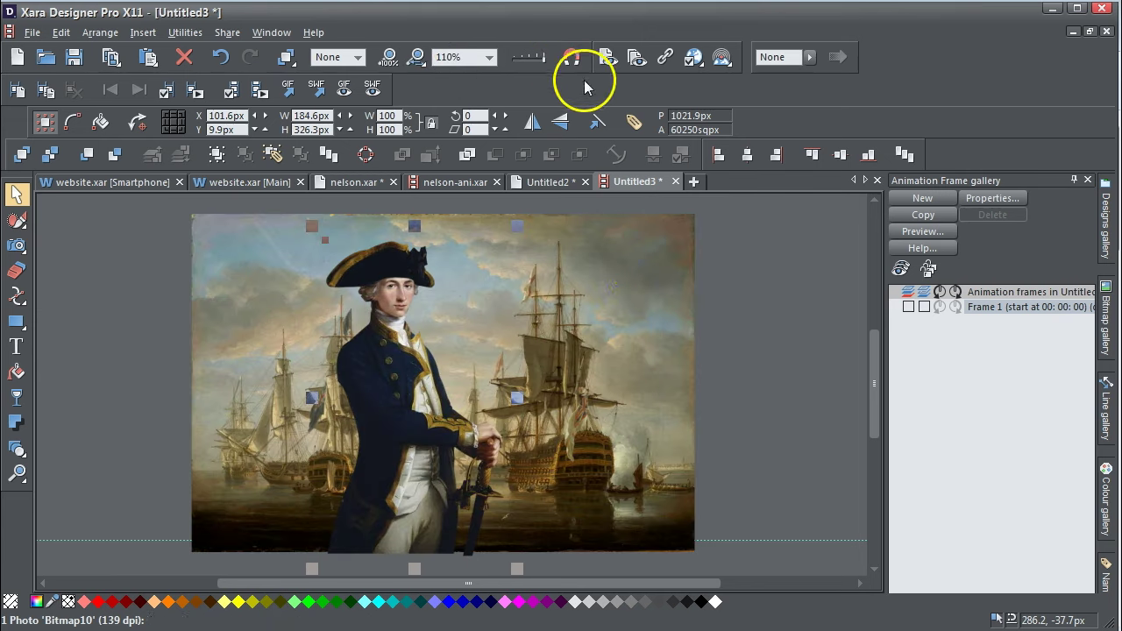
pyautogui.click(791, 318)
pyautogui.click(420, 396)
pyautogui.moveTo(413, 408); pyautogui.dragTo(431, 413)
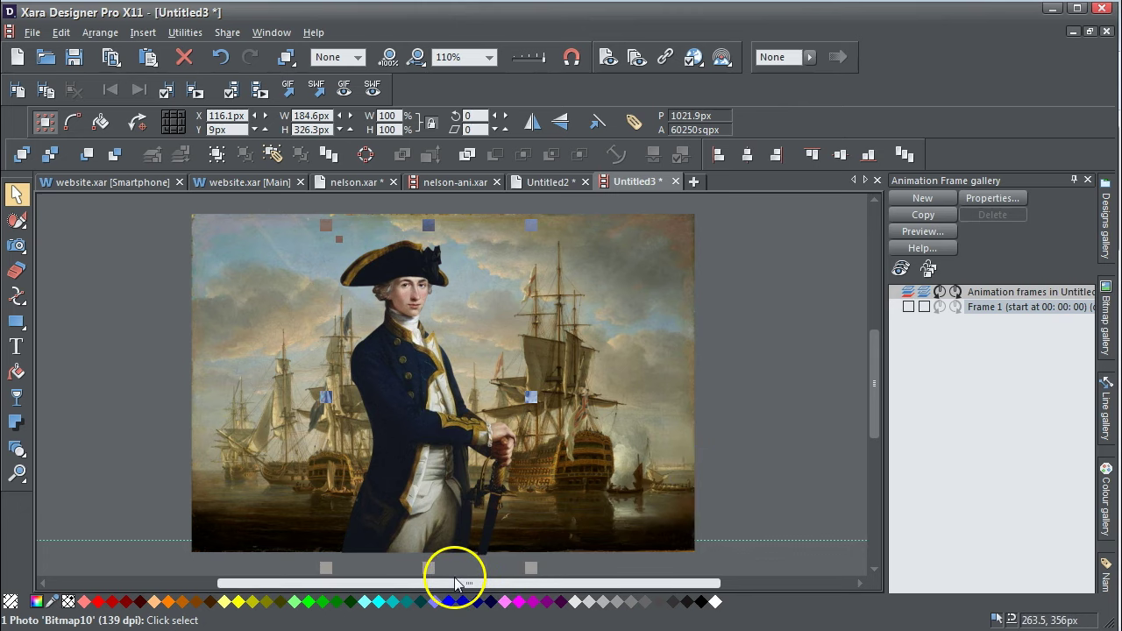
# Step: Zoom to page content, then move the cloud picture beside the painting, shrinking it to about 83%
pyautogui.moveTo(455, 582); pyautogui.dragTo(569, 582)
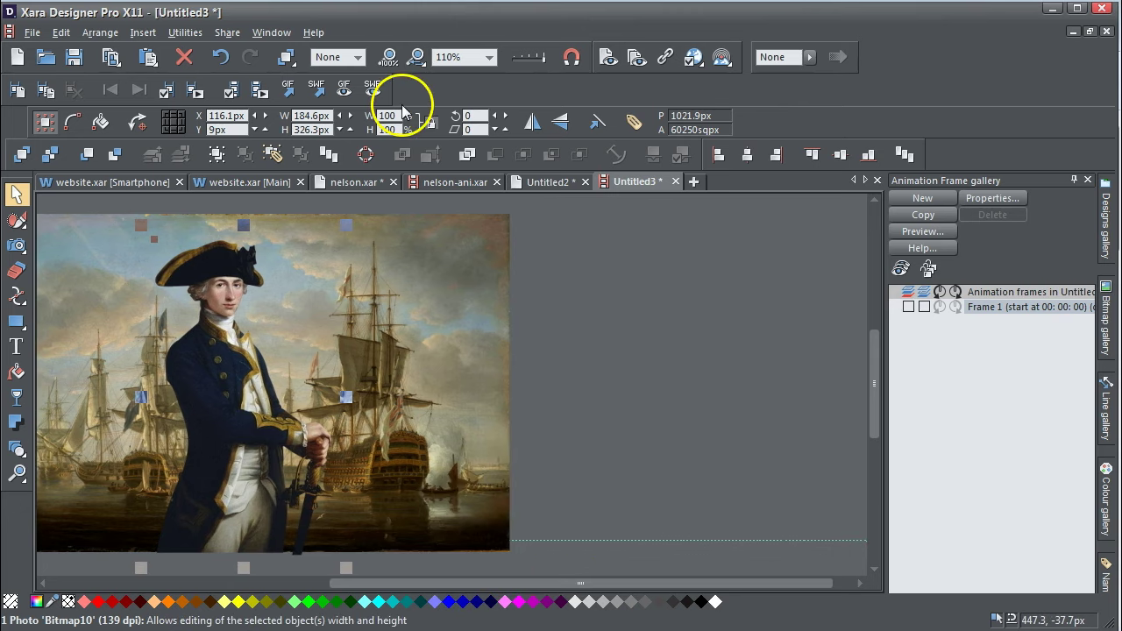
pyautogui.click(485, 57)
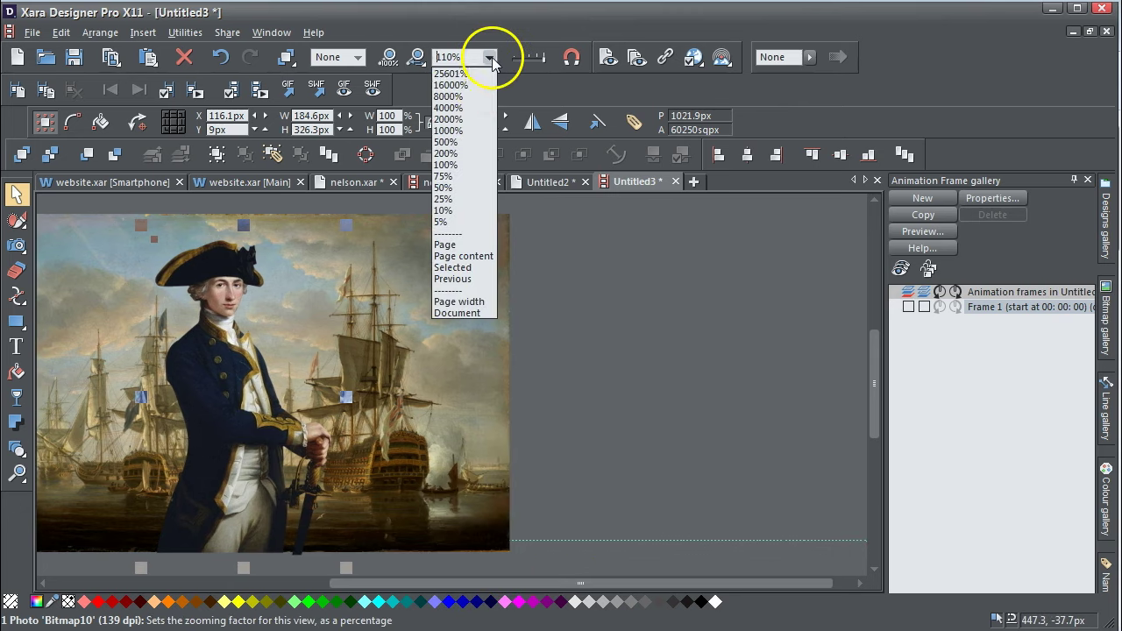
pyautogui.click(481, 261)
pyautogui.click(629, 359)
pyautogui.moveTo(639, 368); pyautogui.dragTo(470, 332)
pyautogui.moveTo(655, 456); pyautogui.dragTo(549, 400)
pyautogui.moveTo(396, 308); pyautogui.dragTo(432, 354)
pyautogui.moveTo(582, 445); pyautogui.dragTo(566, 435)
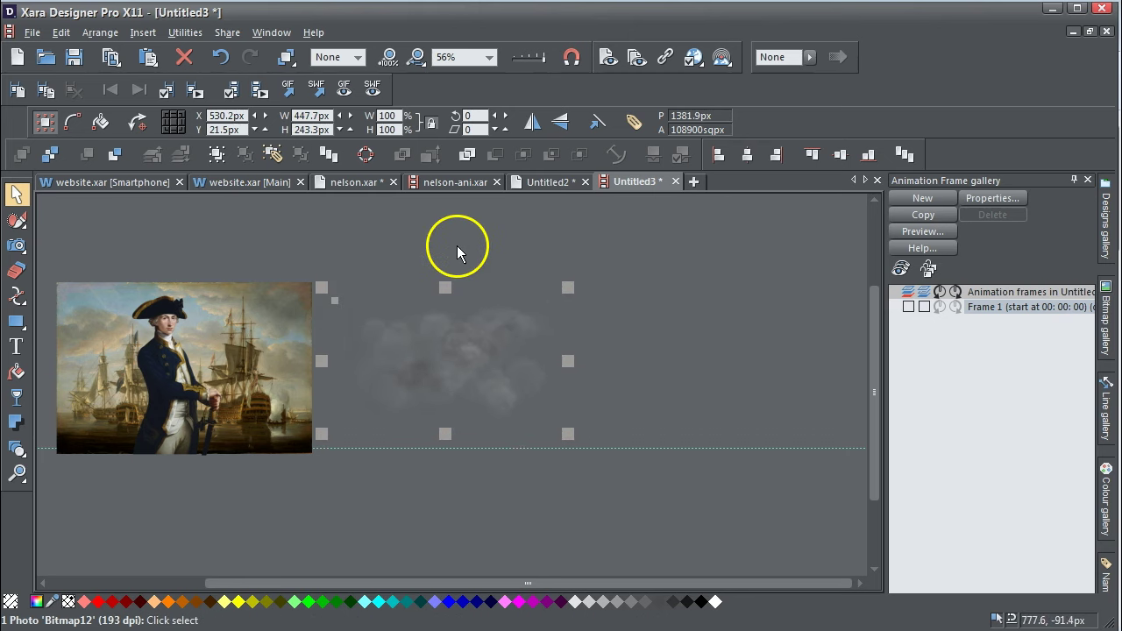
pyautogui.click(456, 245)
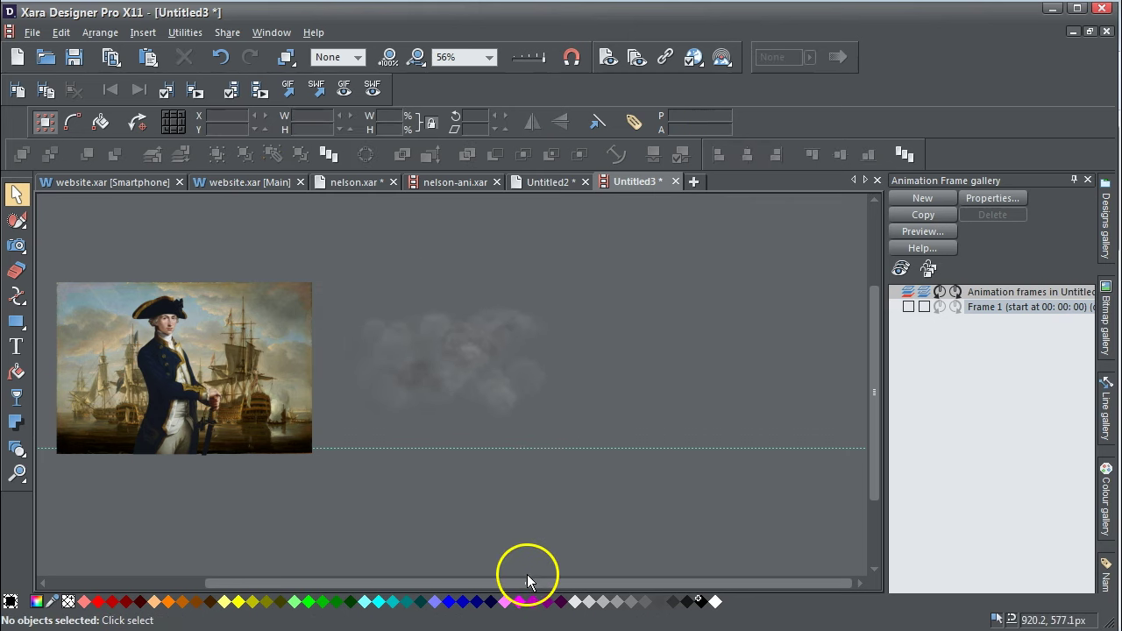
# Step: Move the Nelson figure to the page's right near X 1121 px and nudge the cloud
pyautogui.moveTo(527, 574); pyautogui.dragTo(443, 572)
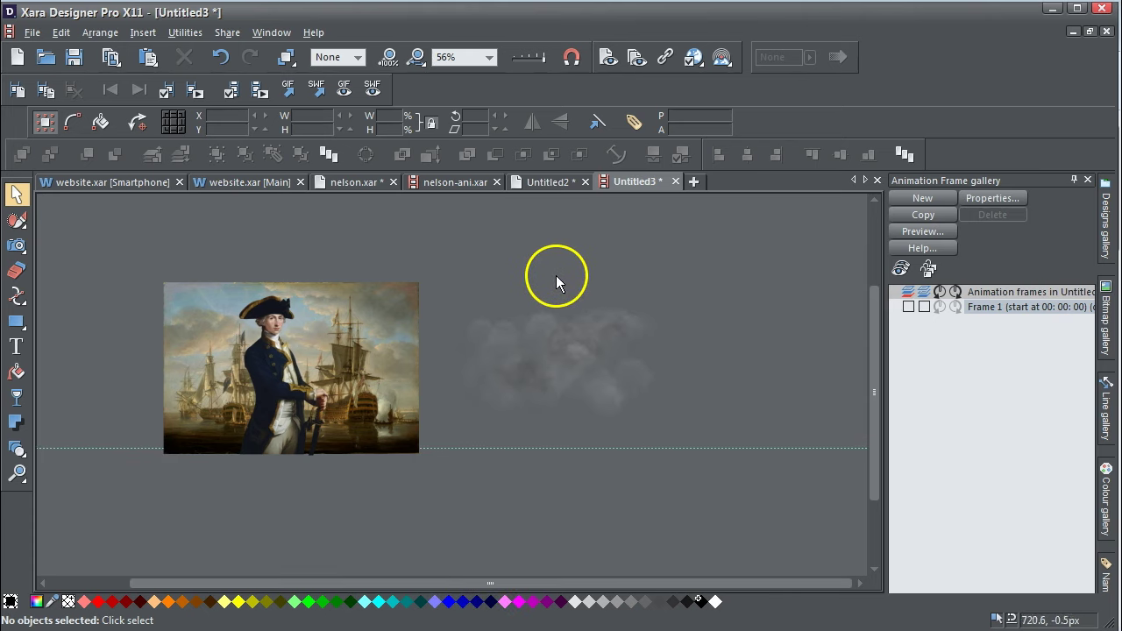
pyautogui.click(290, 378)
pyautogui.moveTo(276, 377); pyautogui.dragTo(764, 378)
pyautogui.click(307, 401)
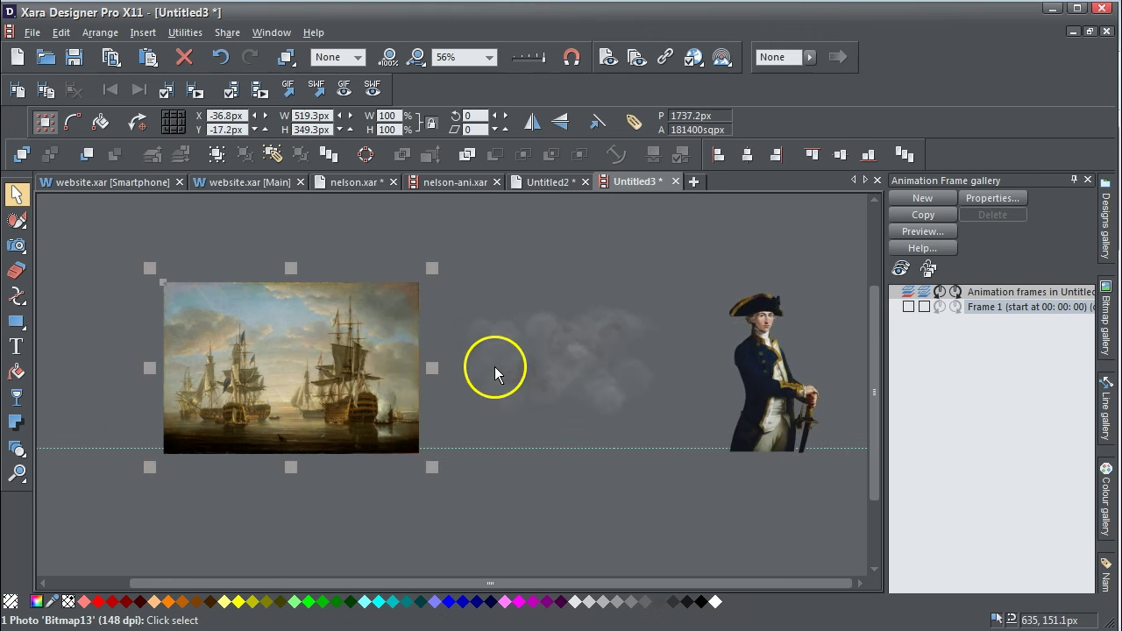
pyautogui.moveTo(494, 368); pyautogui.dragTo(521, 370)
pyautogui.click(343, 351)
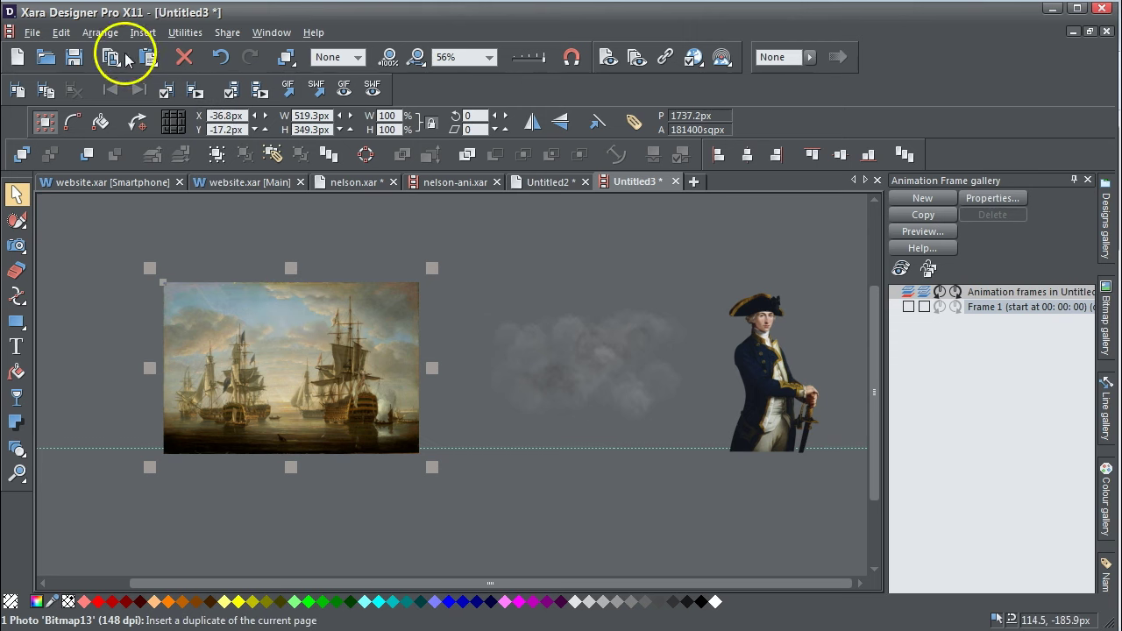
# Step: Replace the ship painting with a 520×350 px true-colour bitmap copy in the original's spot
pyautogui.click(98, 32)
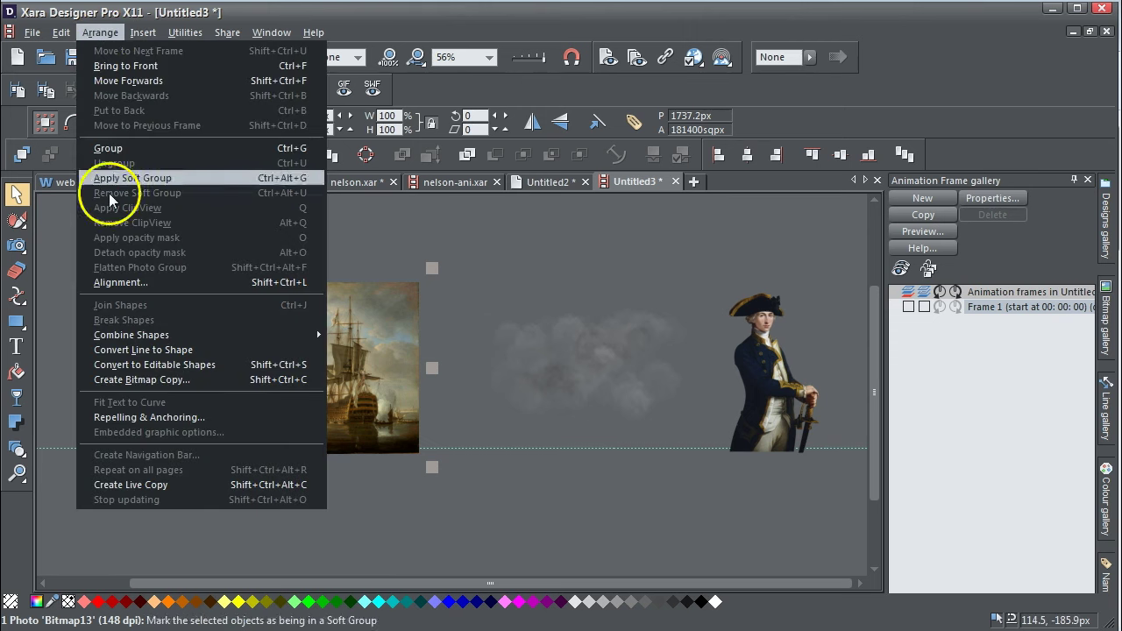
pyautogui.click(118, 379)
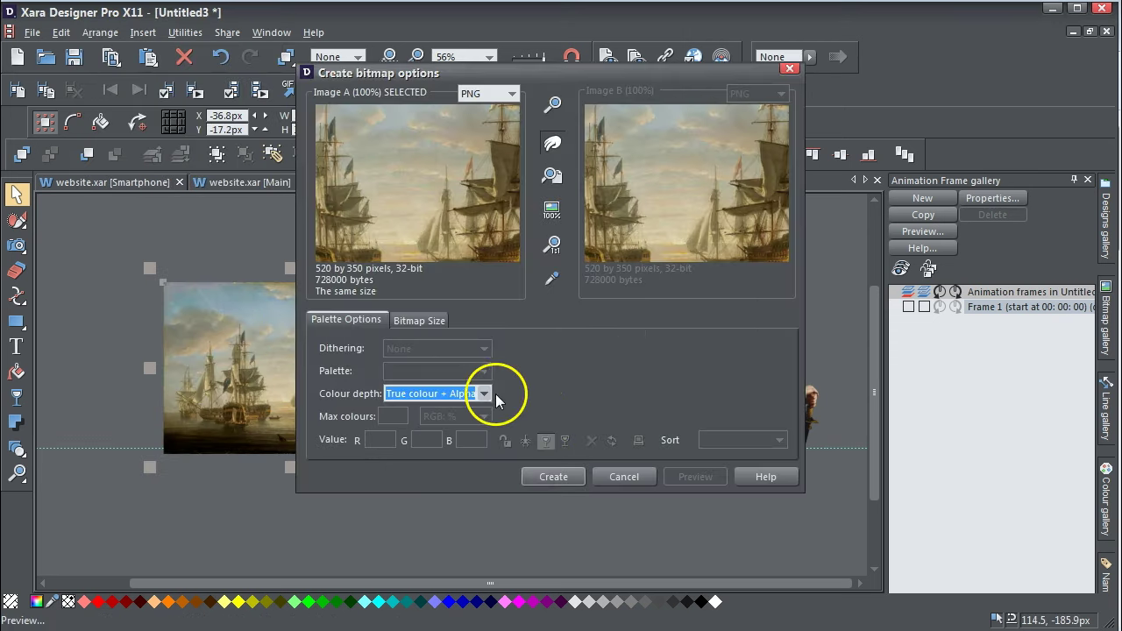
pyautogui.click(484, 394)
pyautogui.click(469, 416)
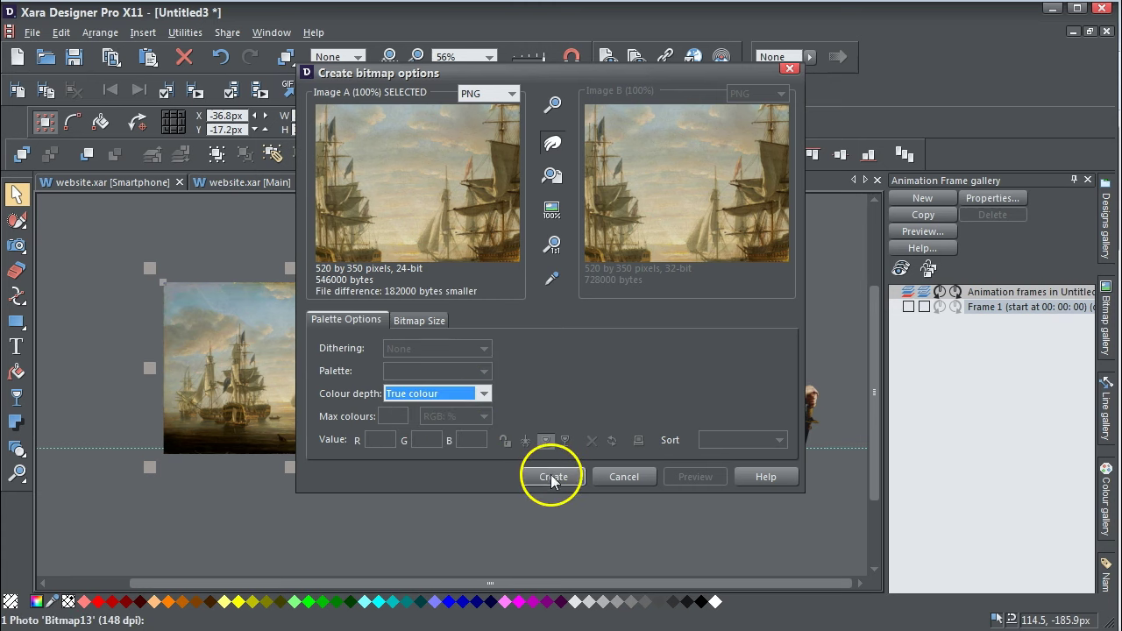
pyautogui.click(550, 474)
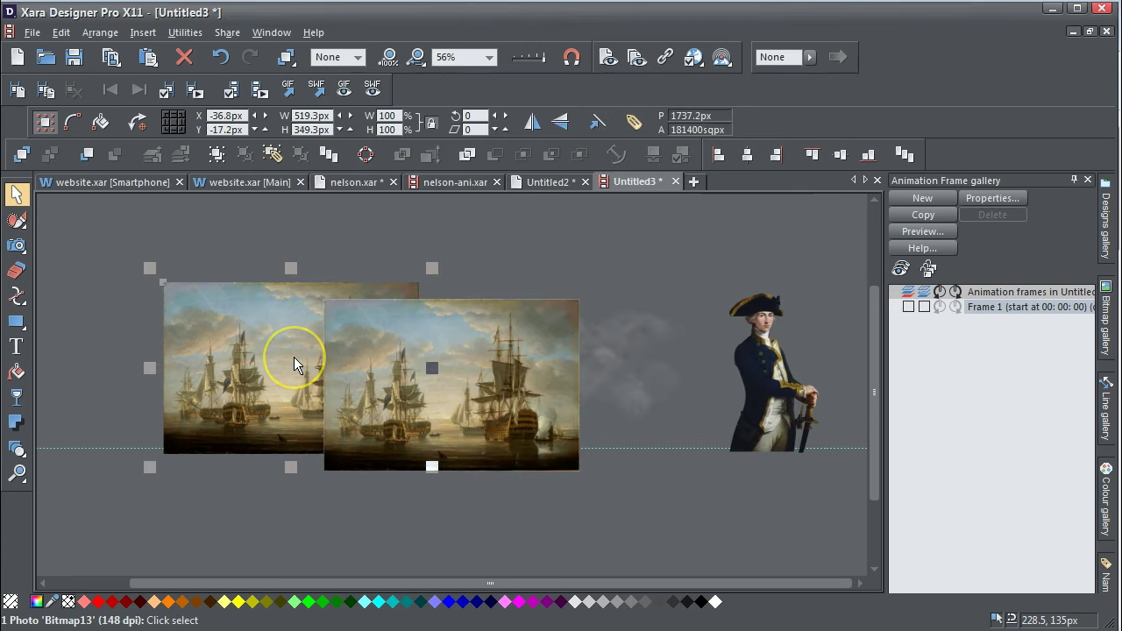
pyautogui.press('Delete')
pyautogui.moveTo(423, 416); pyautogui.dragTo(274, 391)
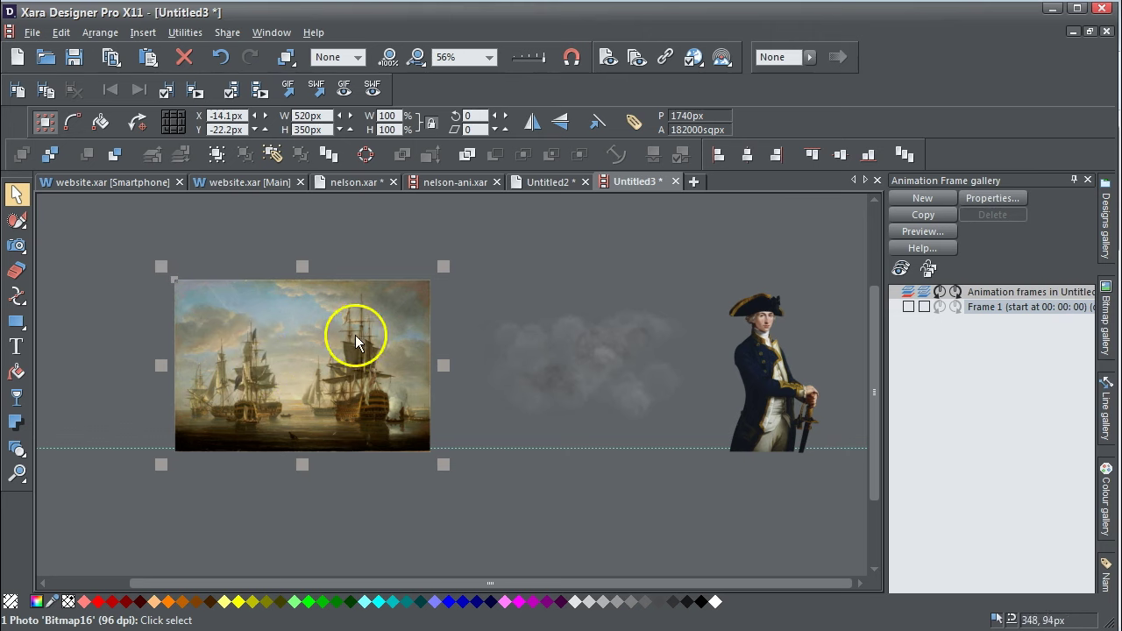
# Step: Apply the name 'background' to the ship painting, then drag the smoke cloud up near the top
pyautogui.click(634, 125)
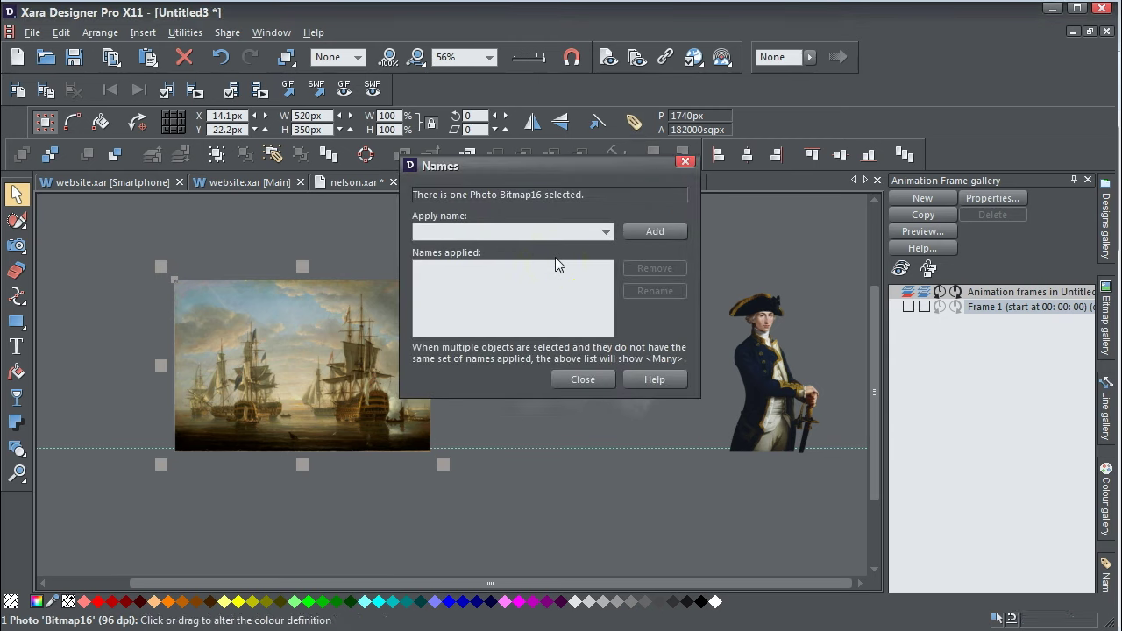
pyautogui.write('background')
pyautogui.click(655, 233)
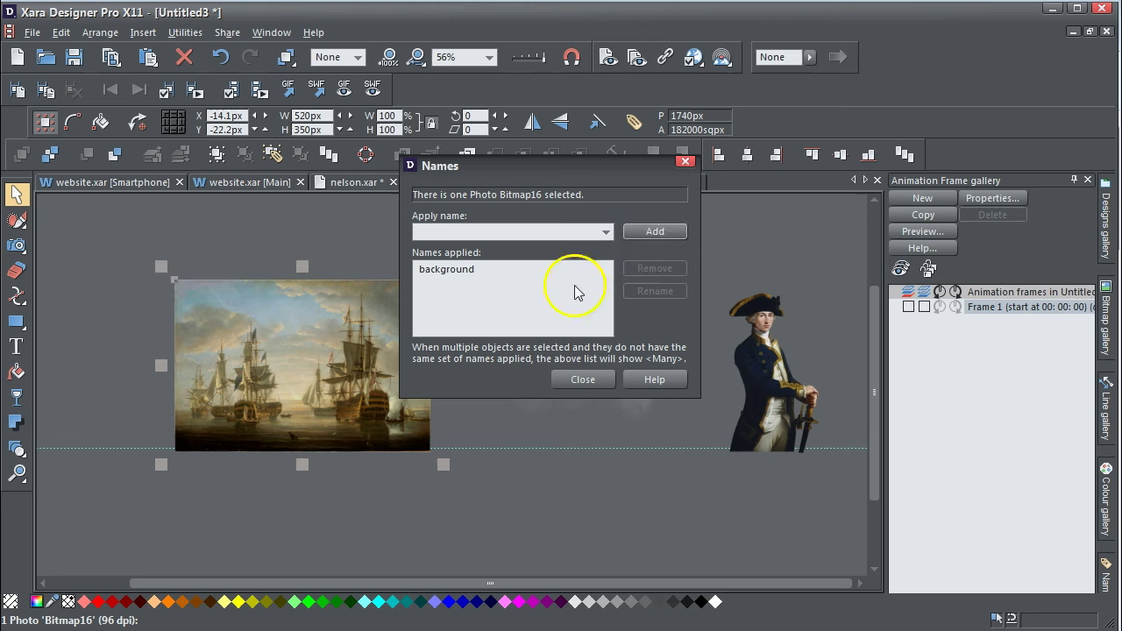
pyautogui.click(581, 377)
pyautogui.click(490, 410)
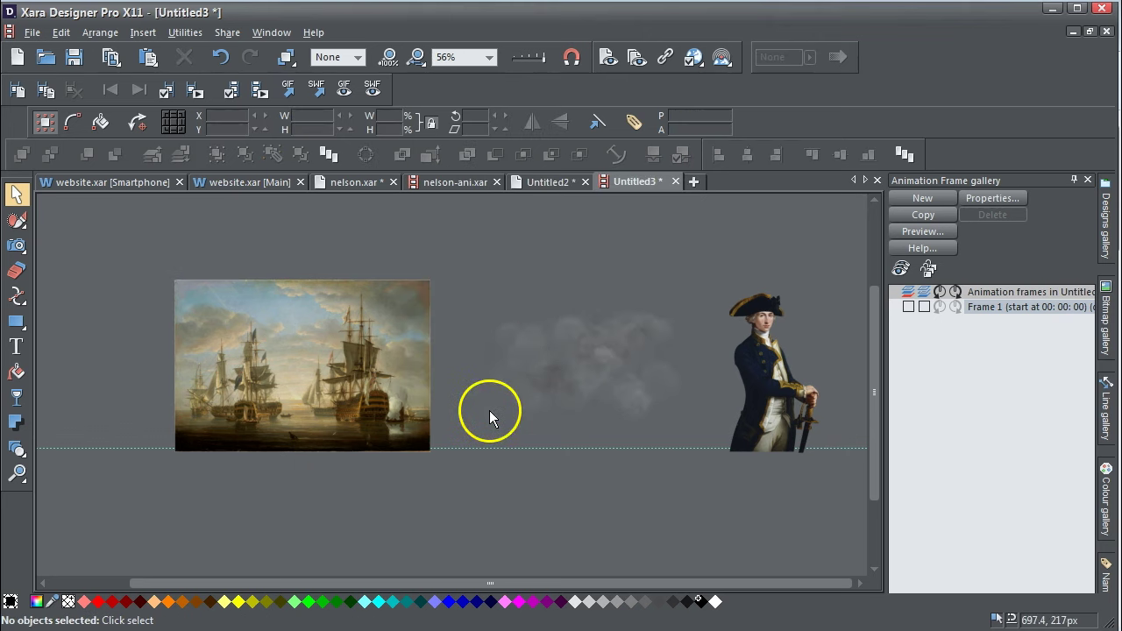
pyautogui.moveTo(627, 378); pyautogui.dragTo(601, 252)
# Step: Select the Nelson figure and apply the name 'nelson' to it in the Names dialog
pyautogui.click(792, 376)
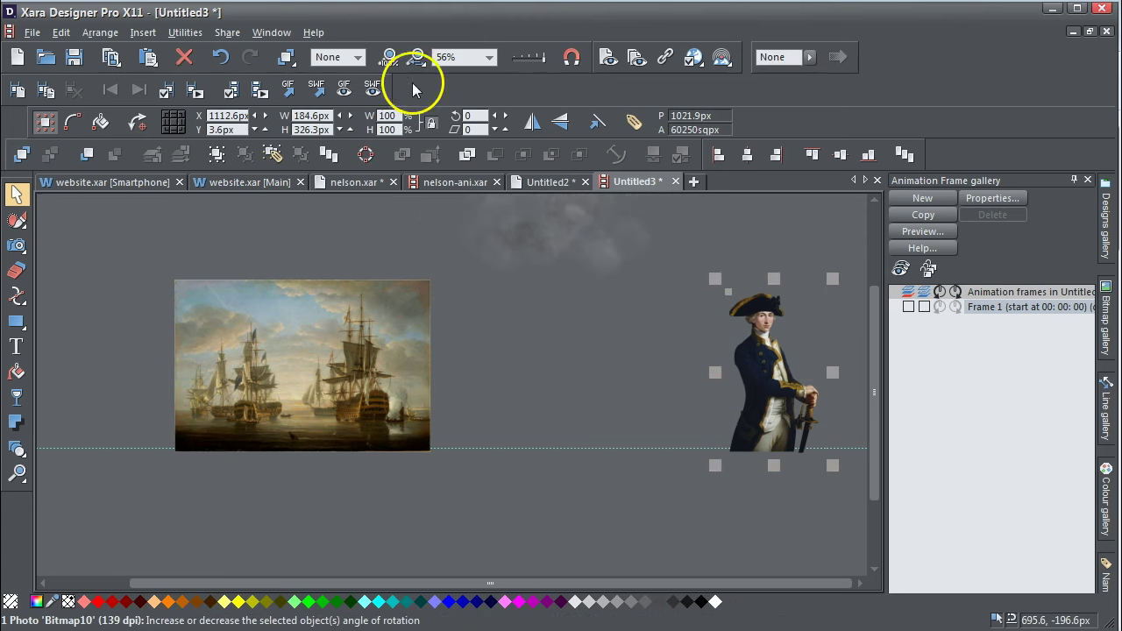
pyautogui.moveTo(530, 59)
pyautogui.mouseDown()
pyautogui.moveTo(506, 64)
pyautogui.moveTo(543, 58)
pyautogui.mouseUp()
pyautogui.click(774, 368)
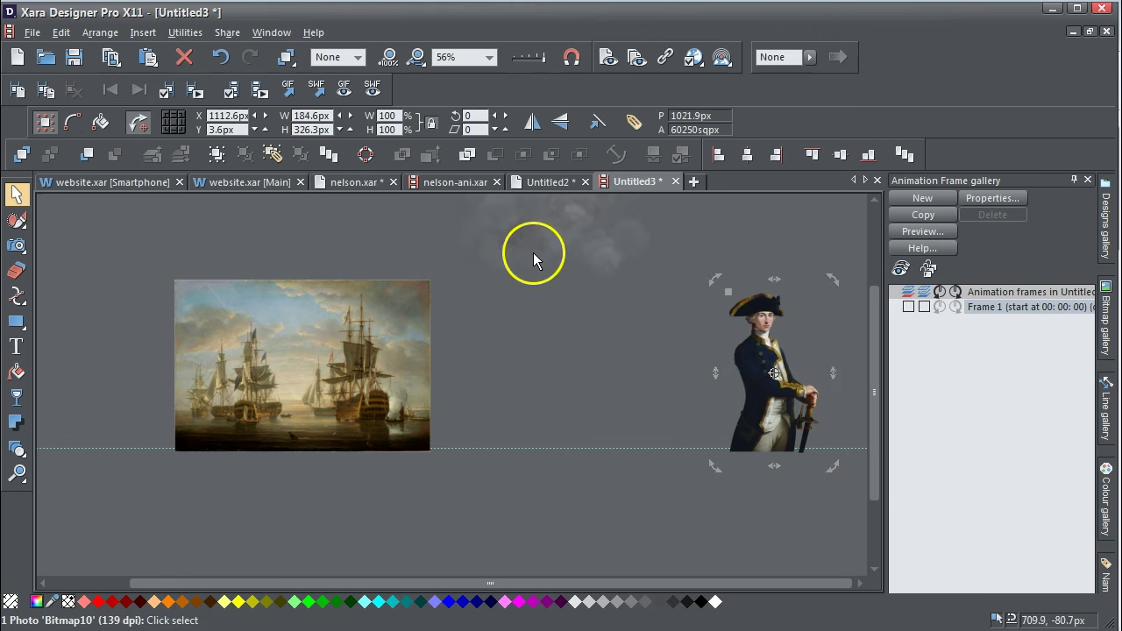
pyautogui.click(633, 125)
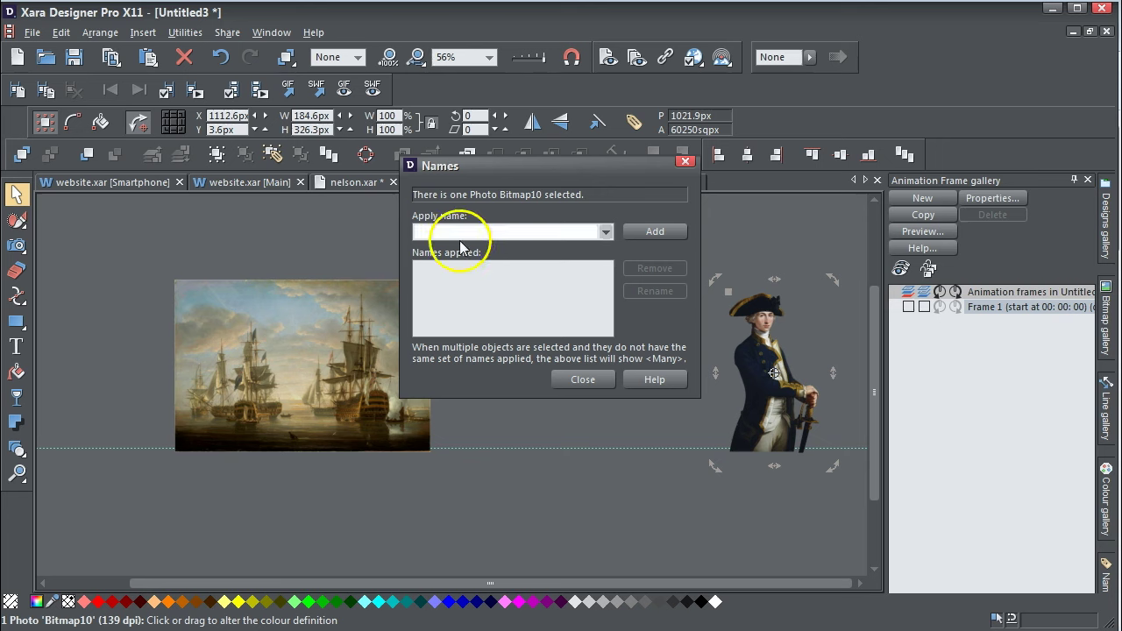
pyautogui.click(649, 231)
pyautogui.click(584, 380)
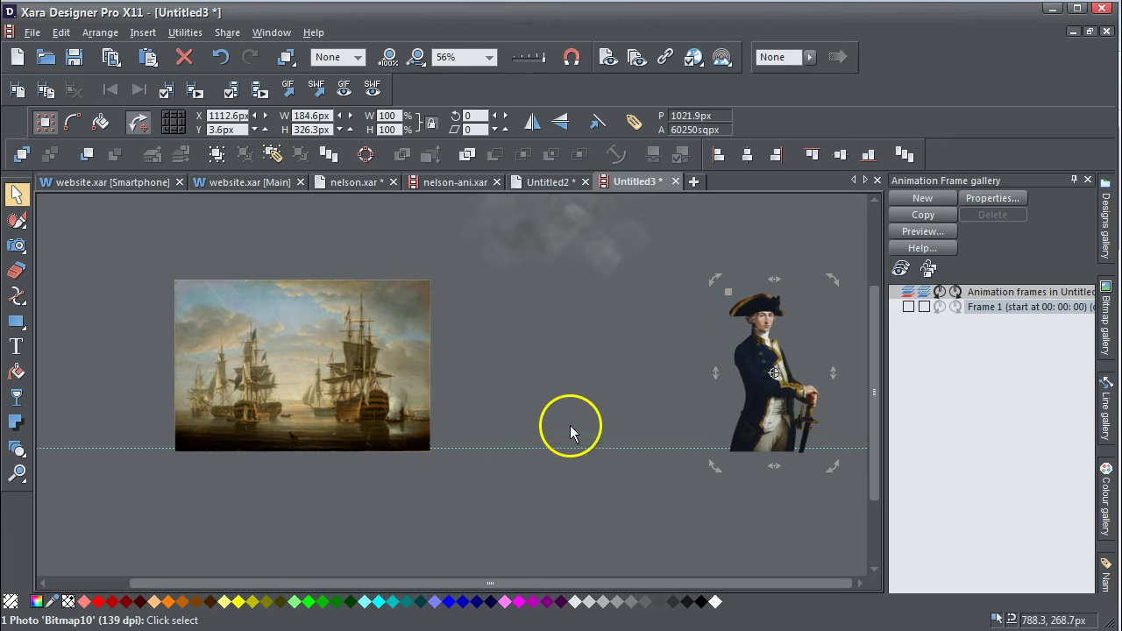
pyautogui.click(583, 363)
# Step: Push the Nelson figure right to the canvas edge and bring the smoke cloud down to the middle
pyautogui.moveTo(748, 403); pyautogui.dragTo(826, 399)
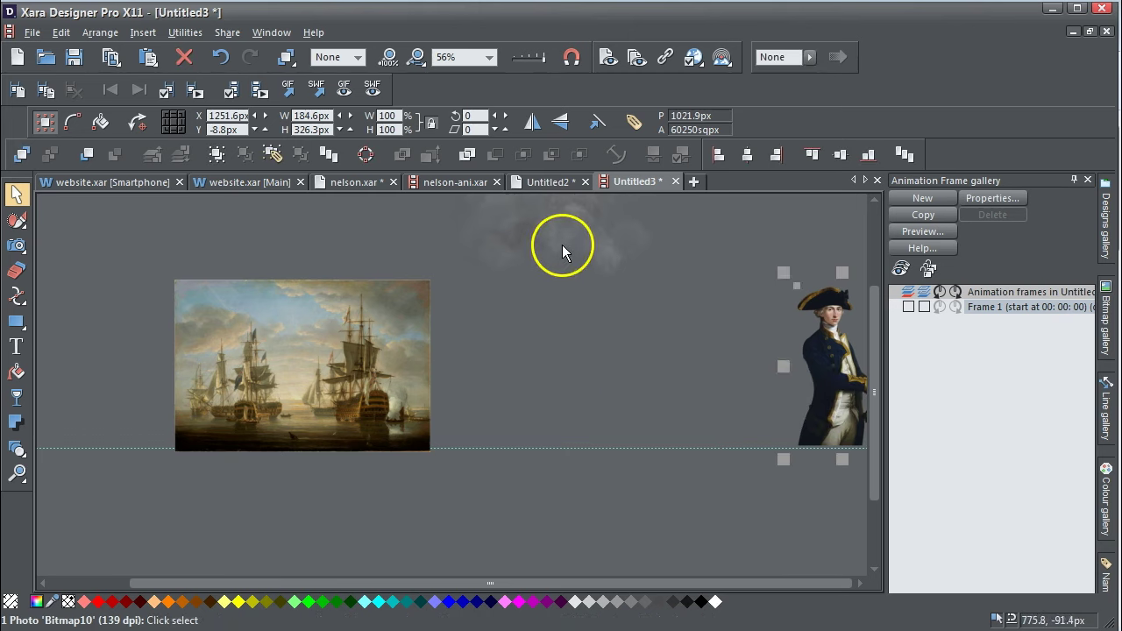
pyautogui.moveTo(564, 242); pyautogui.dragTo(599, 382)
pyautogui.moveTo(529, 70); pyautogui.dragTo(502, 66)
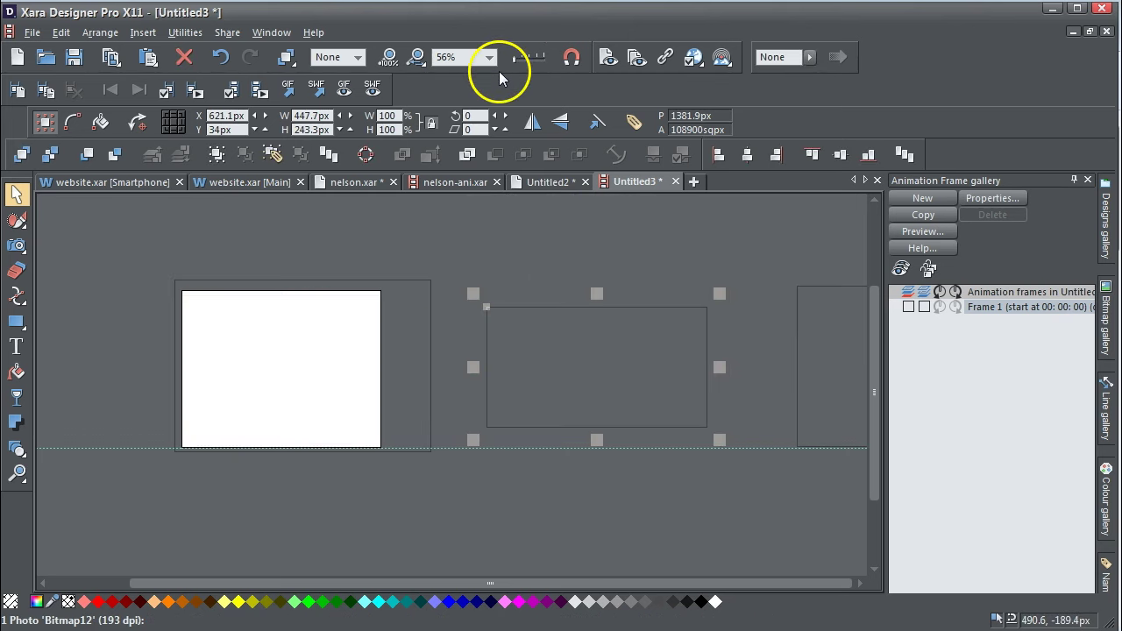
pyautogui.click(16, 397)
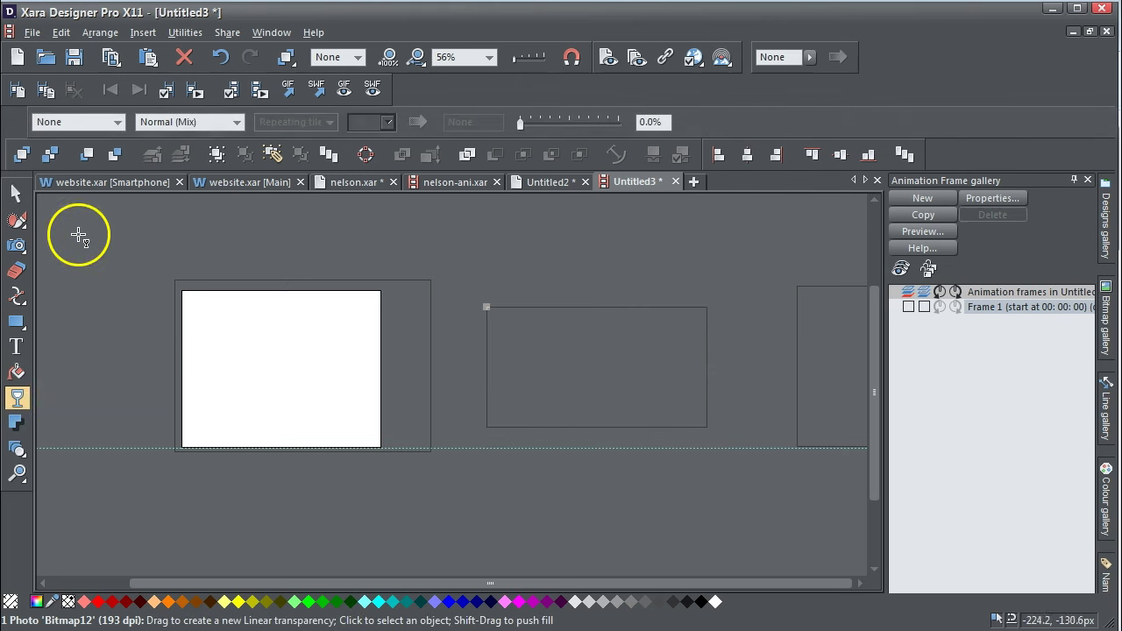
pyautogui.click(15, 192)
pyautogui.click(227, 216)
pyautogui.moveTo(523, 56); pyautogui.dragTo(545, 57)
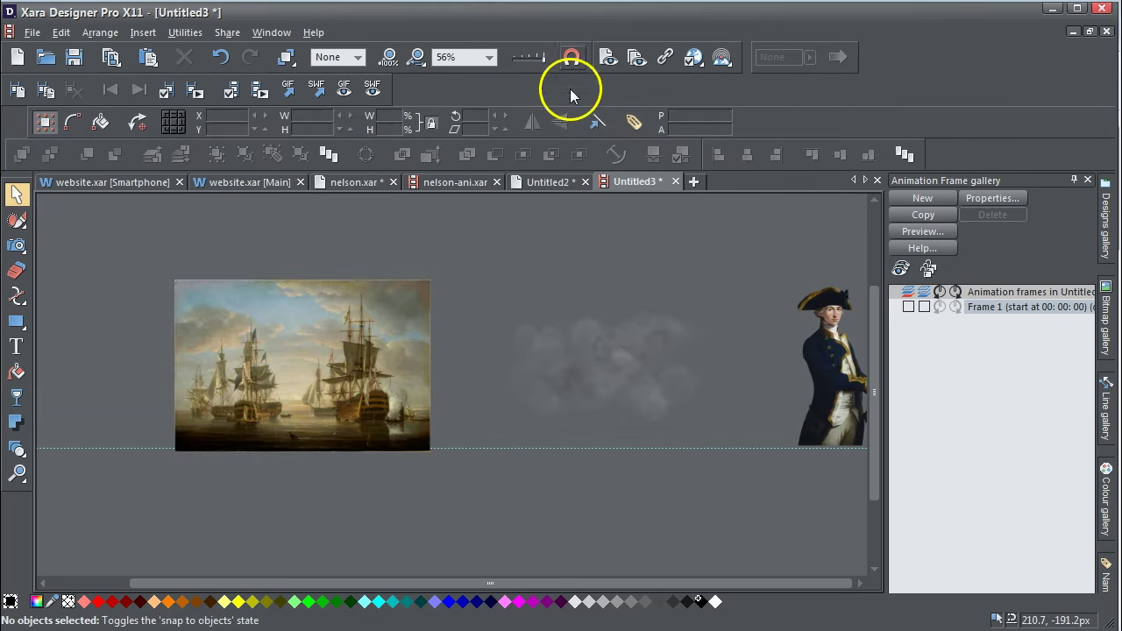
# Step: Give the smoke cloud the name 'sob' and deselect it
pyautogui.click(602, 355)
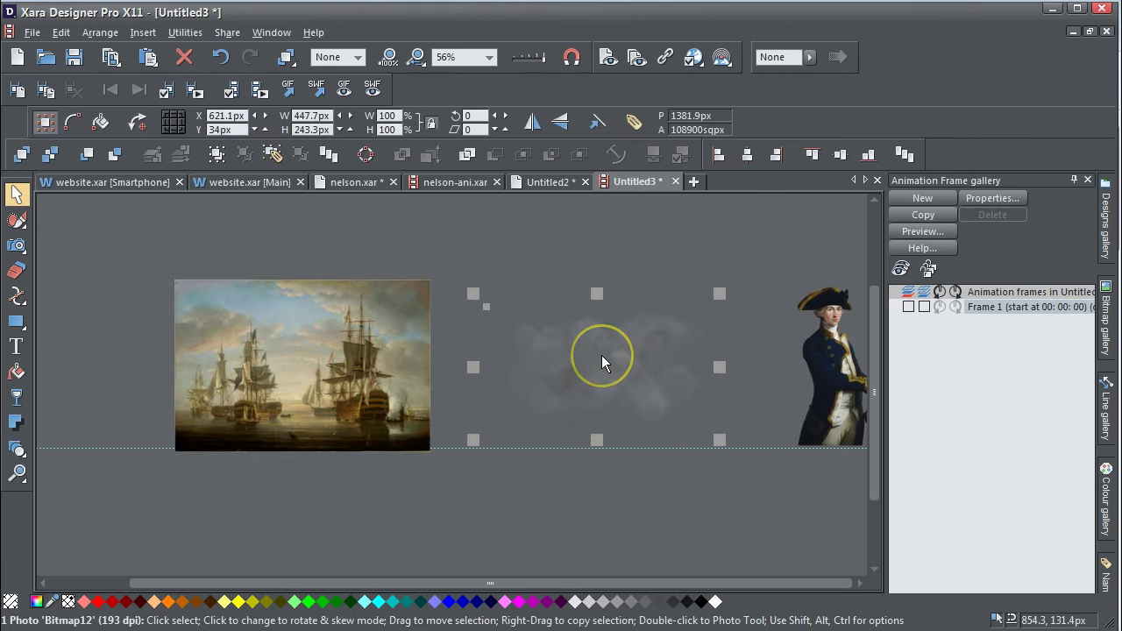
pyautogui.click(633, 122)
pyautogui.click(463, 228)
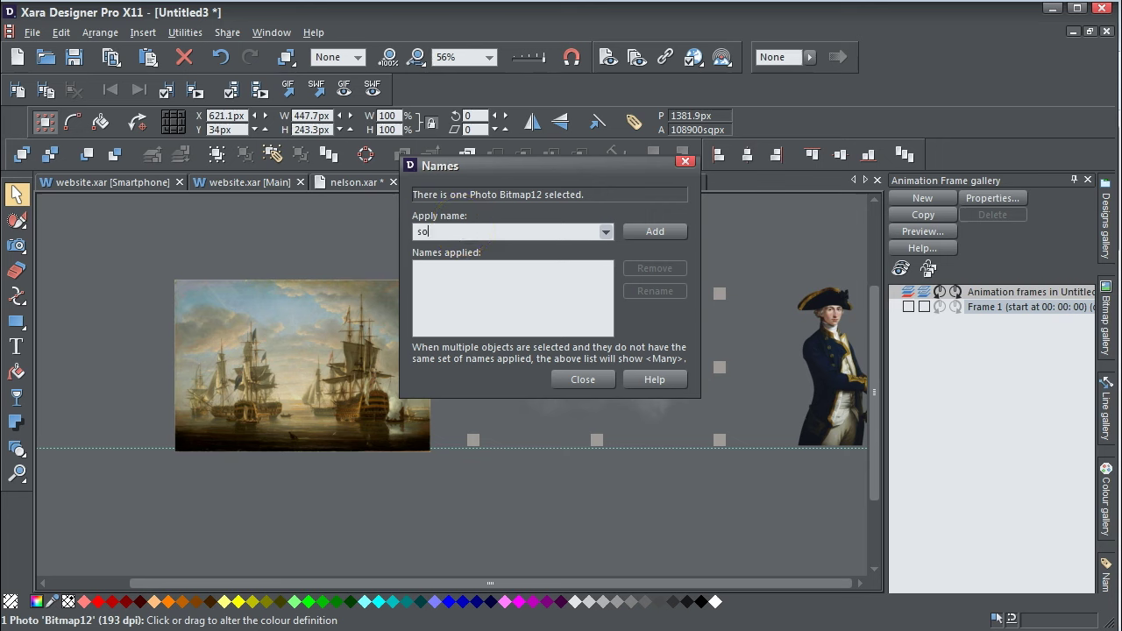
pyautogui.write('sob')
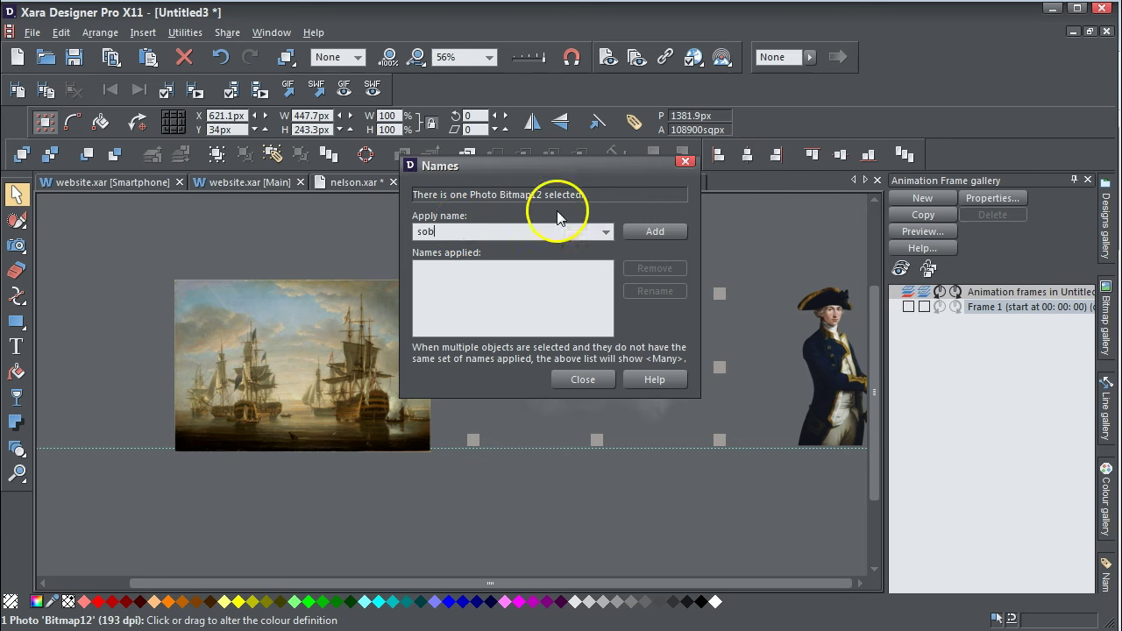
pyautogui.click(637, 236)
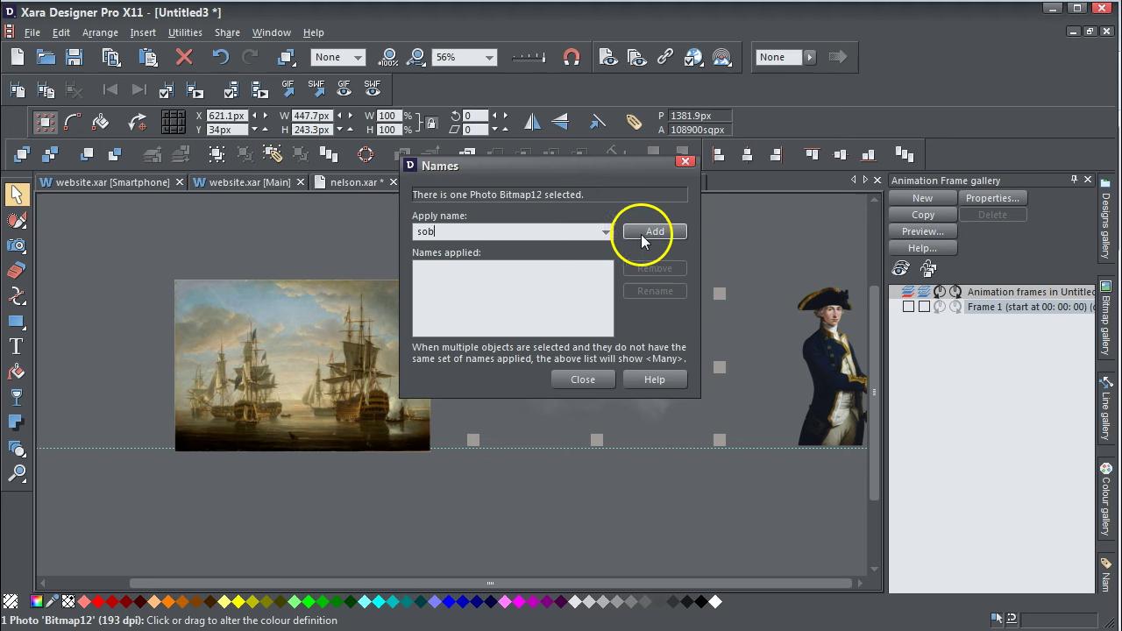
pyautogui.click(581, 382)
pyautogui.click(579, 262)
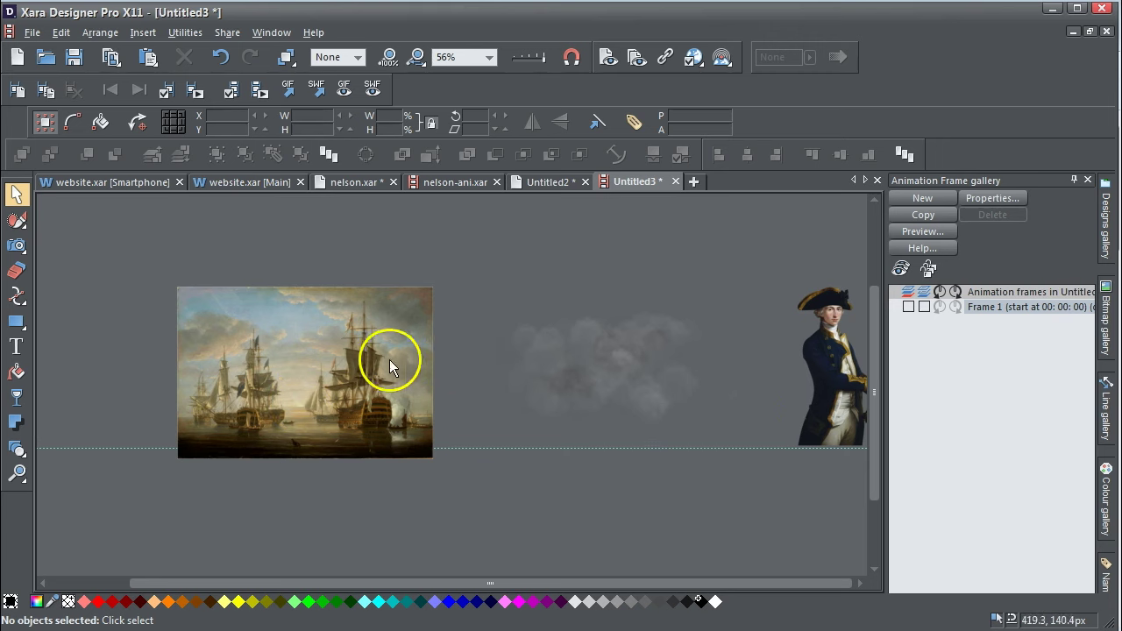
pyautogui.click(822, 380)
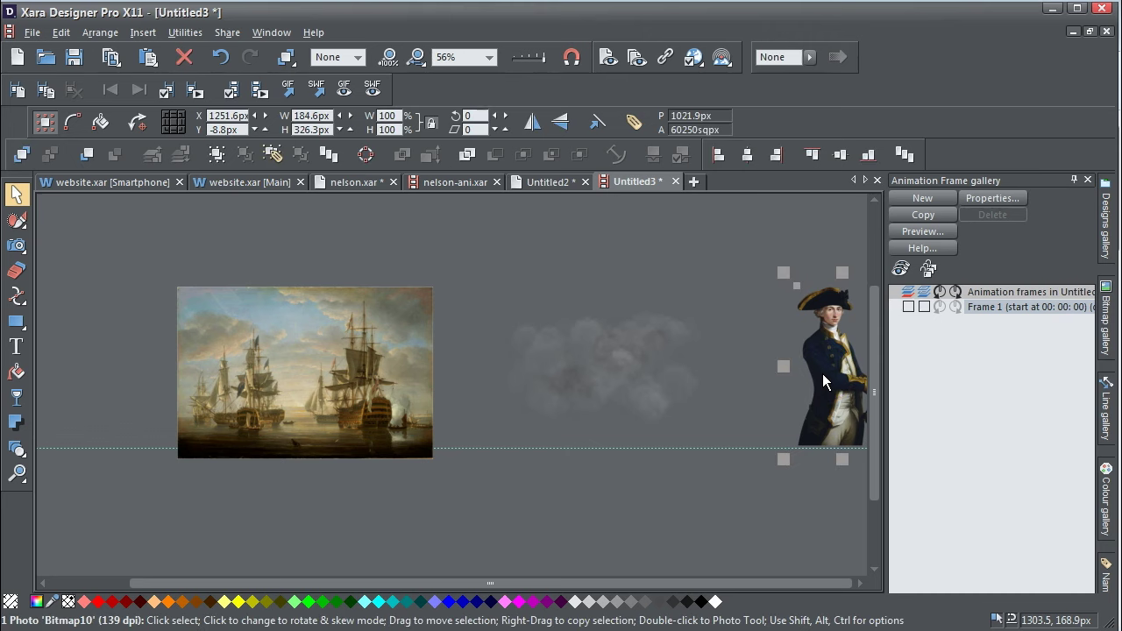
pyautogui.click(638, 365)
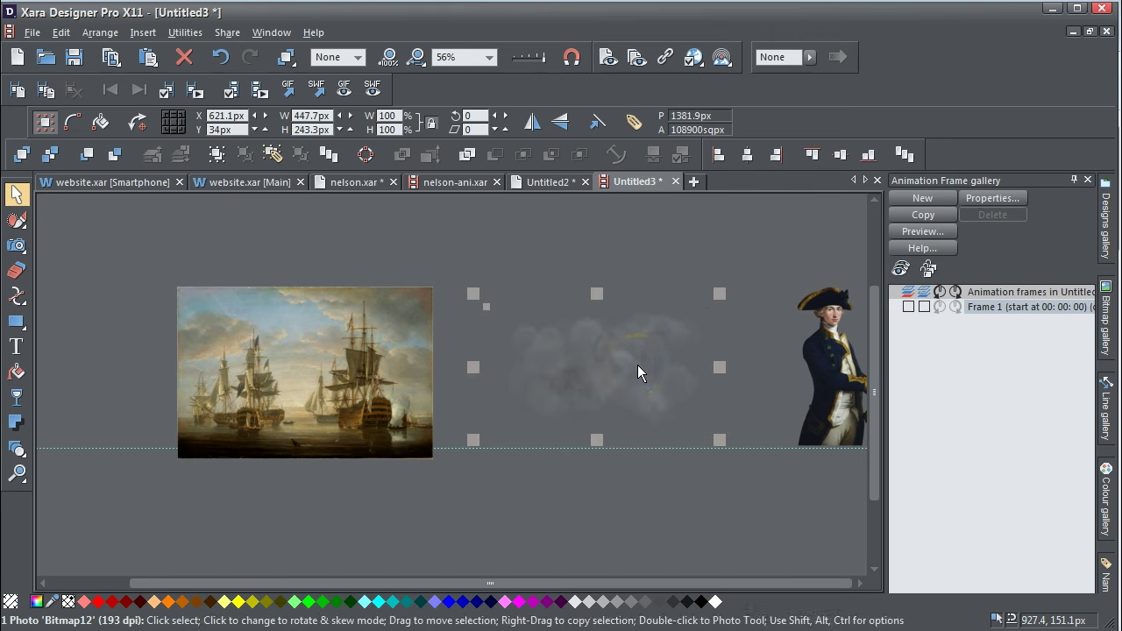
pyautogui.press('ctrl')
pyautogui.click(415, 372)
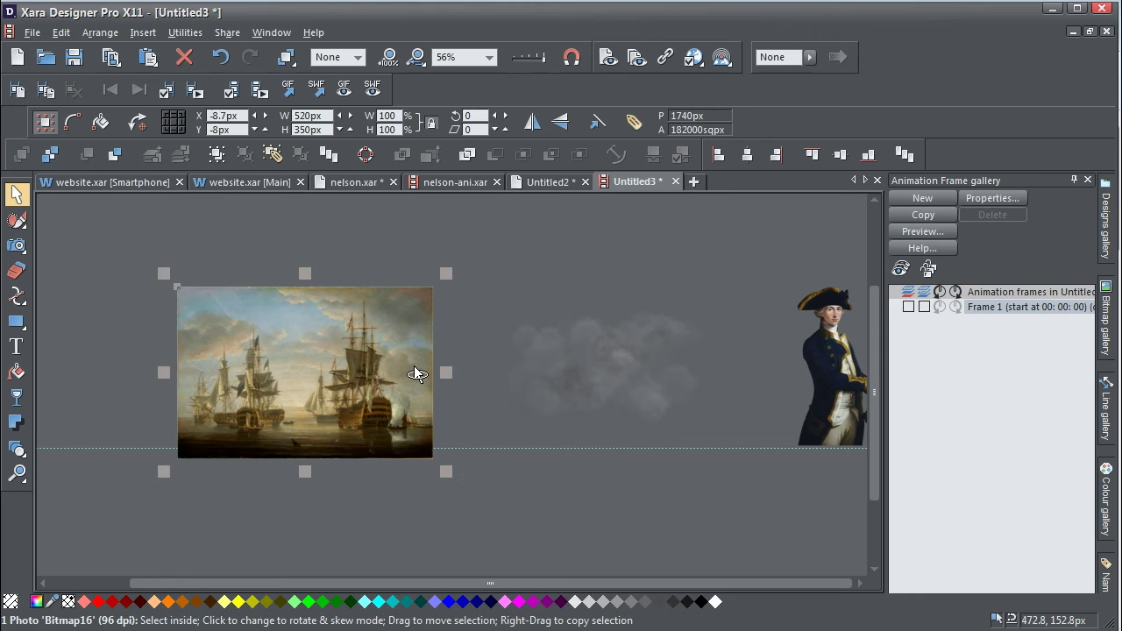
pyautogui.click(600, 257)
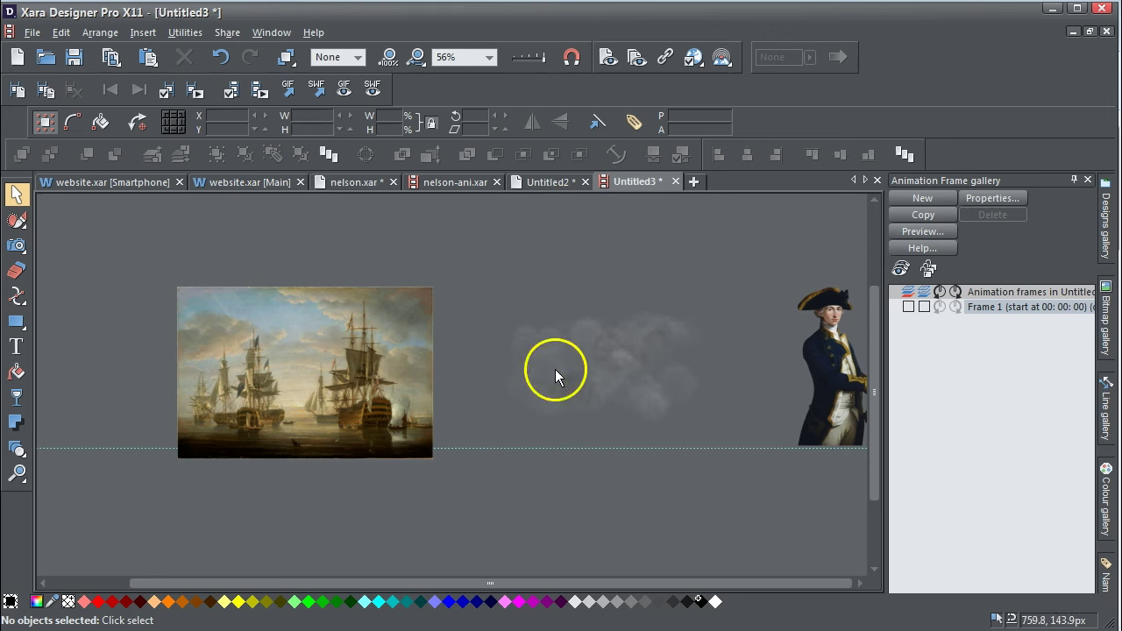
# Step: Drag the Nelson figure over the ship painting and shift the smoke cloud left to X 448.2 px
pyautogui.moveTo(842, 387); pyautogui.dragTo(304, 389)
pyautogui.moveTo(533, 57); pyautogui.dragTo(498, 66)
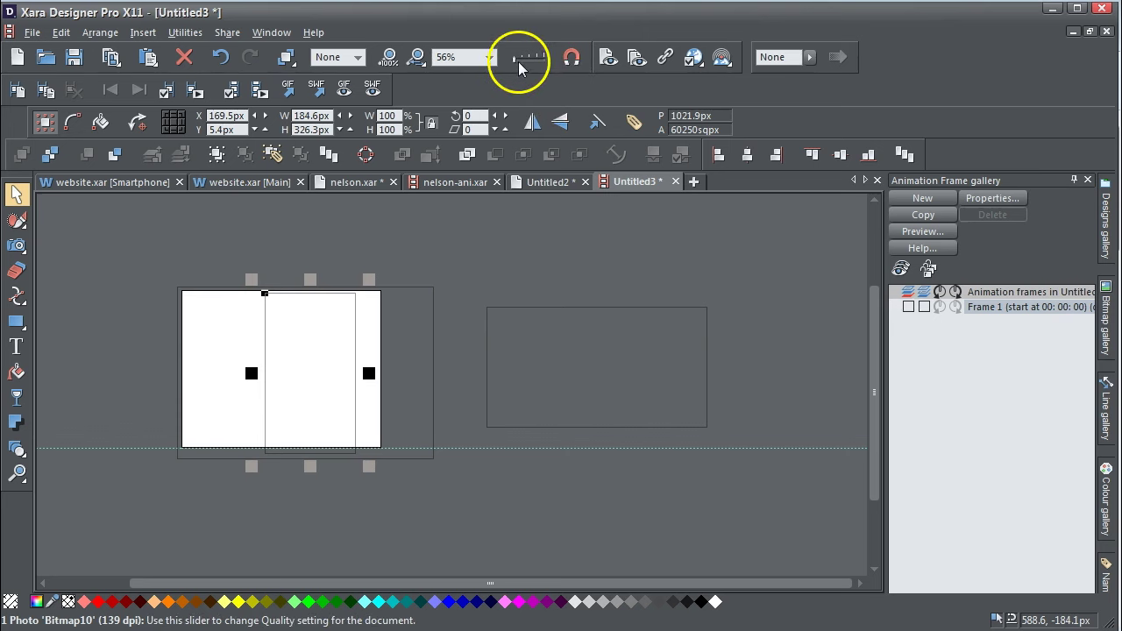
pyautogui.moveTo(518, 62); pyautogui.dragTo(553, 70)
pyautogui.click(644, 263)
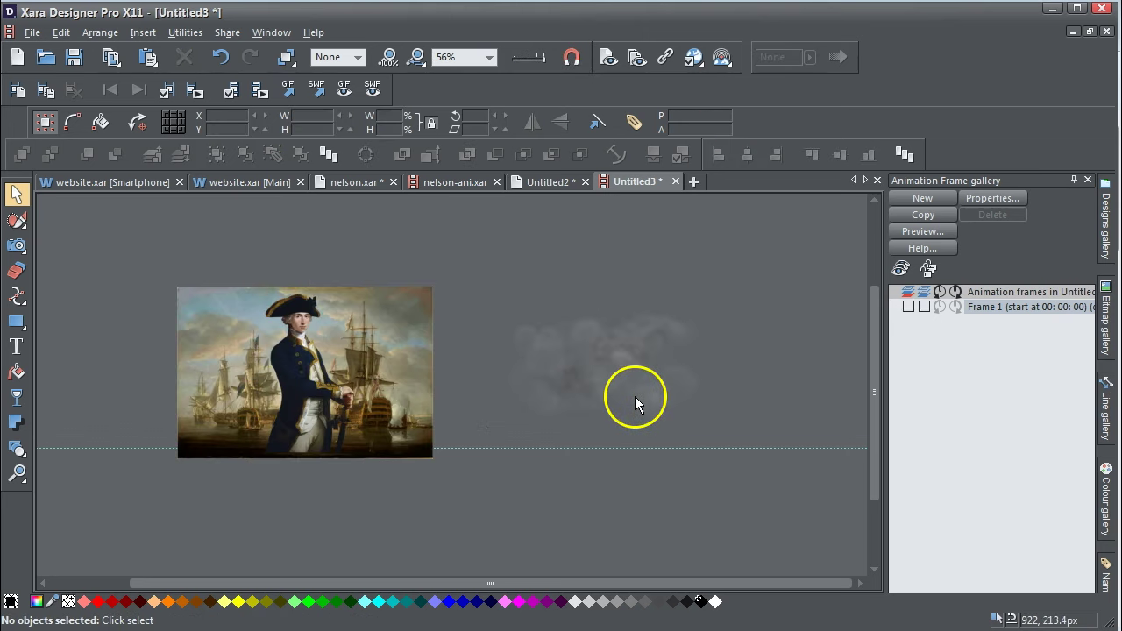
pyautogui.click(637, 394)
pyautogui.moveTo(639, 384); pyautogui.dragTo(554, 390)
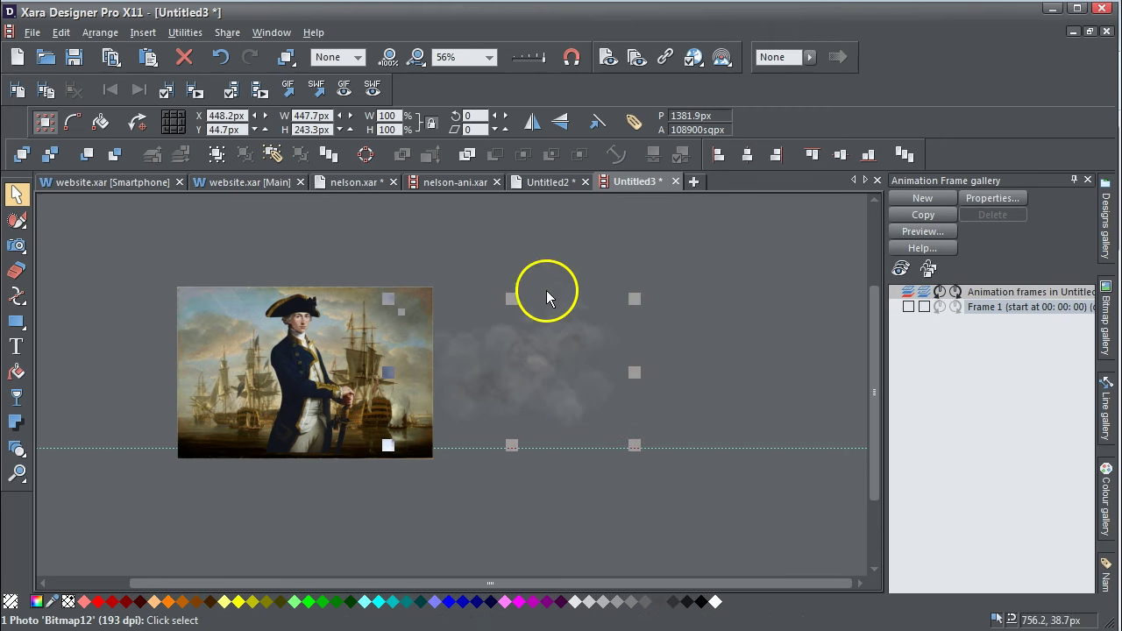
pyautogui.click(526, 230)
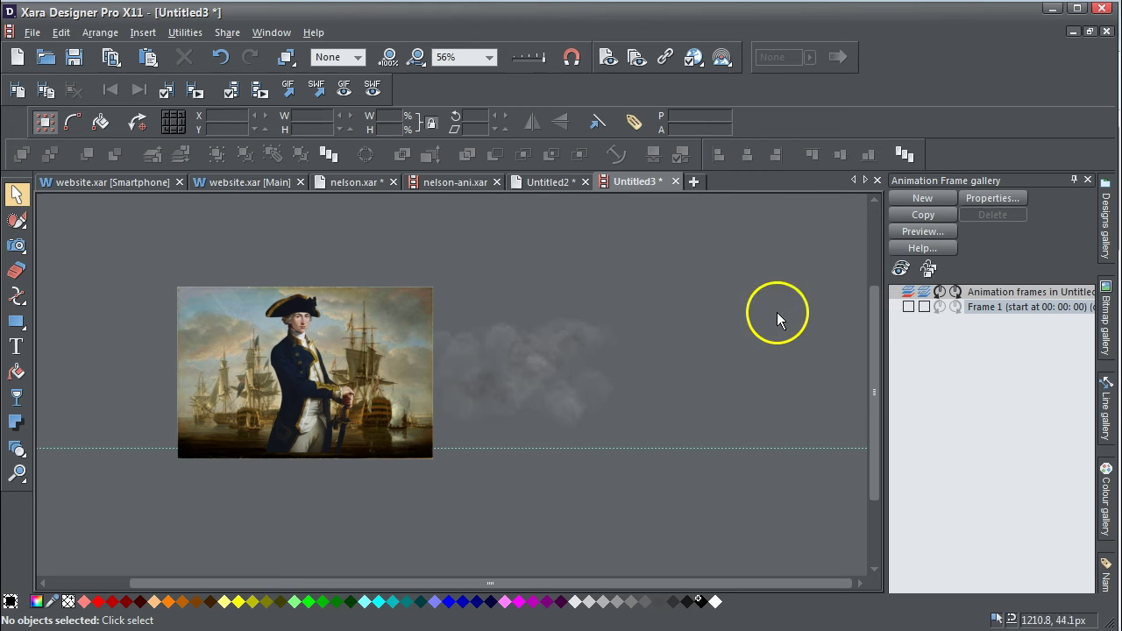
# Step: Dismiss the two file-opening error messages and preview the Nelson animation as SWF in the browser
pyautogui.click(370, 90)
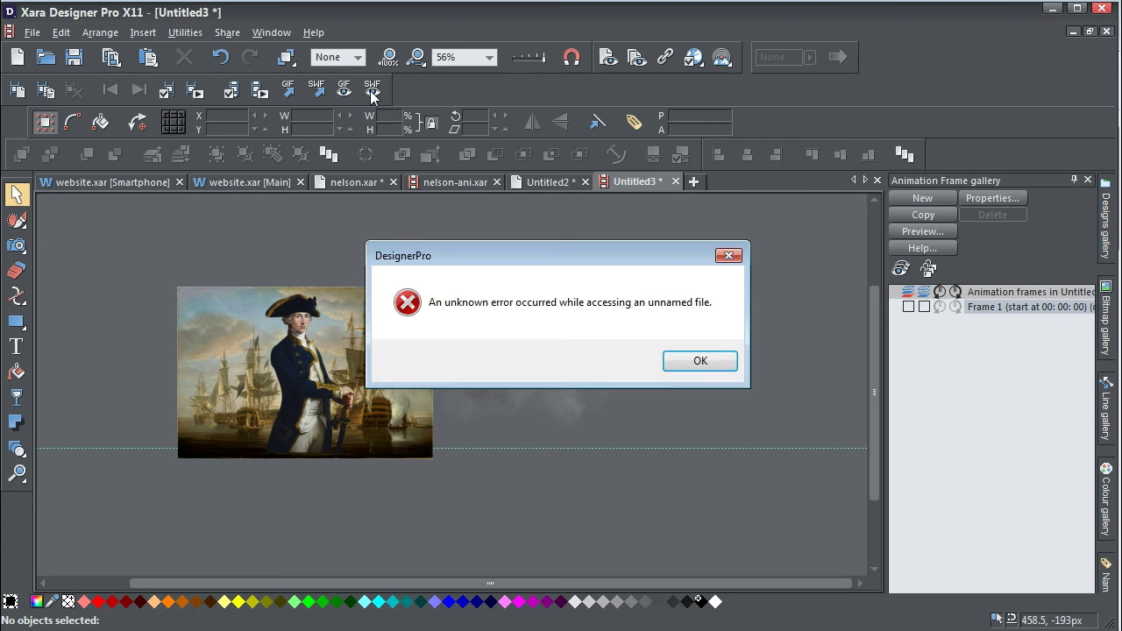
pyautogui.click(701, 362)
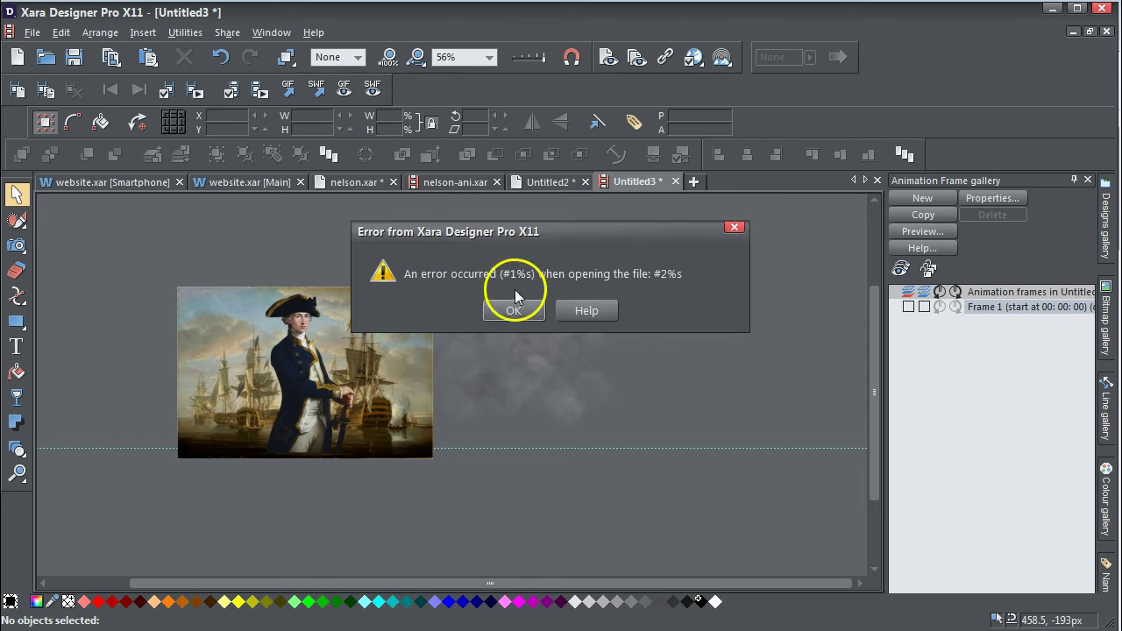
pyautogui.click(525, 313)
pyautogui.click(372, 90)
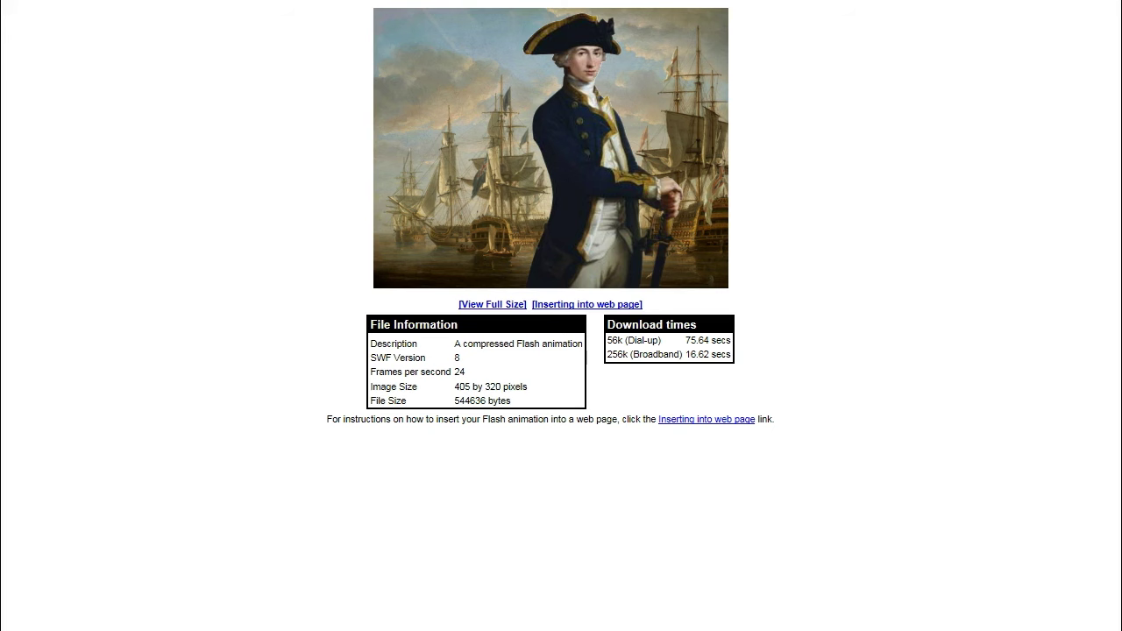
# Step: Close the 405×320, 24 fps Nelson SWF browser preview after reviewing it
pyautogui.hotkey('alt', 'F4')
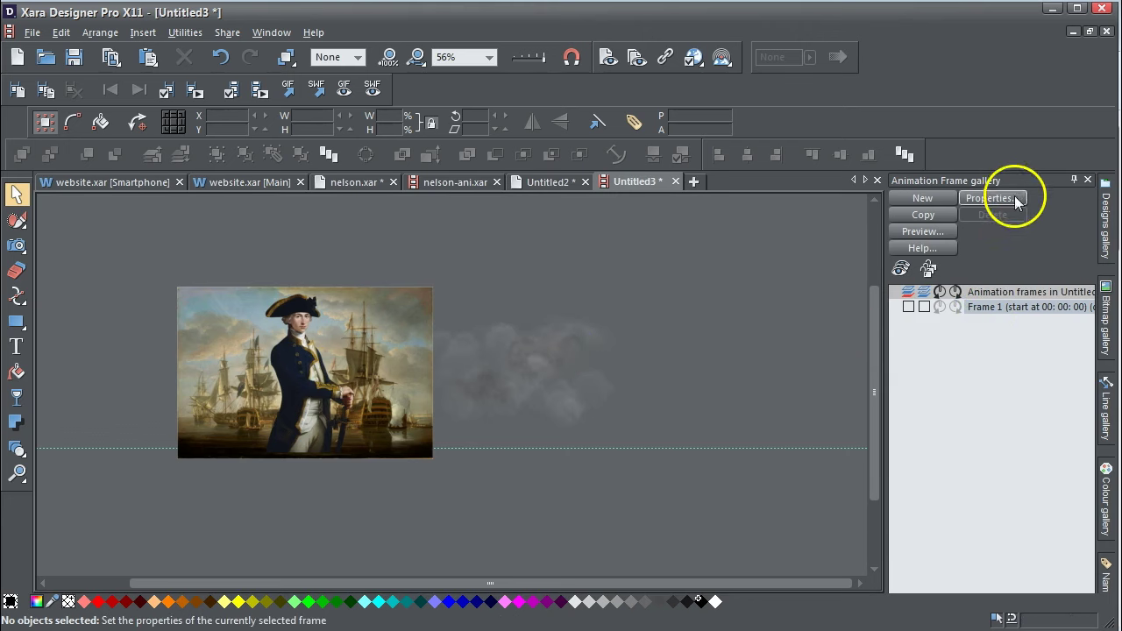
# Step: Duplicate the current frame as Frame 2 and drag the smoke image far to the left
pyautogui.click(932, 222)
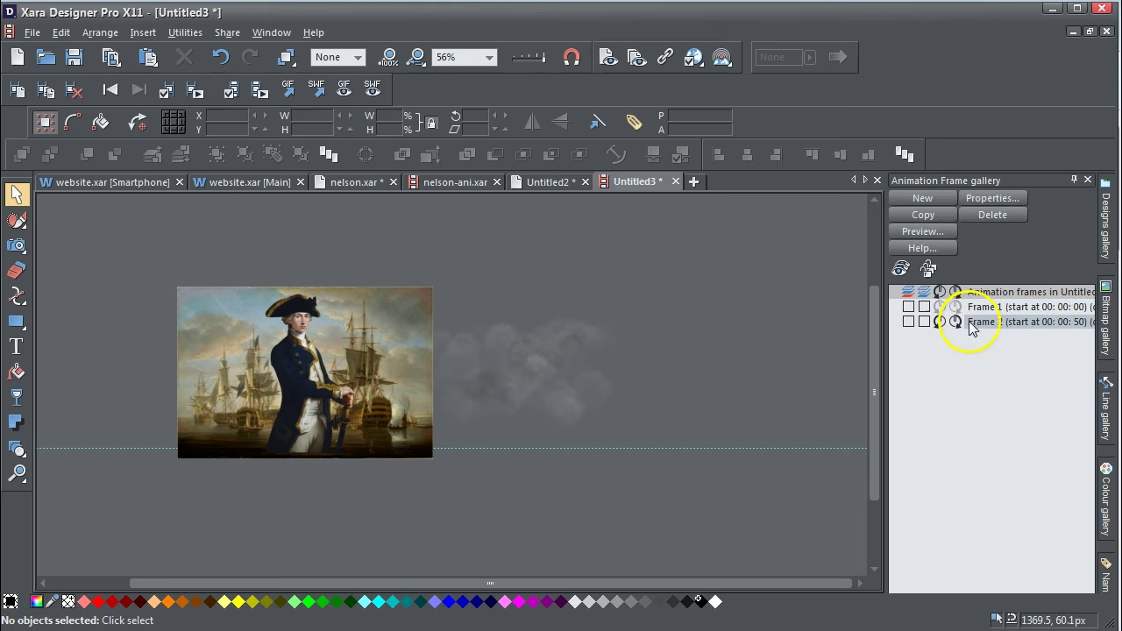
pyautogui.click(557, 386)
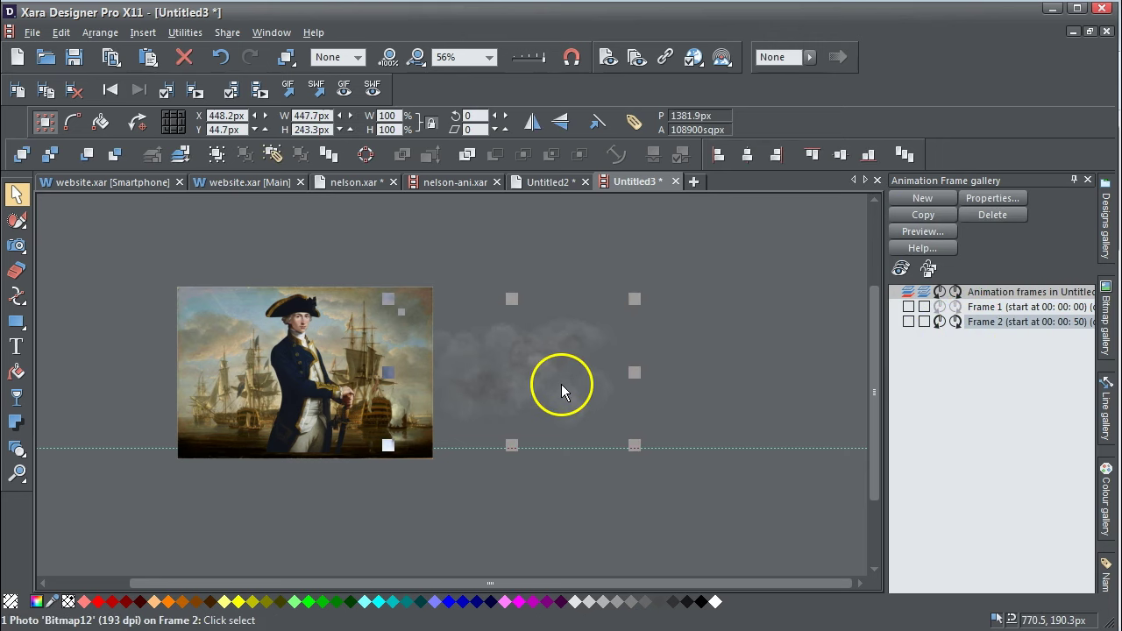
pyautogui.moveTo(562, 386); pyautogui.dragTo(164, 393)
pyautogui.click(658, 332)
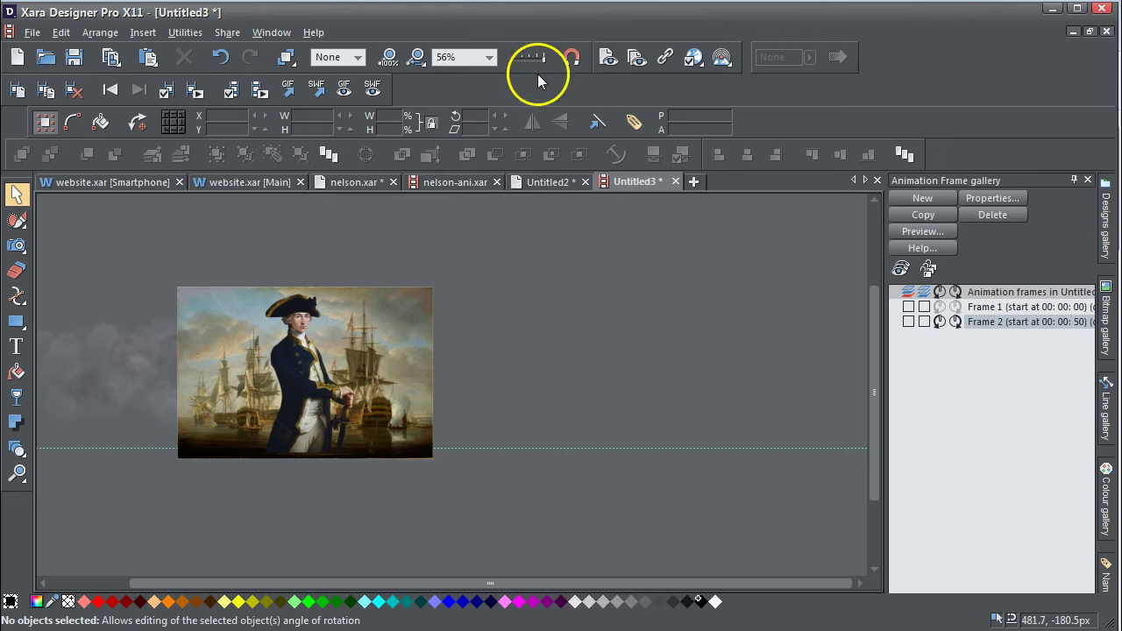
# Step: In outline view, move the Nelson painting left to X -106.8 px, then restore full quality
pyautogui.moveTo(538, 56); pyautogui.dragTo(464, 103)
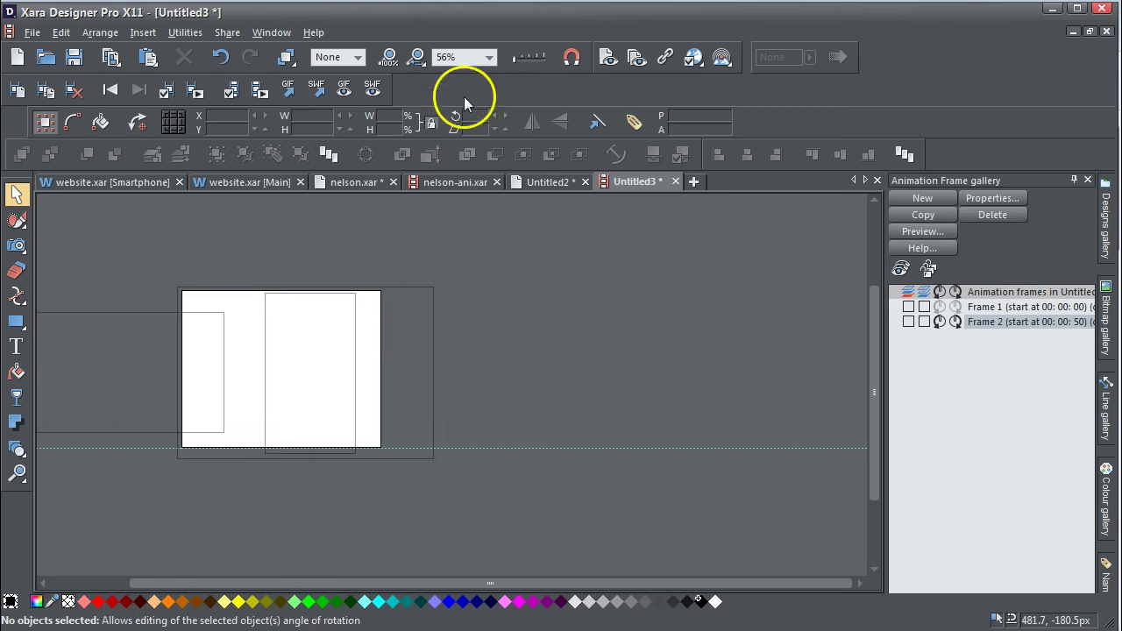
pyautogui.click(434, 364)
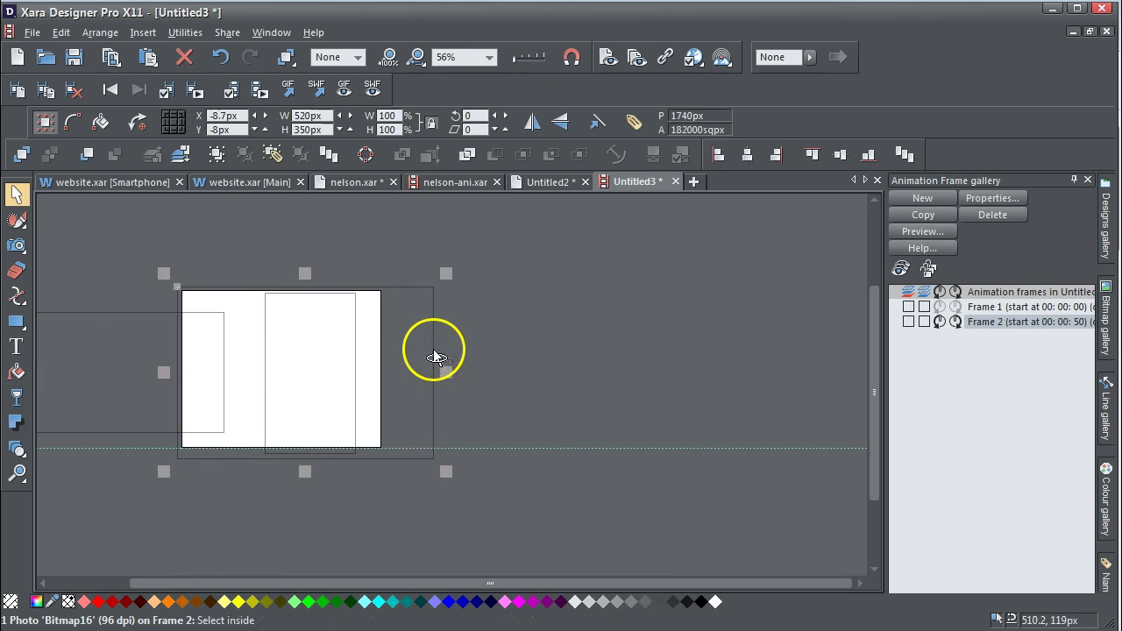
pyautogui.moveTo(434, 355); pyautogui.dragTo(387, 350)
pyautogui.moveTo(531, 55); pyautogui.dragTo(555, 55)
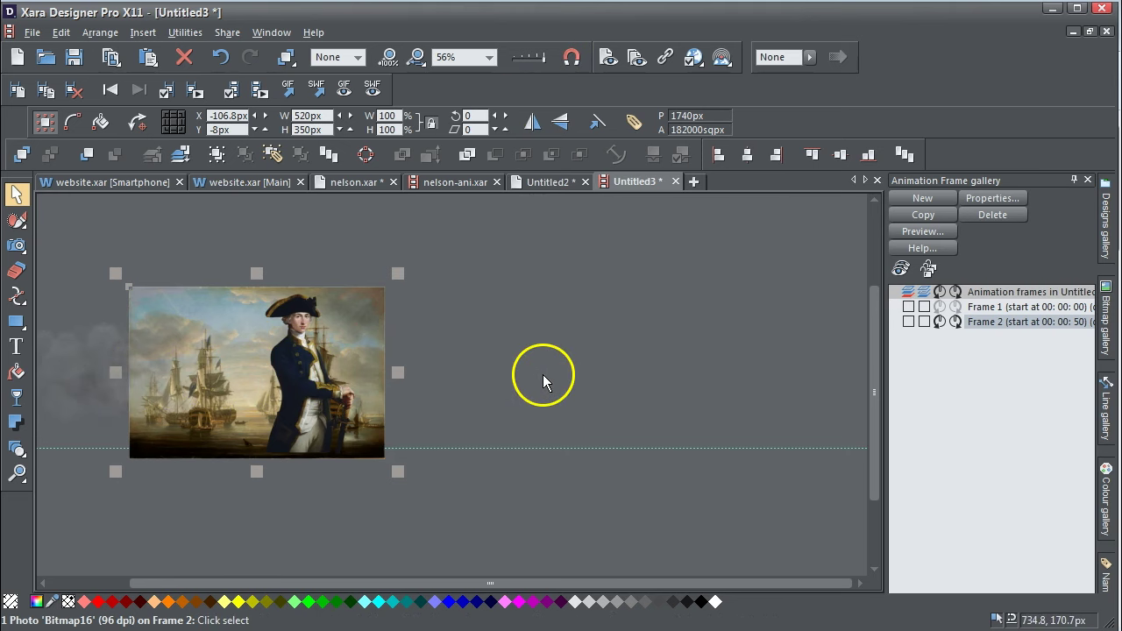
# Step: On Frame 1, move the Nelson photo left and shrink it to 137.2×242.6 px at X 47.5
pyautogui.click(668, 320)
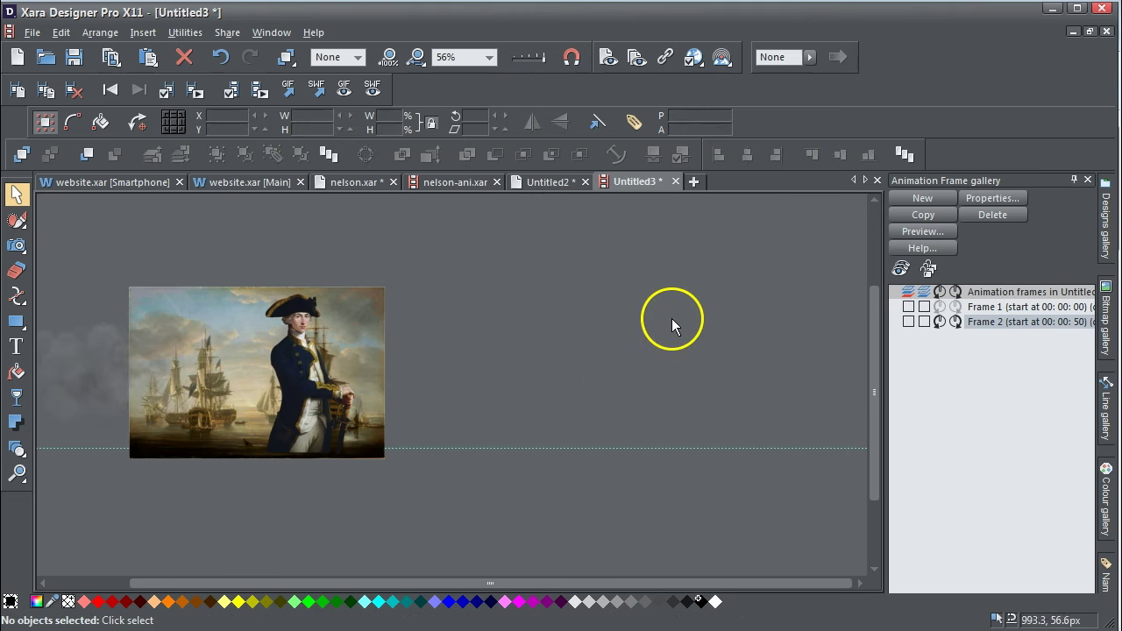
pyautogui.click(996, 308)
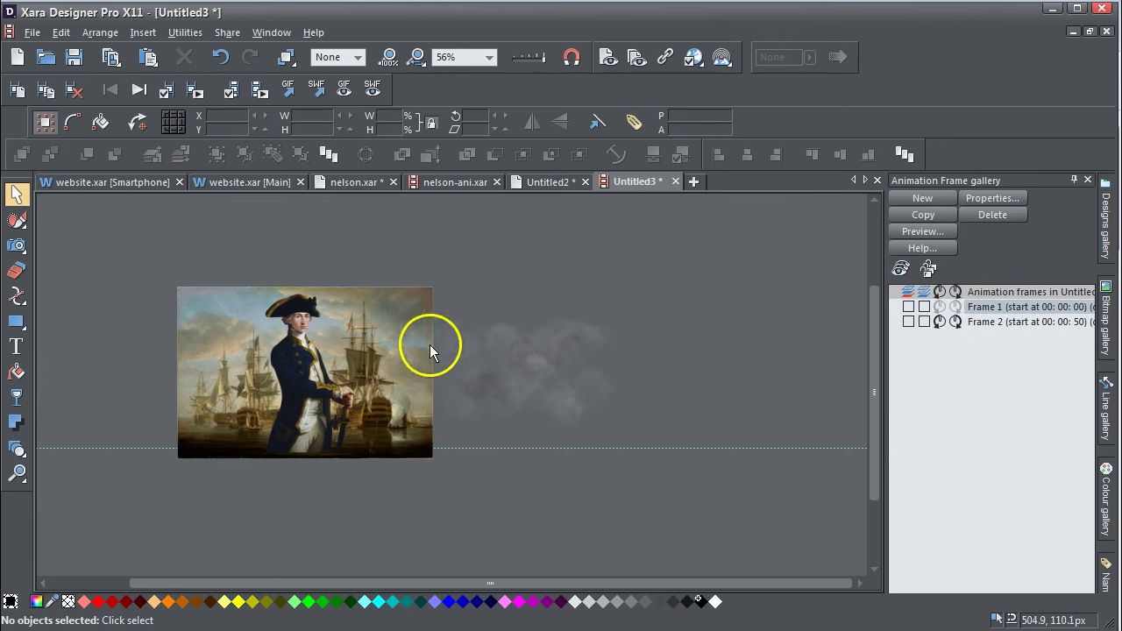
pyautogui.click(303, 373)
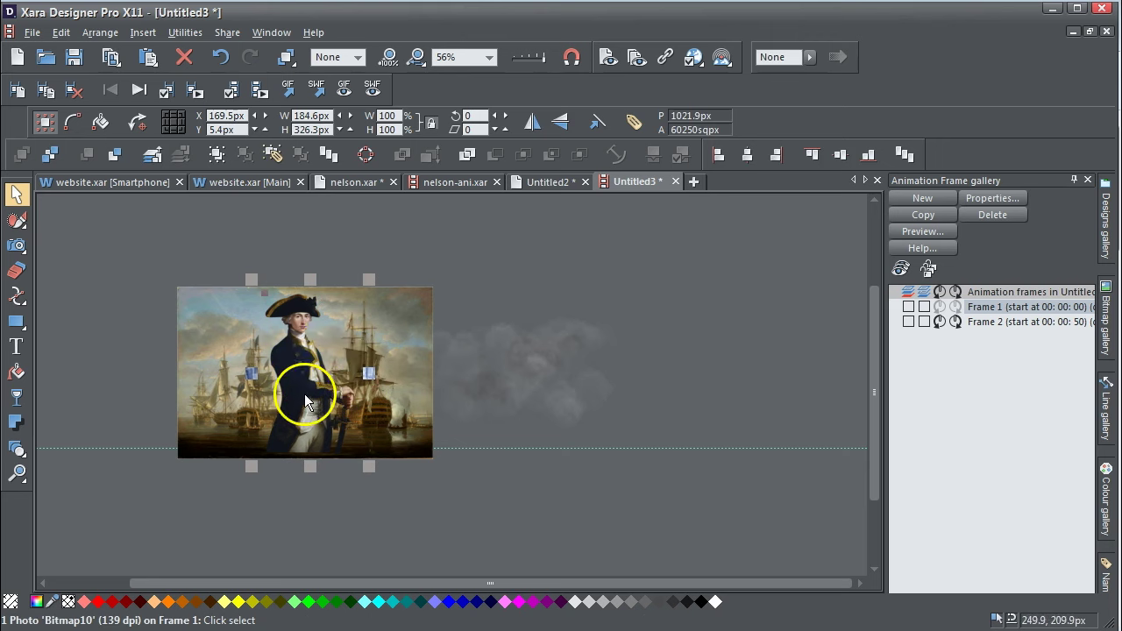
pyautogui.moveTo(303, 397); pyautogui.dragTo(243, 399)
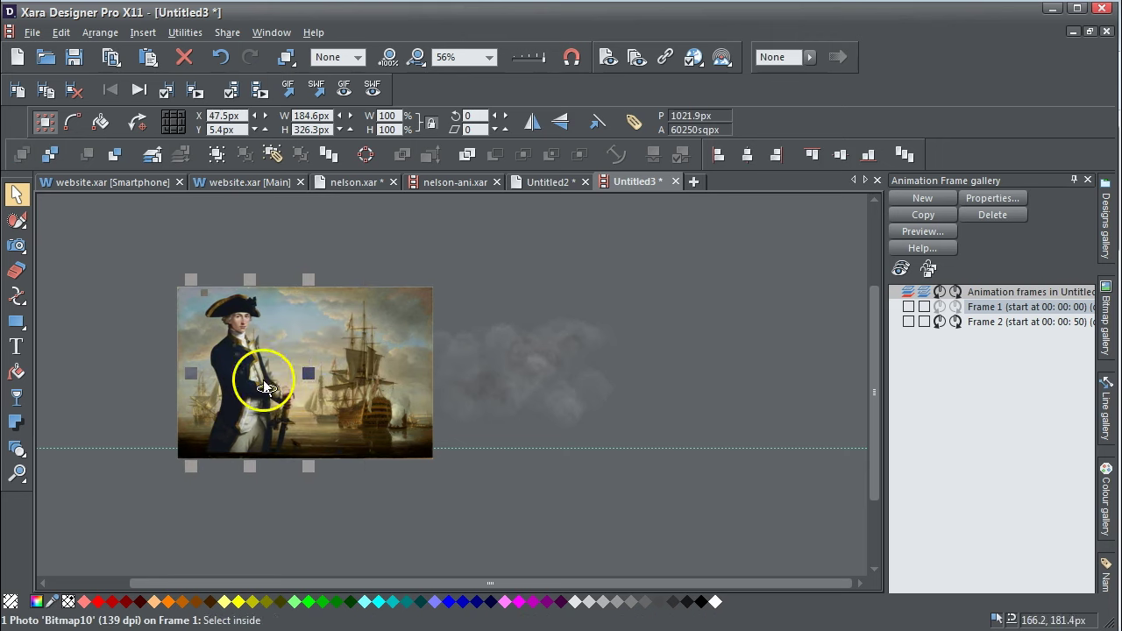
pyautogui.moveTo(308, 279); pyautogui.dragTo(274, 322)
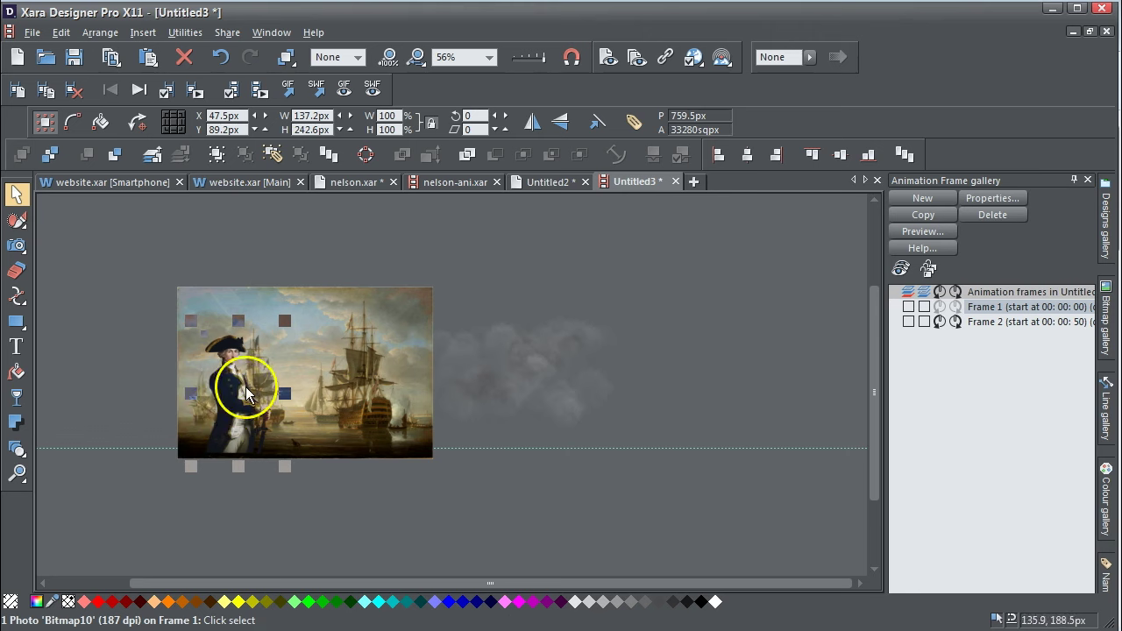
pyautogui.click(523, 276)
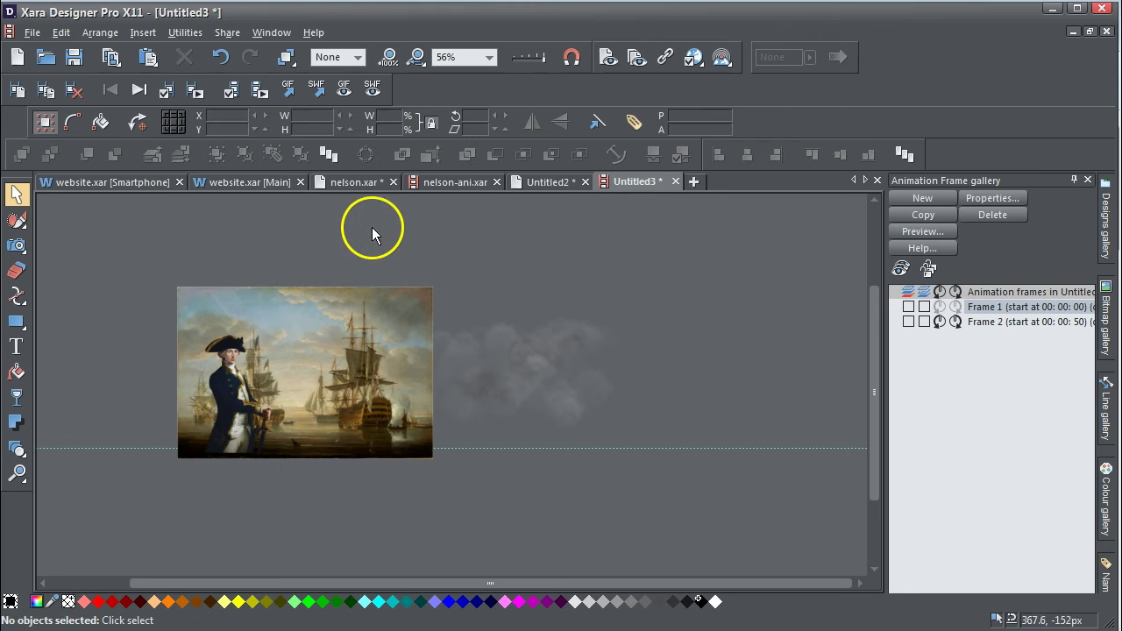
# Step: Set 'Display each frame for' to 8 seconds in the animation loop and speed properties
pyautogui.click(375, 91)
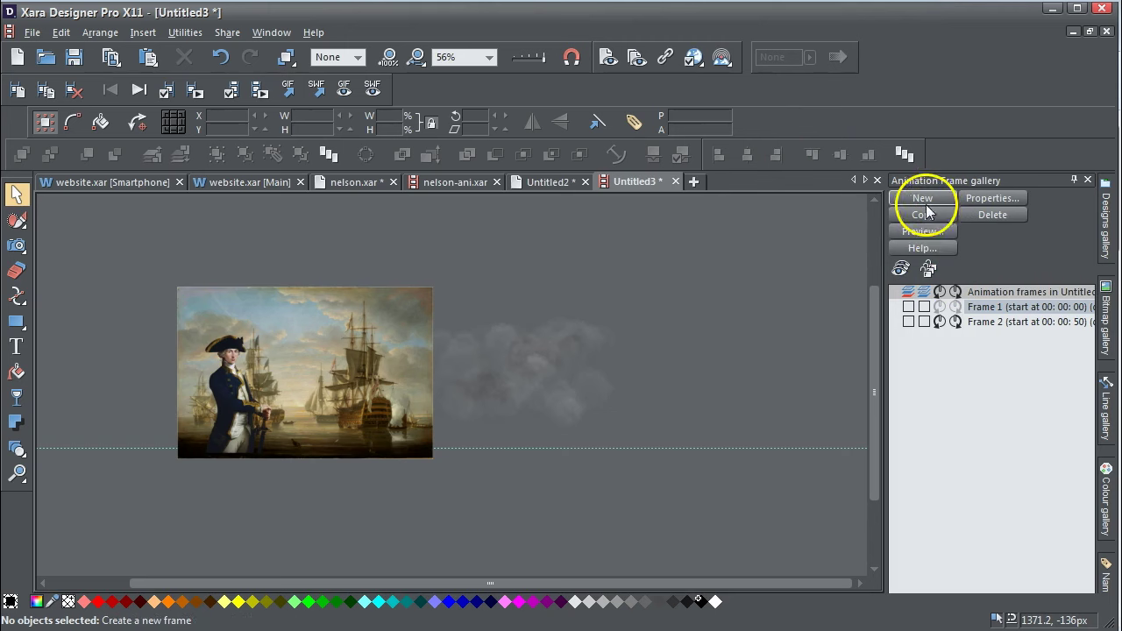
pyautogui.click(974, 199)
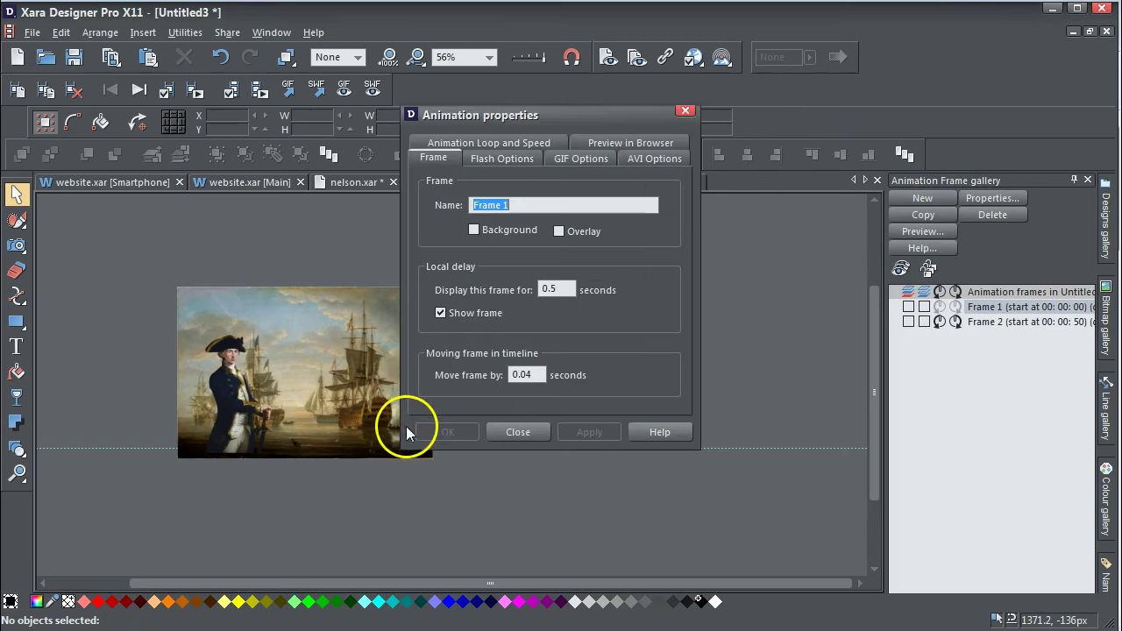
pyautogui.click(495, 147)
pyautogui.doubleClick(561, 238)
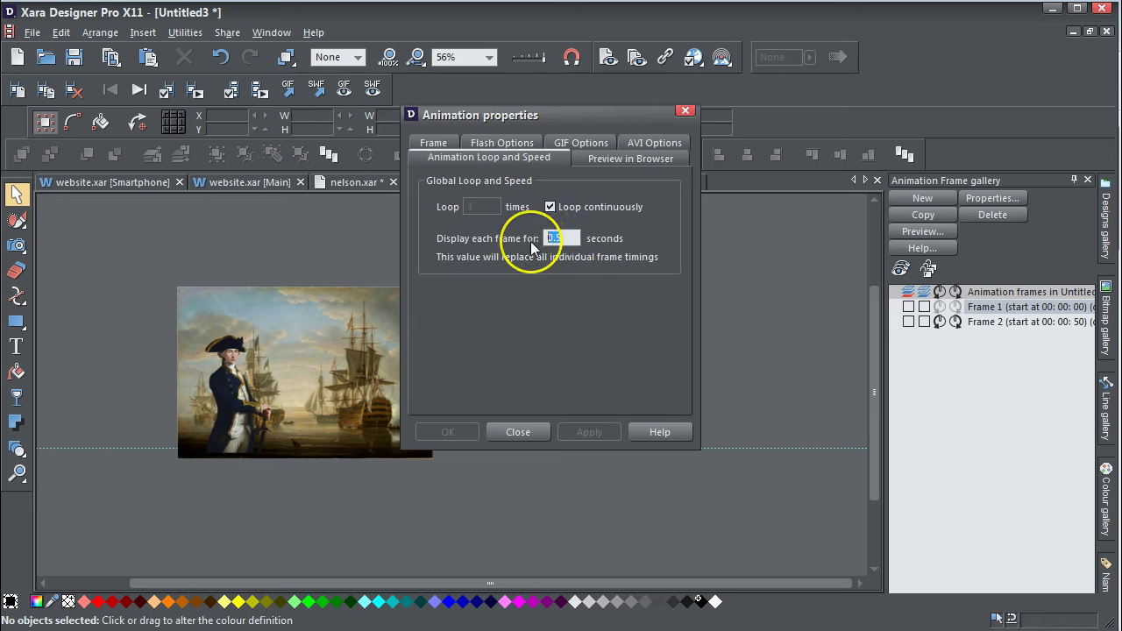
pyautogui.write('8')
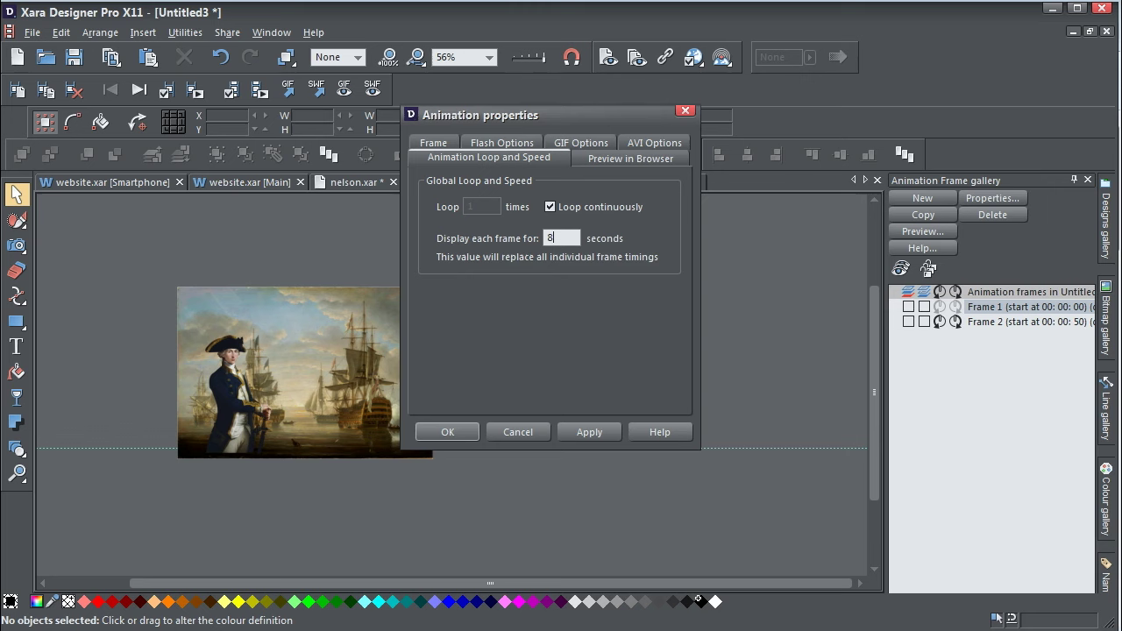
pyautogui.click(588, 436)
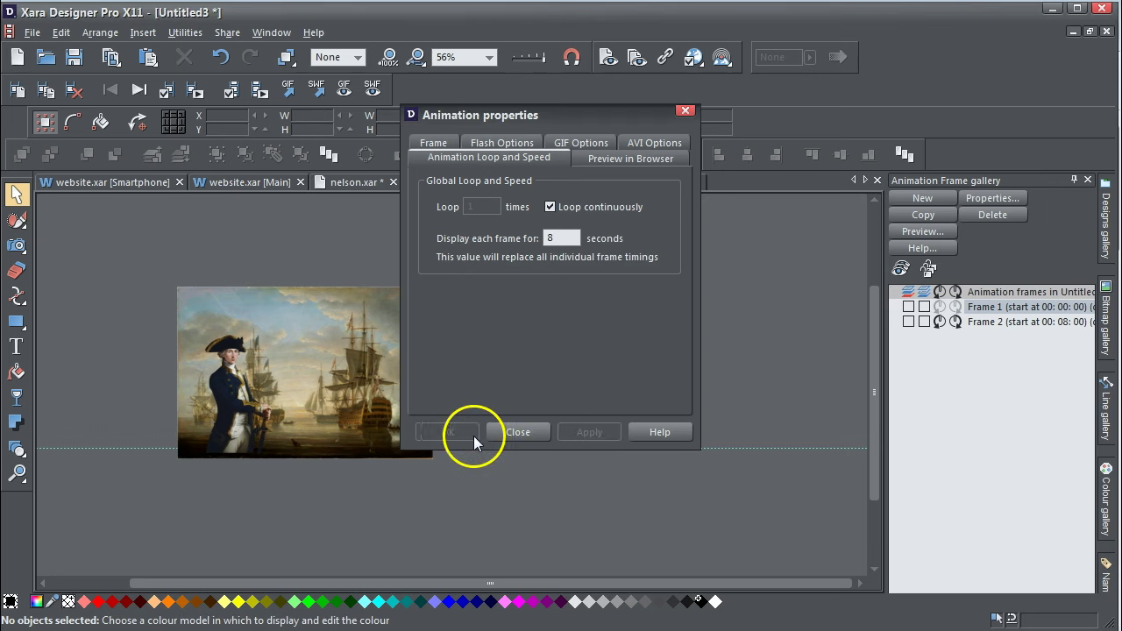
pyautogui.click(479, 429)
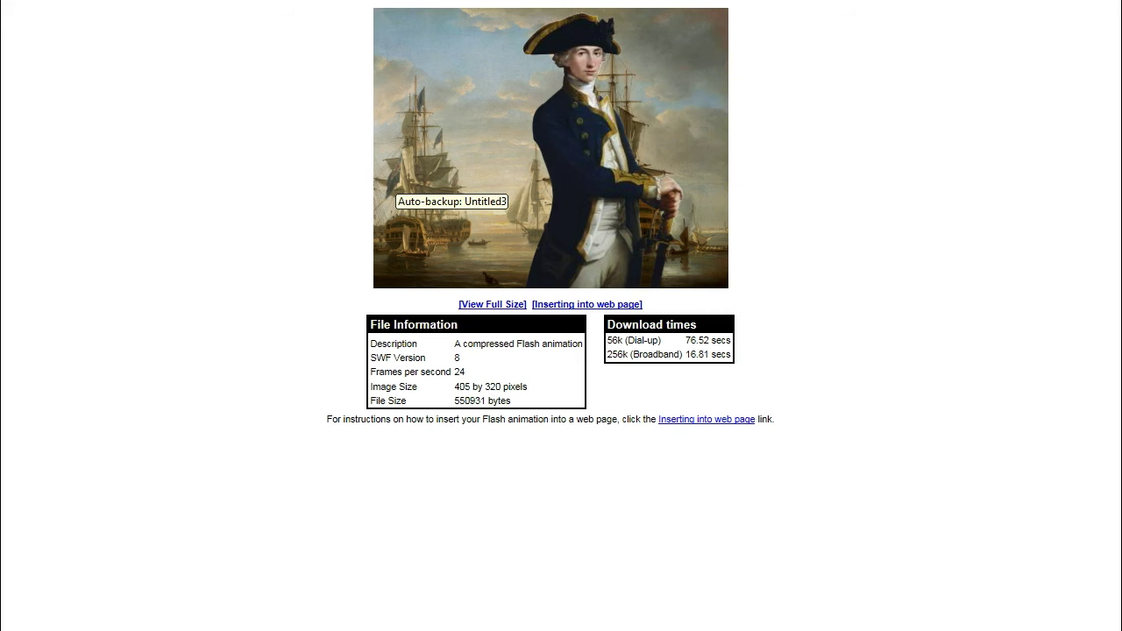
# Step: Close the slowed-down Flash preview after watching it play
pyautogui.hotkey('alt', 'F4')
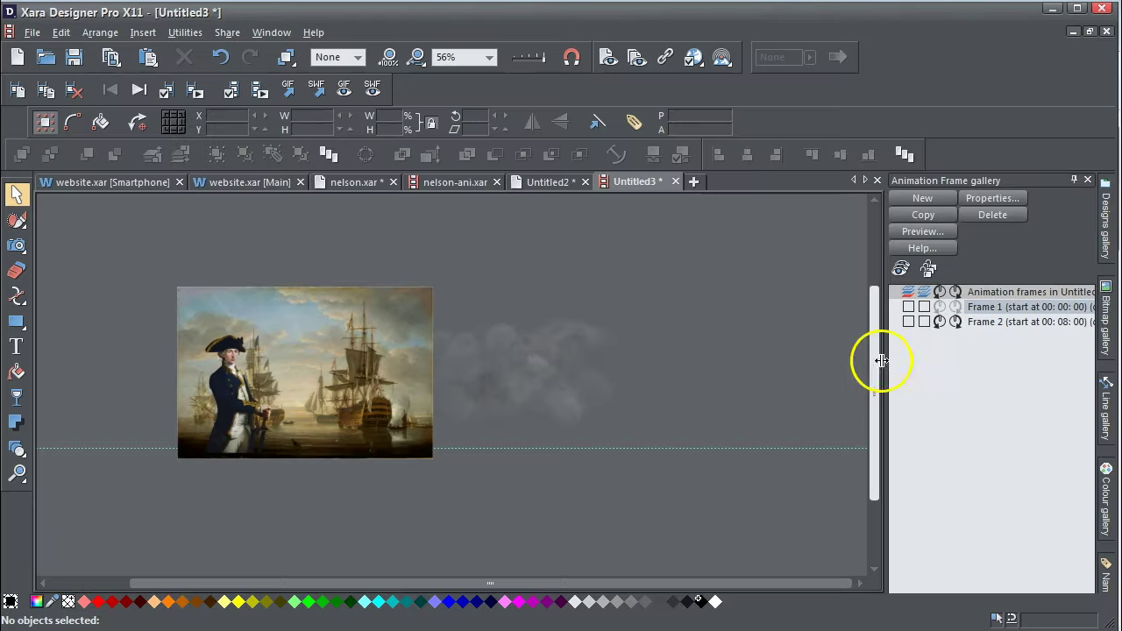
# Step: Shift the Nelson photo on Frame 2 further left and preview the updated SWF
pyautogui.click(986, 322)
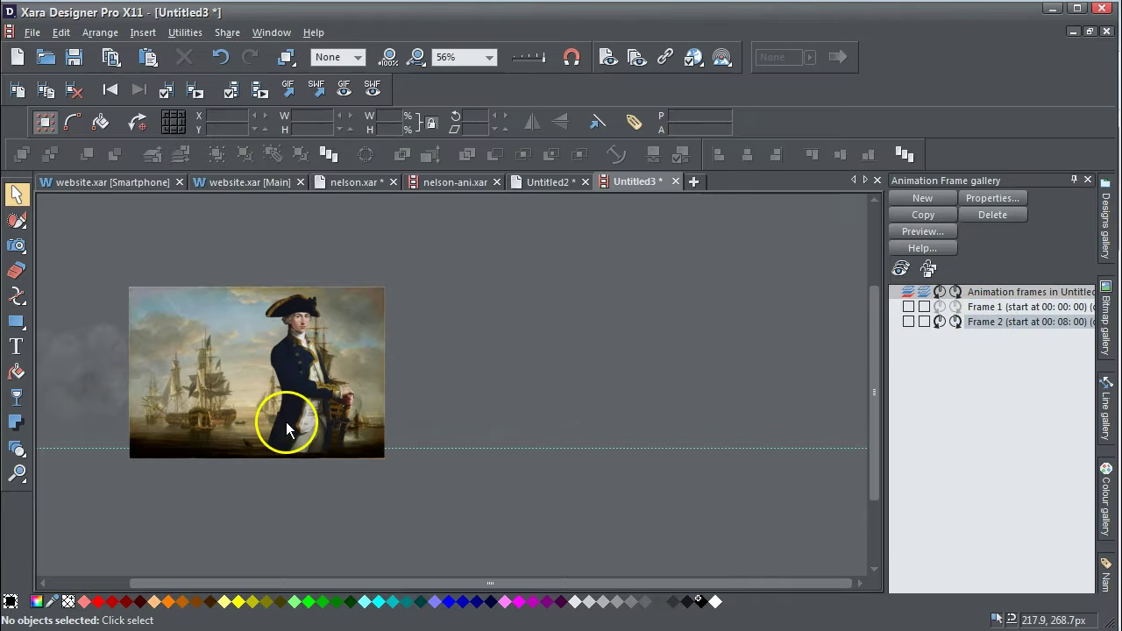
pyautogui.moveTo(296, 414); pyautogui.dragTo(239, 416)
pyautogui.click(372, 89)
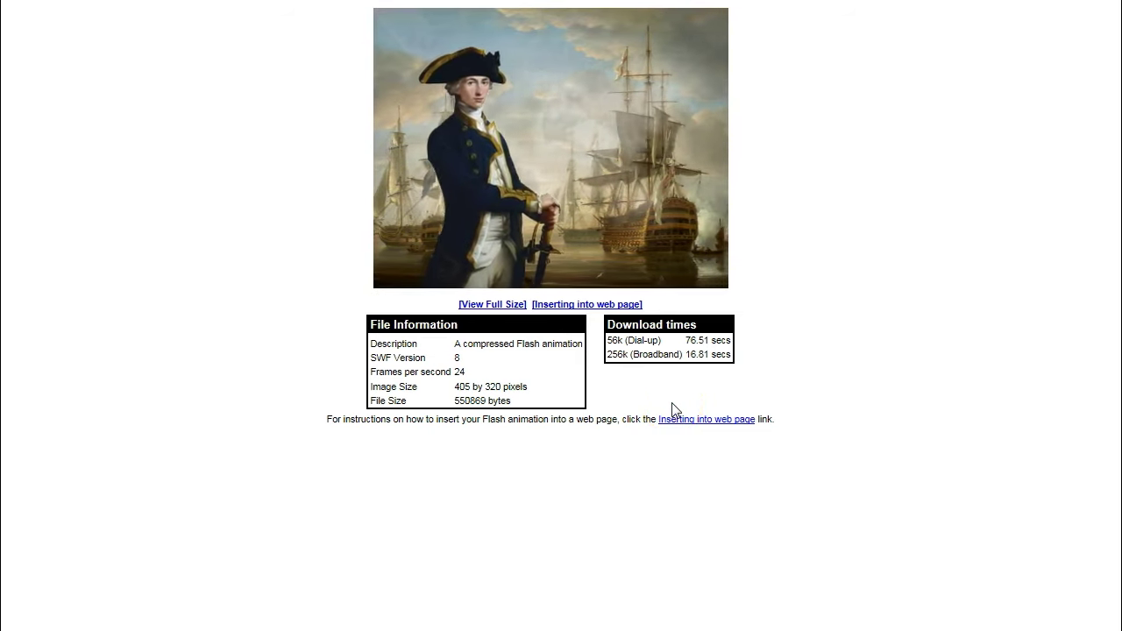
# Step: Watch the painting pan across in the browser preview, then close it
pyautogui.click(688, 406)
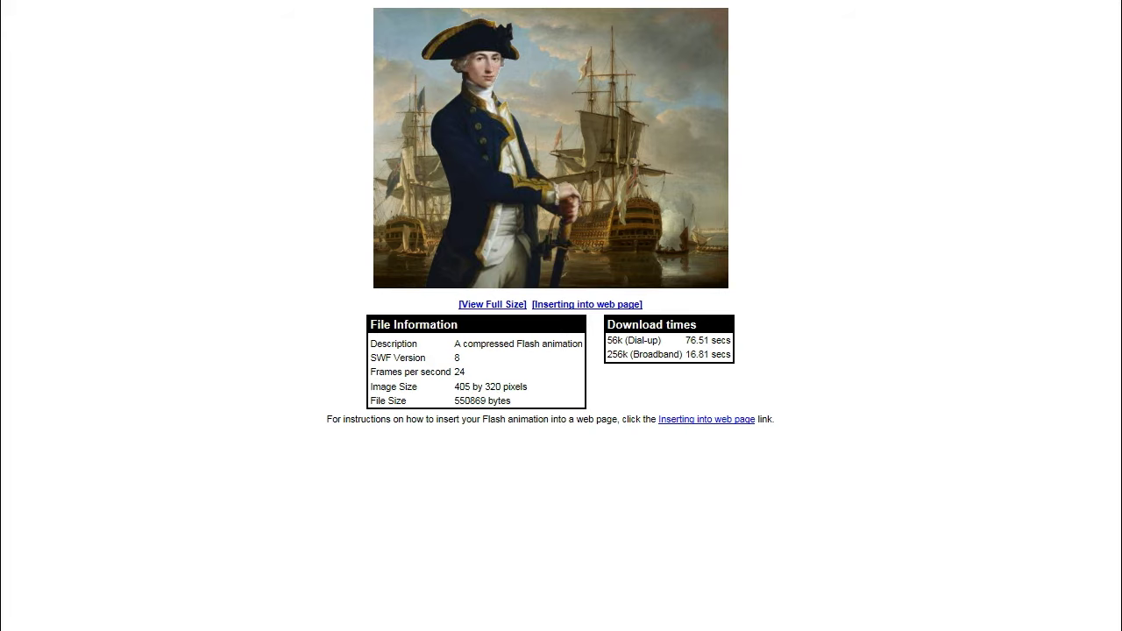
pyautogui.hotkey('alt', 'F4')
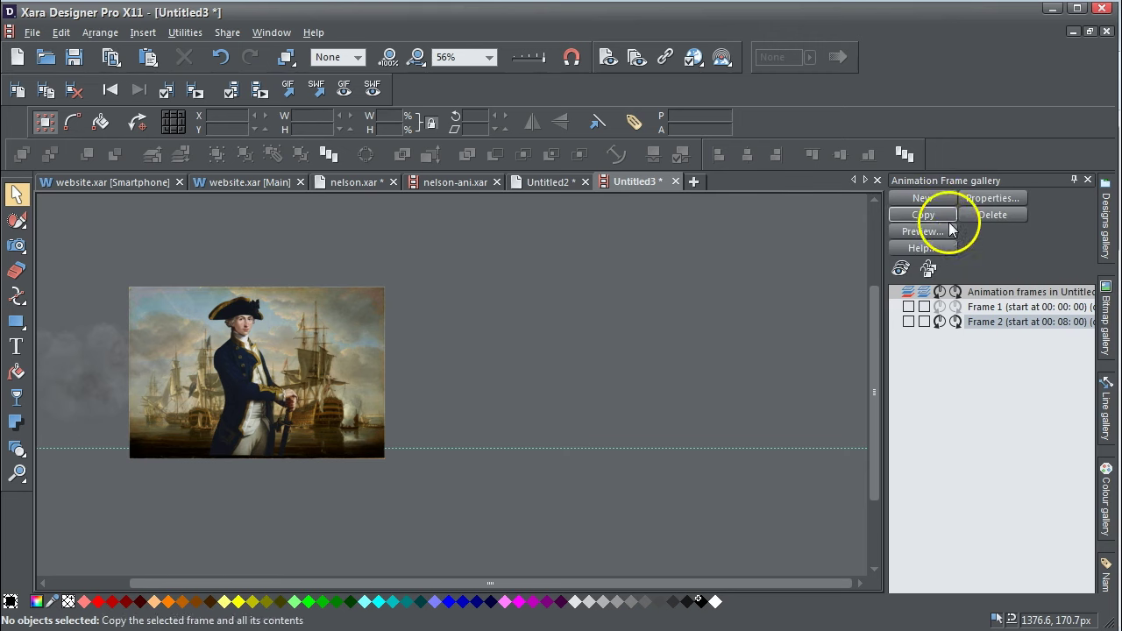
# Step: Rename Frame 2 to 'Frame 2;stop' in its animation properties
pyautogui.click(985, 202)
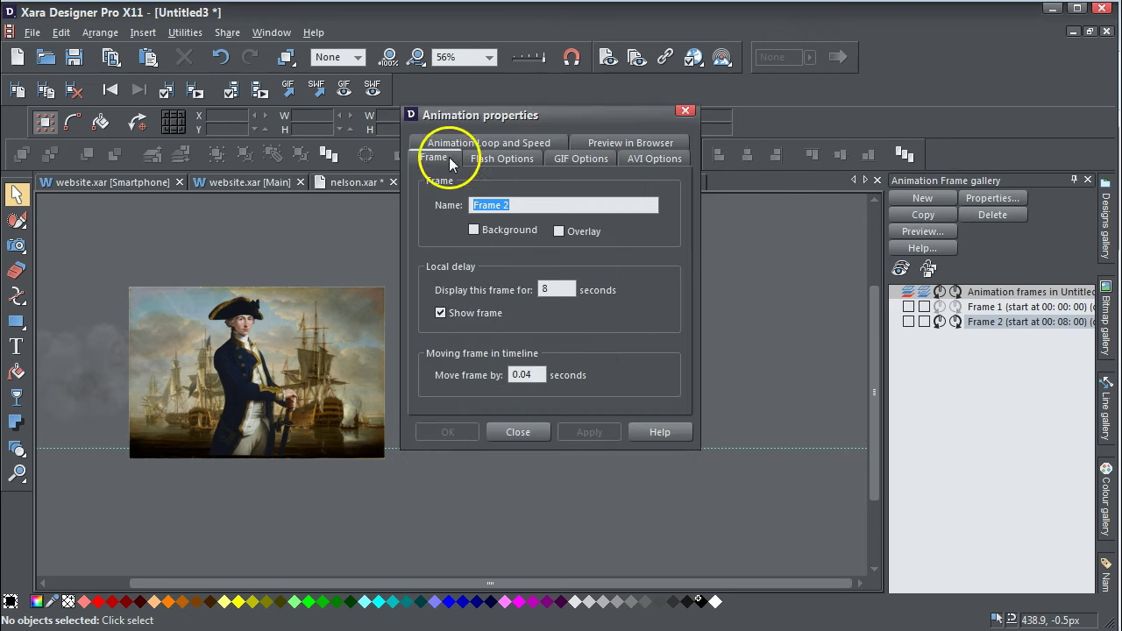
pyautogui.click(518, 204)
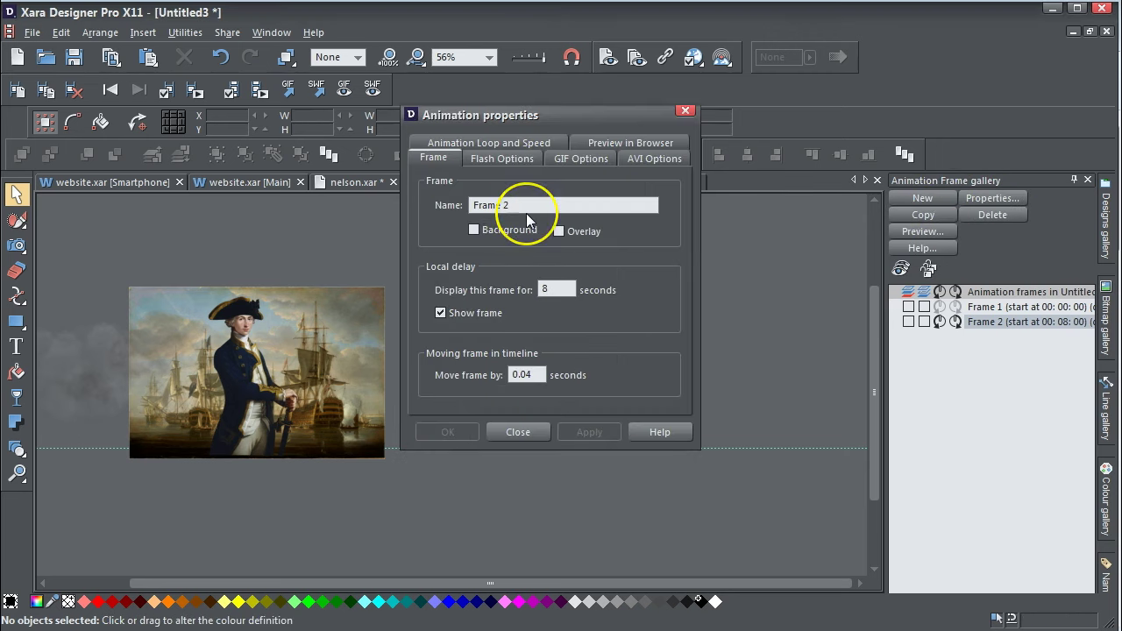
pyautogui.write(';stop')
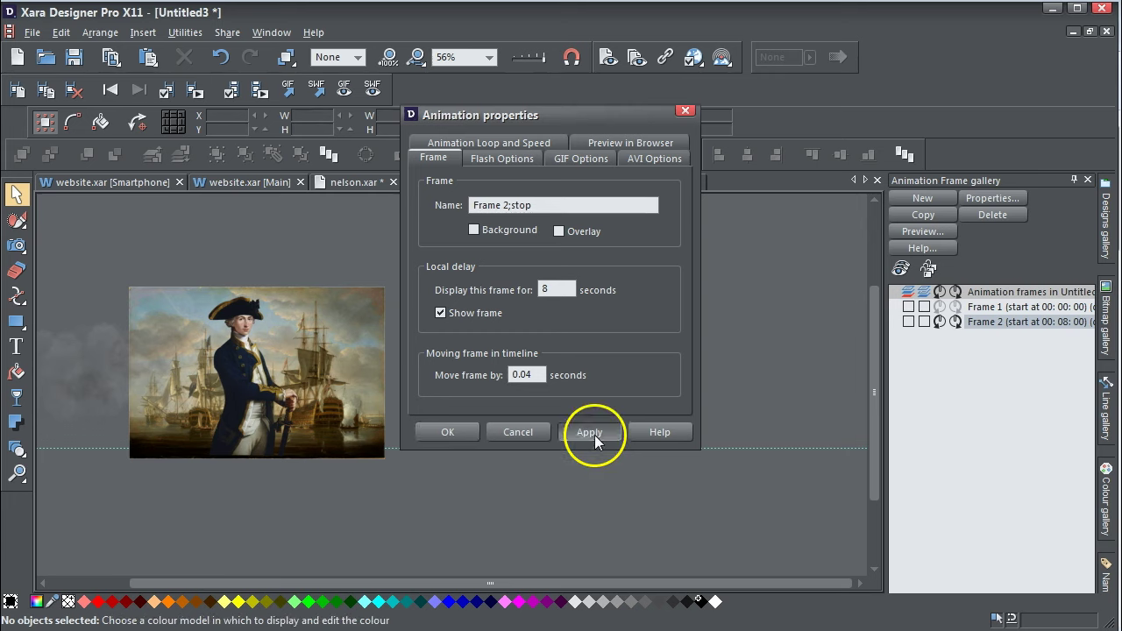
pyautogui.click(591, 433)
pyautogui.click(506, 433)
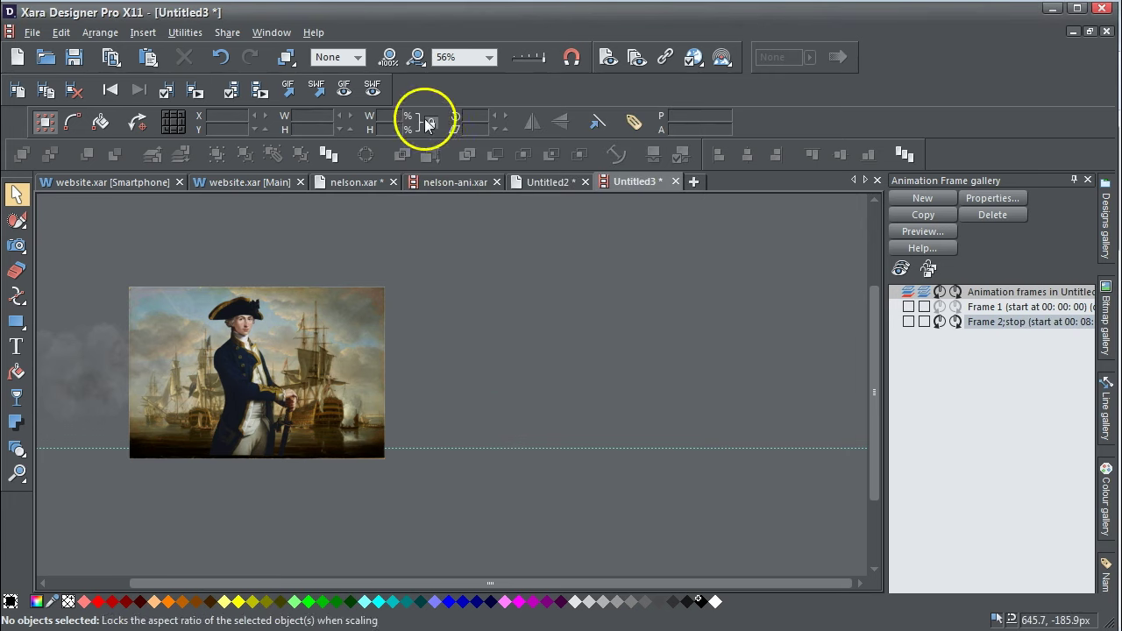
# Step: Preview the 405×320 px, 550876-byte Nelson SWF in the web browser
pyautogui.click(372, 91)
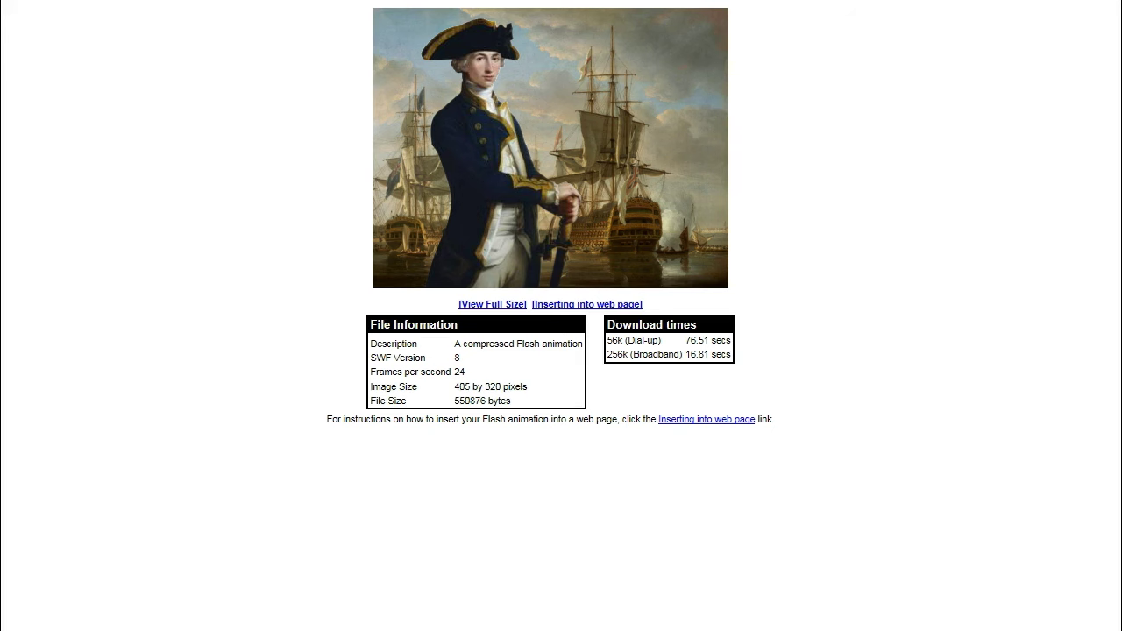
# Step: Close the preview and copy the REPLAY button group from nelson-ani.xar's final stop frame
pyautogui.hotkey('alt', 'F4')
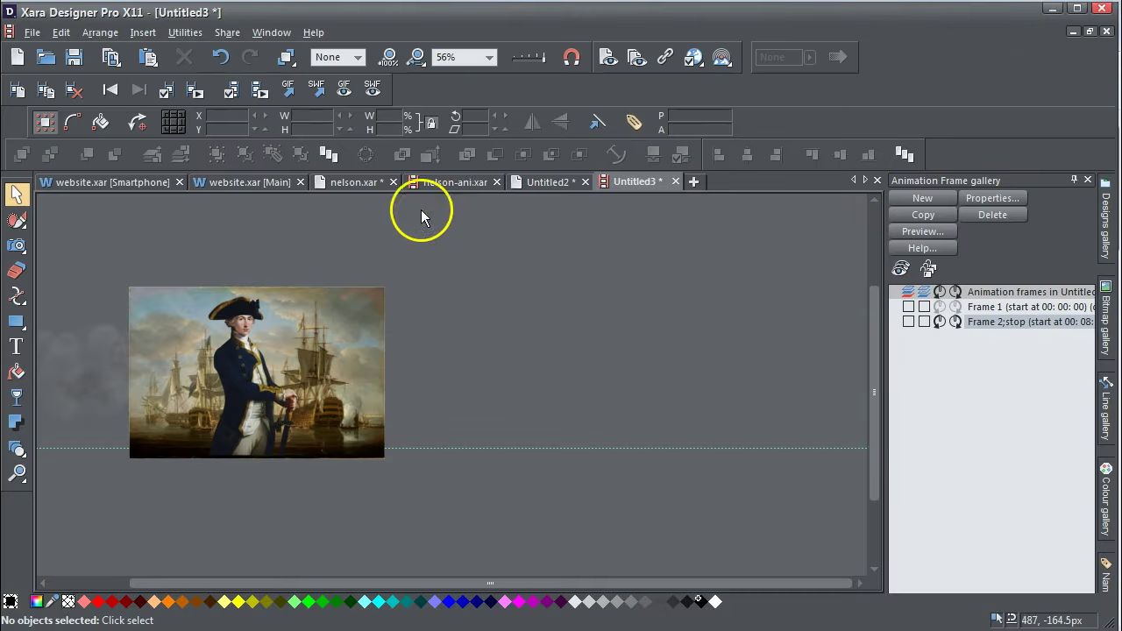
pyautogui.click(459, 183)
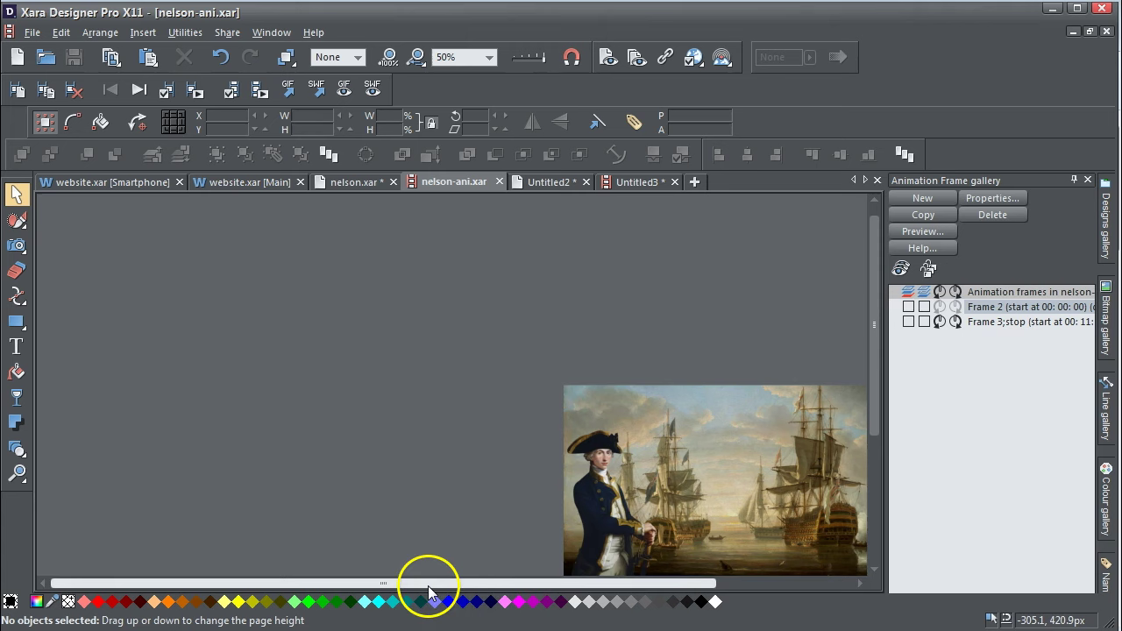
pyautogui.moveTo(431, 584); pyautogui.dragTo(554, 586)
pyautogui.click(1008, 323)
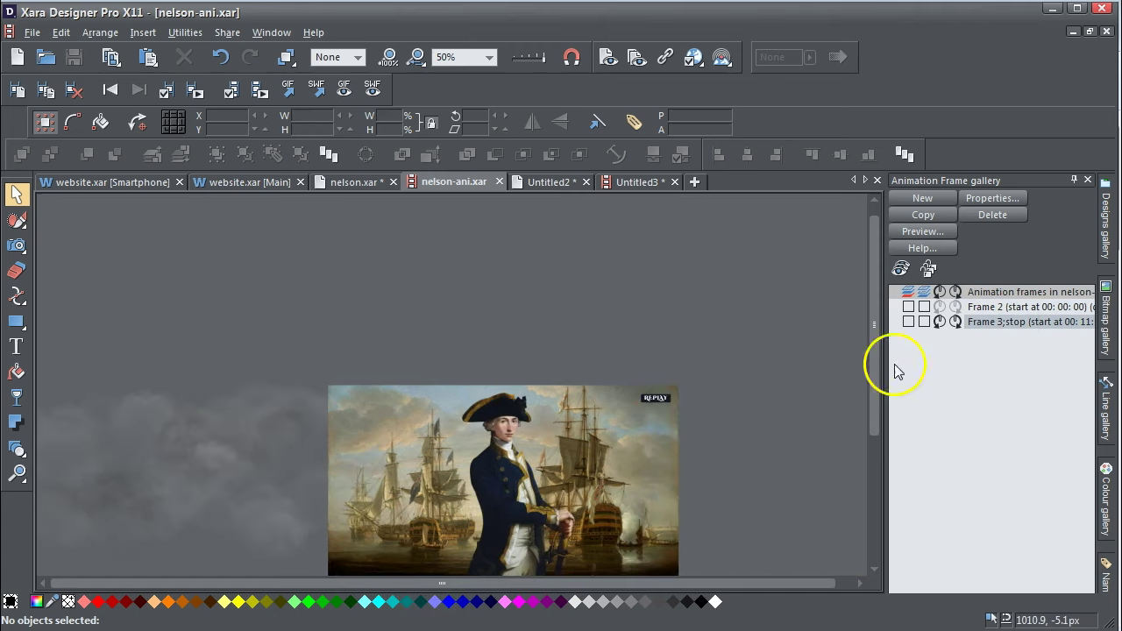
pyautogui.click(654, 399)
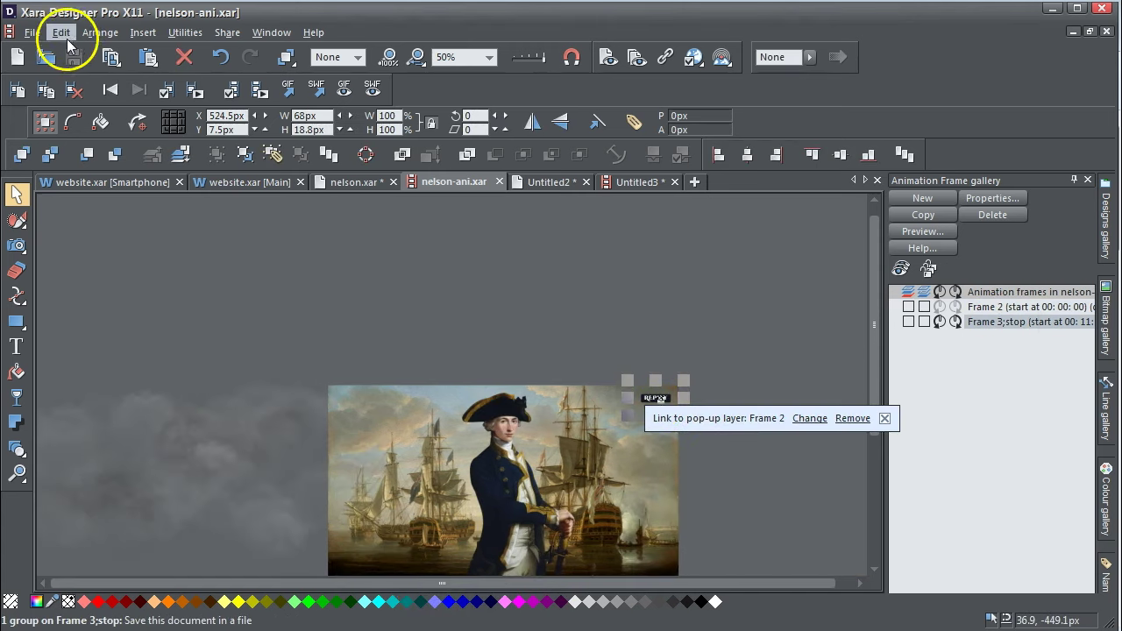
pyautogui.click(62, 33)
pyautogui.click(76, 94)
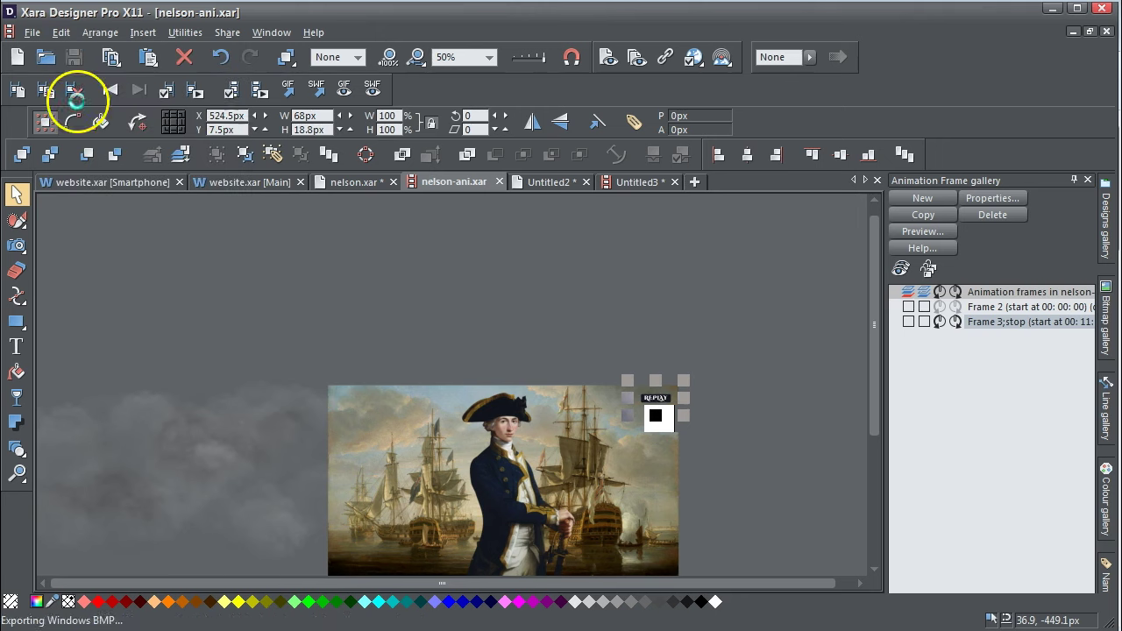
# Step: Paste the REPLAY button into Untitled3 and move it to the picture's top-right corner
pyautogui.click(618, 183)
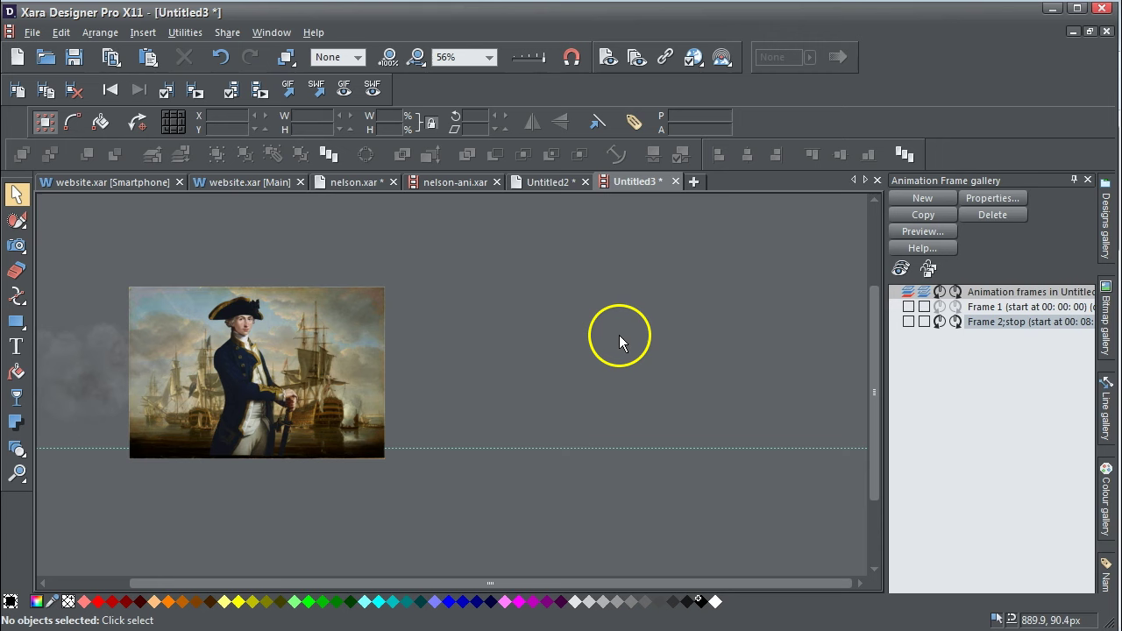
pyautogui.hotkey('ctrl', 'v')
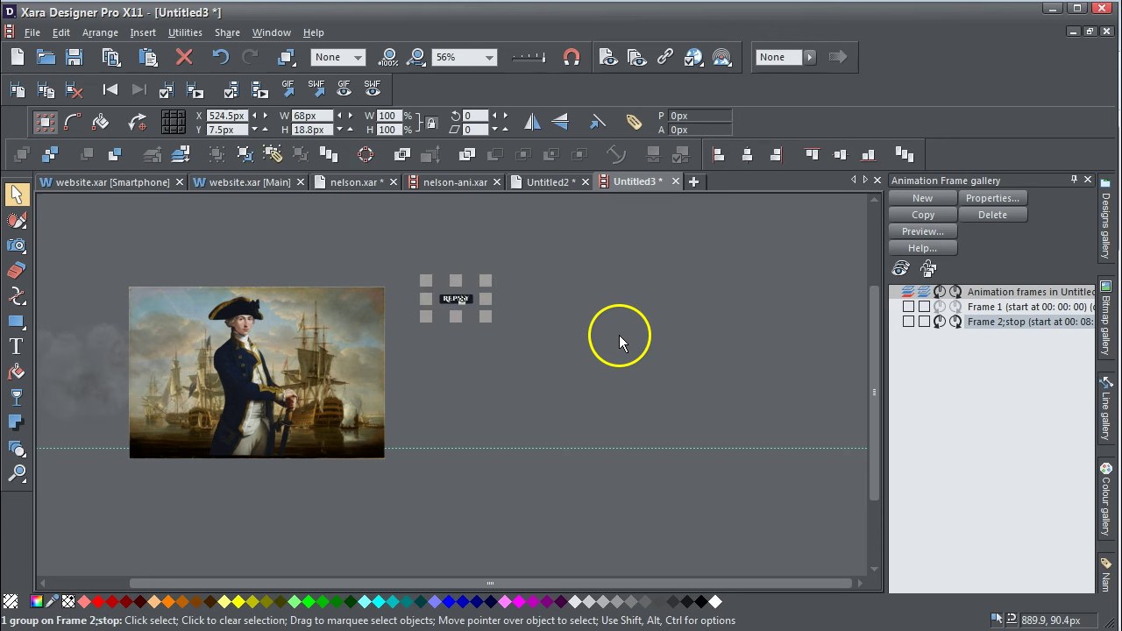
pyautogui.moveTo(713, 275); pyautogui.dragTo(619, 282)
# Step: Zoom in on the REPLAY button, select its group and open the Web link dialog
pyautogui.click(17, 473)
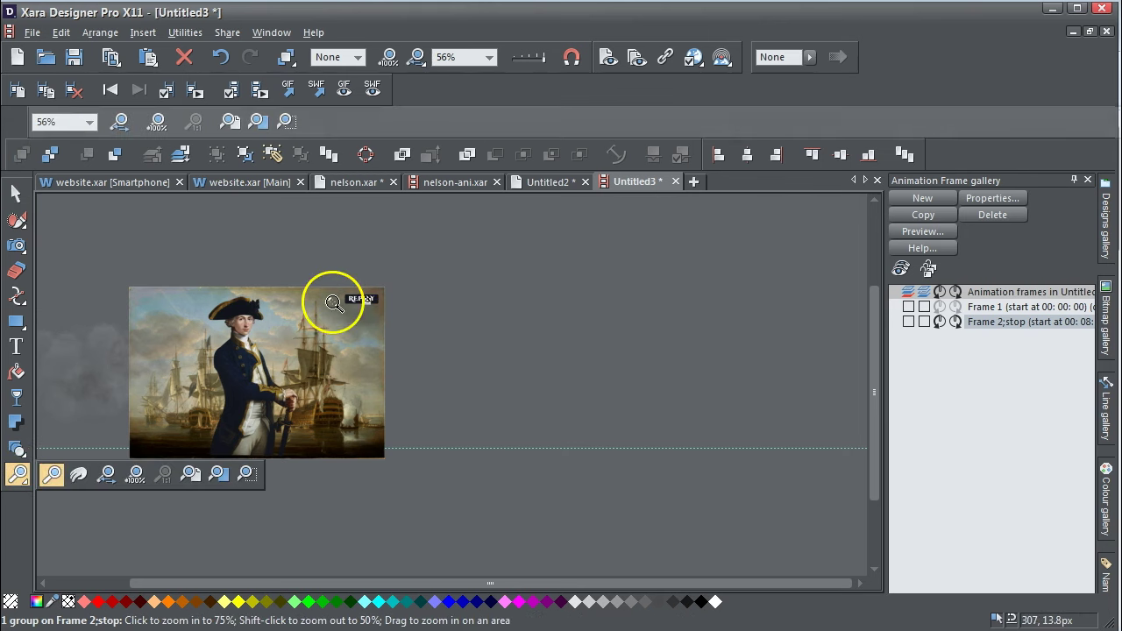
pyautogui.moveTo(345, 296); pyautogui.dragTo(412, 333)
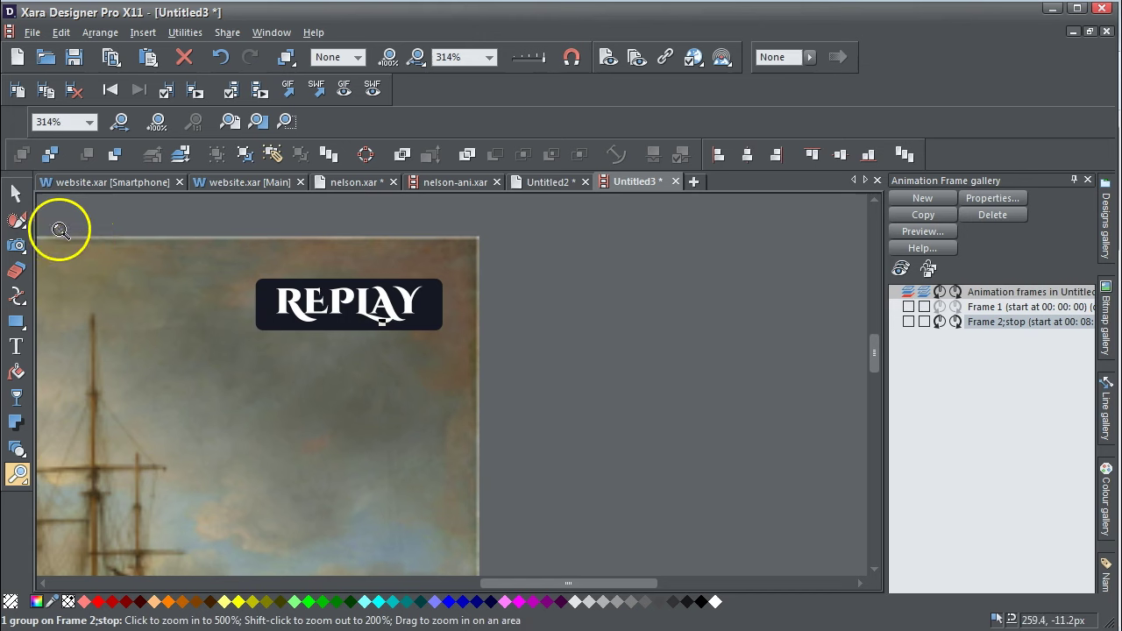
pyautogui.click(17, 192)
pyautogui.click(644, 290)
pyautogui.click(408, 313)
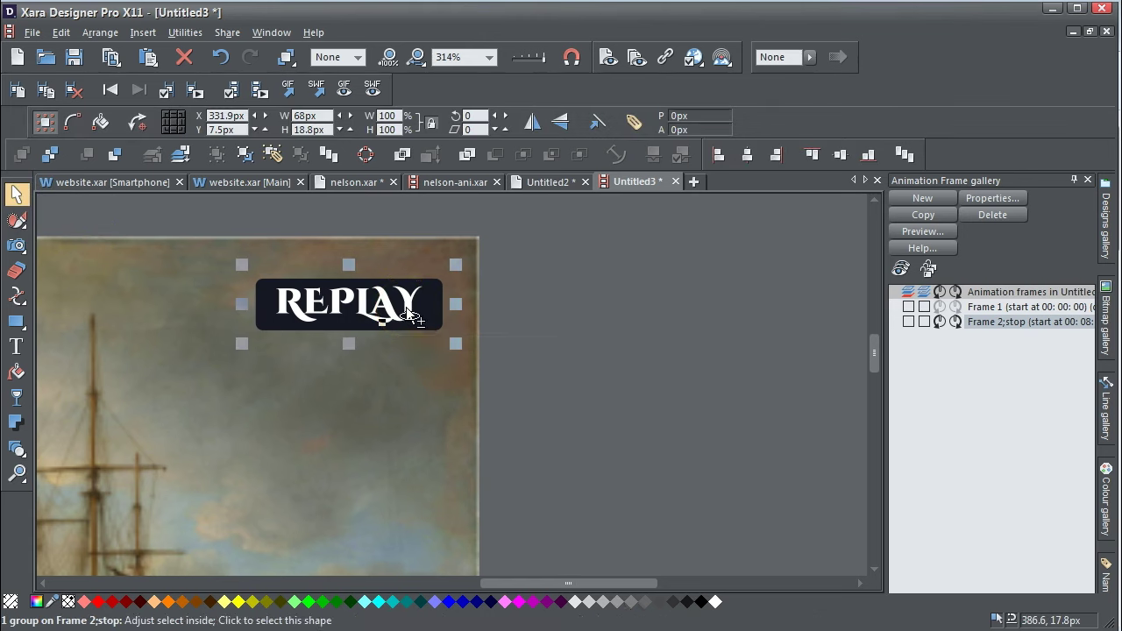
pyautogui.click(664, 57)
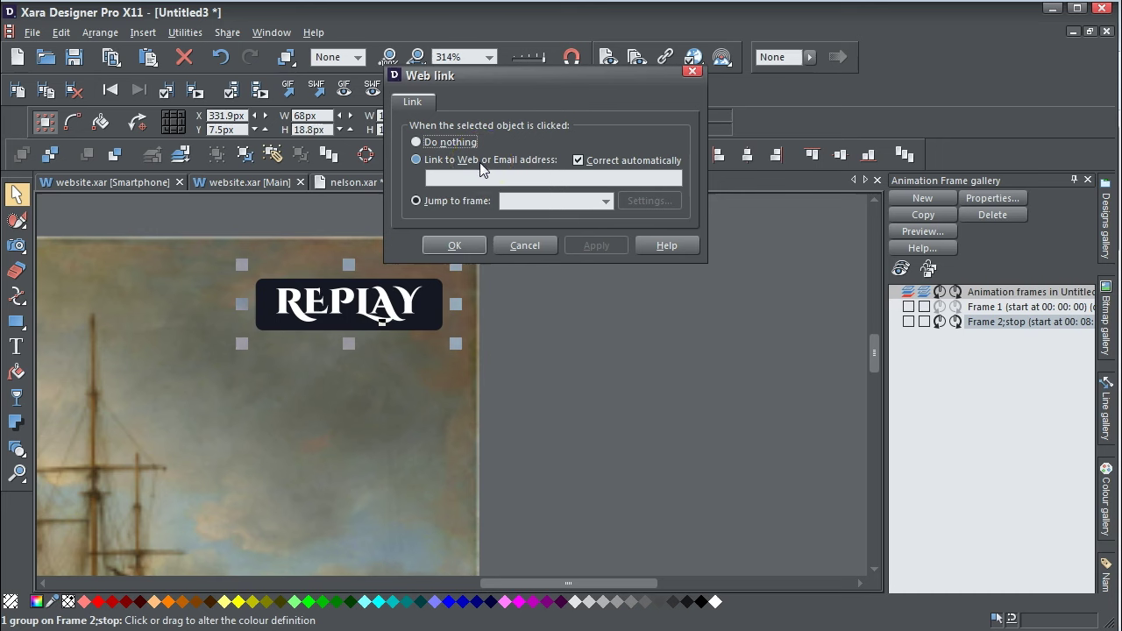
# Step: Change the REPLAY button's link from a web address to a jump to Frame 1, and apply
pyautogui.click(462, 143)
pyautogui.click(607, 201)
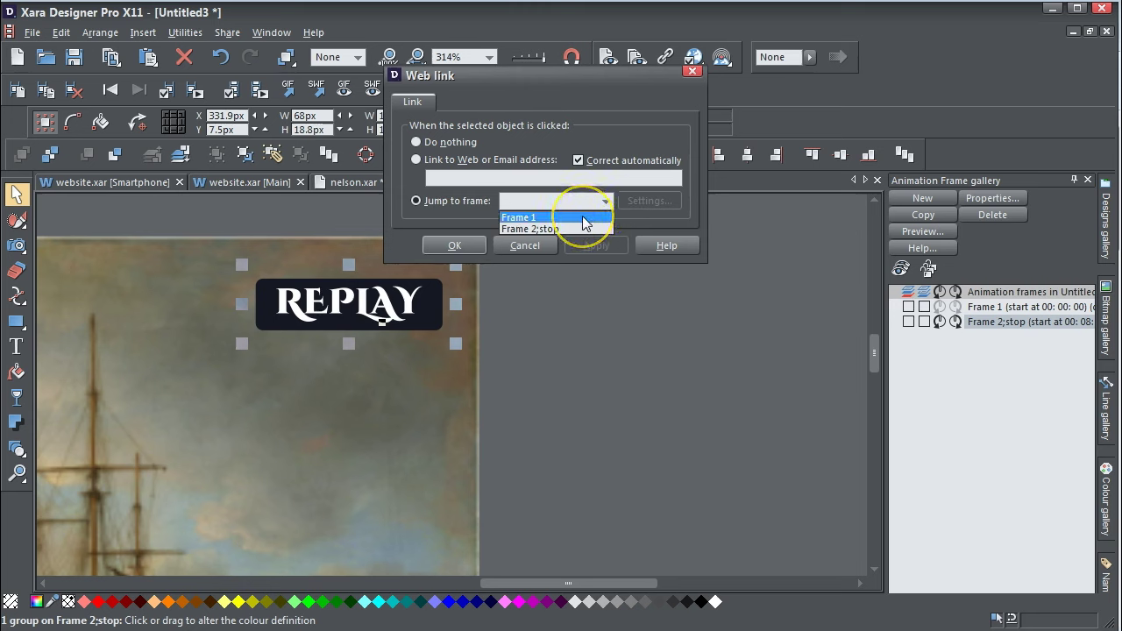
pyautogui.click(583, 220)
pyautogui.click(597, 244)
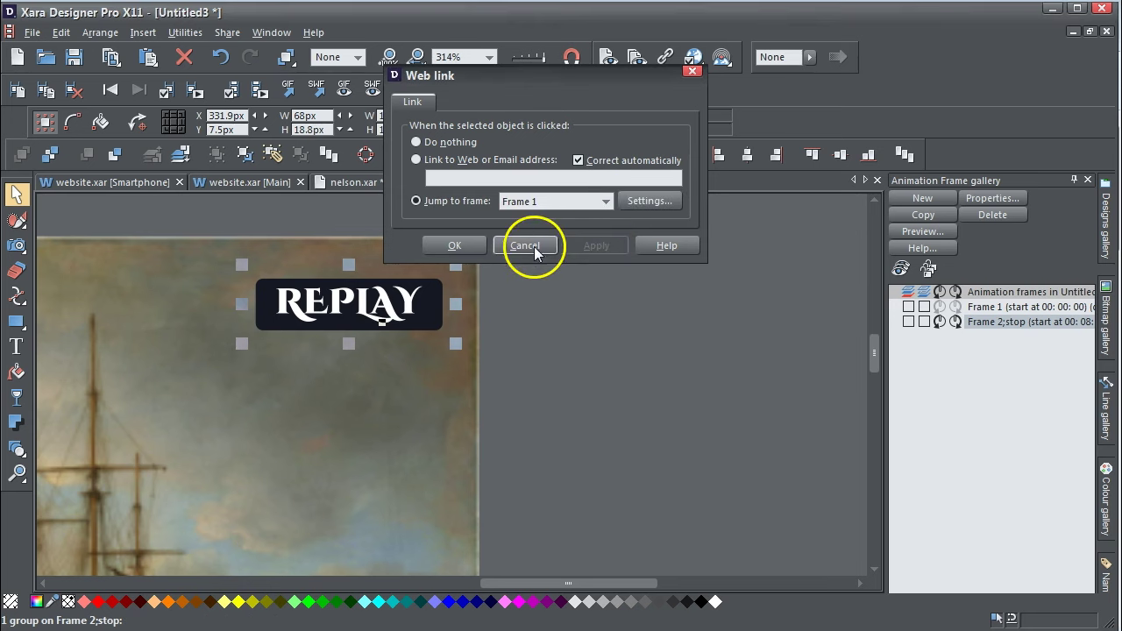
pyautogui.click(467, 245)
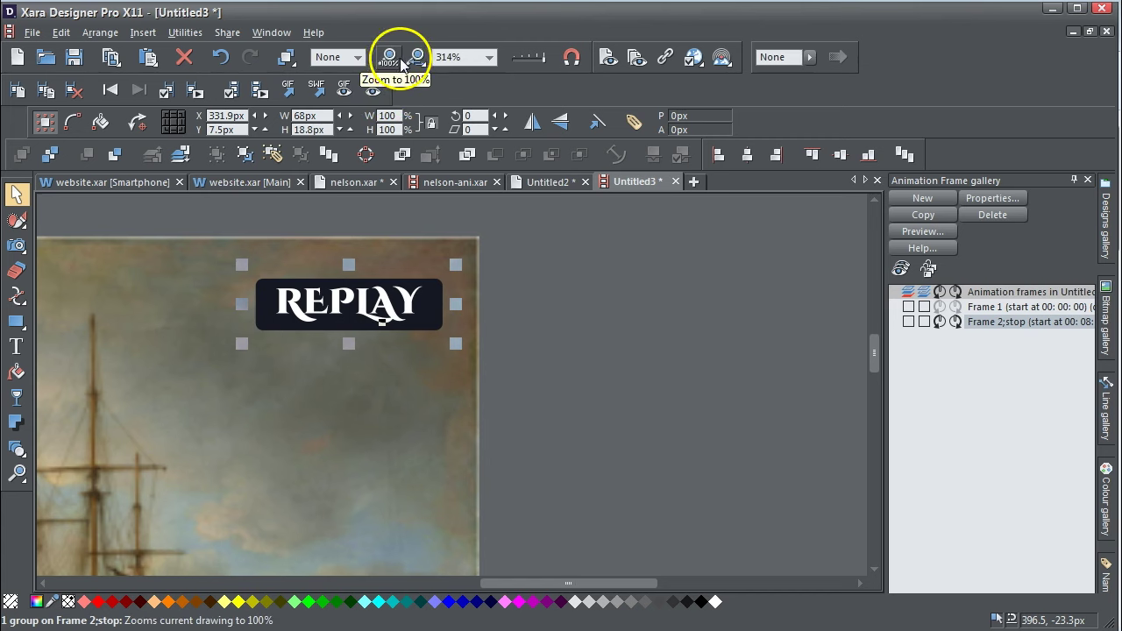
# Step: Zoom to fit the picture, preview the SWF in the browser and test that REPLAY restarts it
pyautogui.click(416, 58)
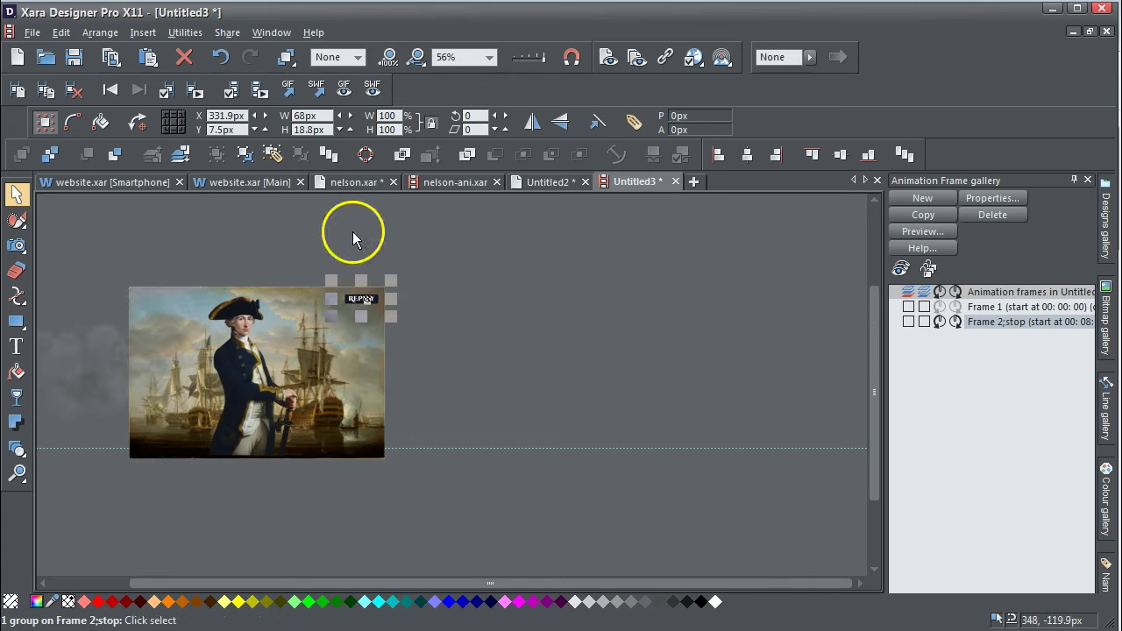
pyautogui.click(17, 473)
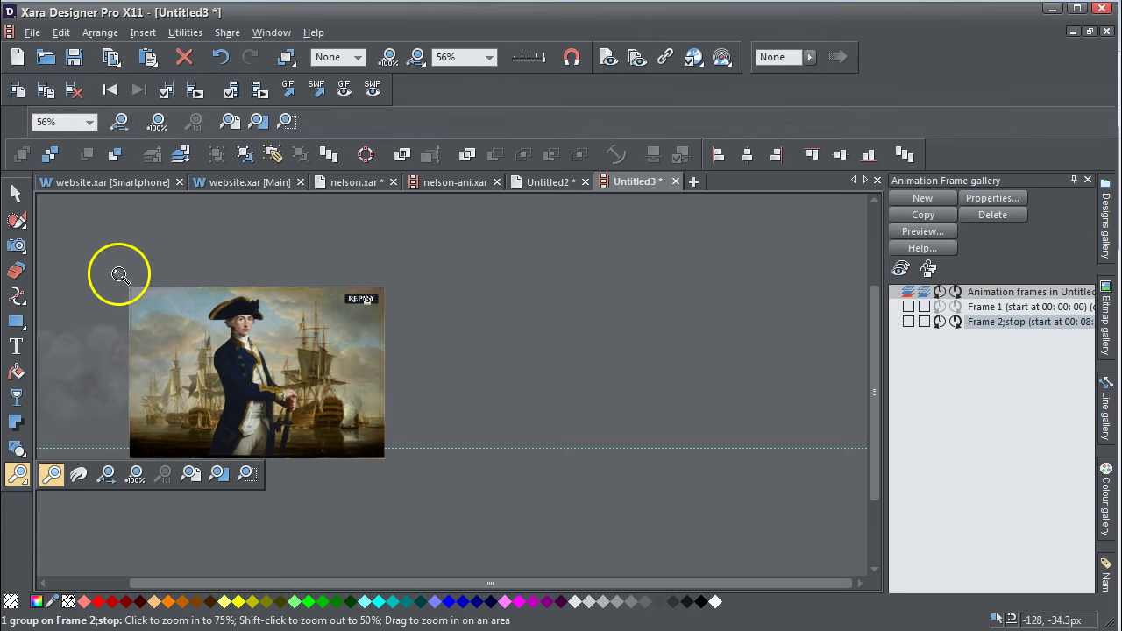
pyautogui.moveTo(119, 274); pyautogui.dragTo(396, 469)
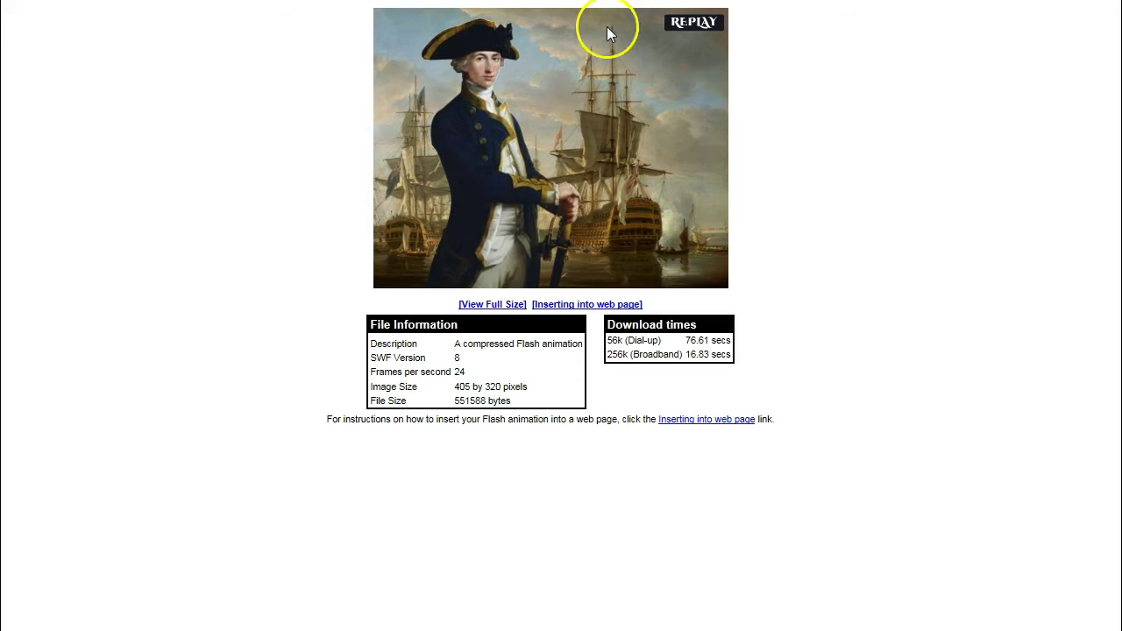
pyautogui.click(701, 26)
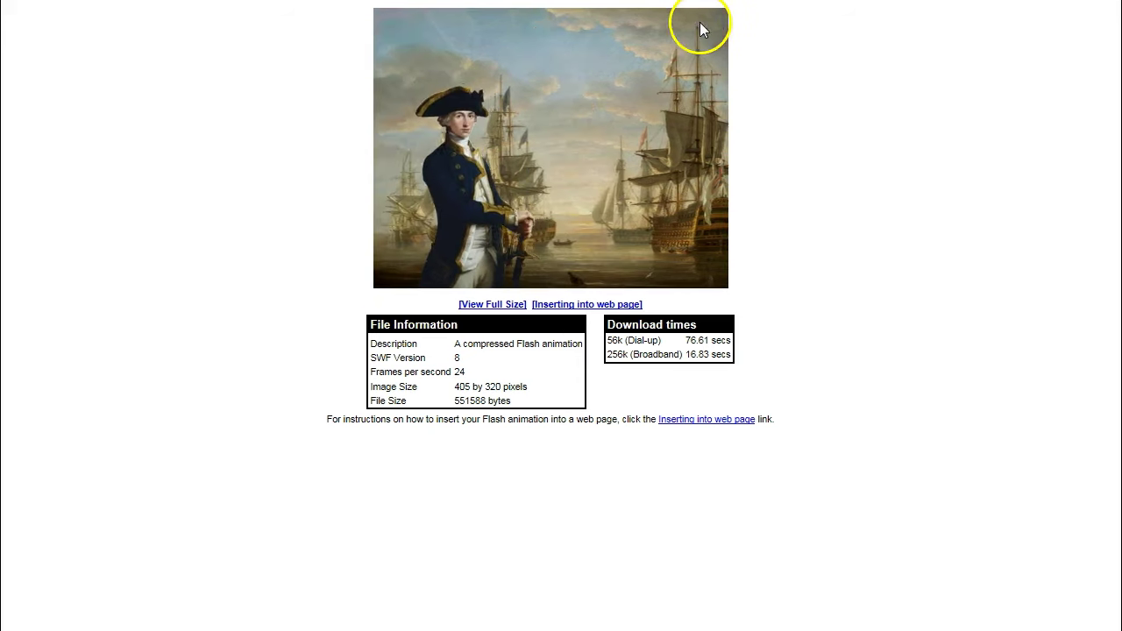
pyautogui.click(927, 85)
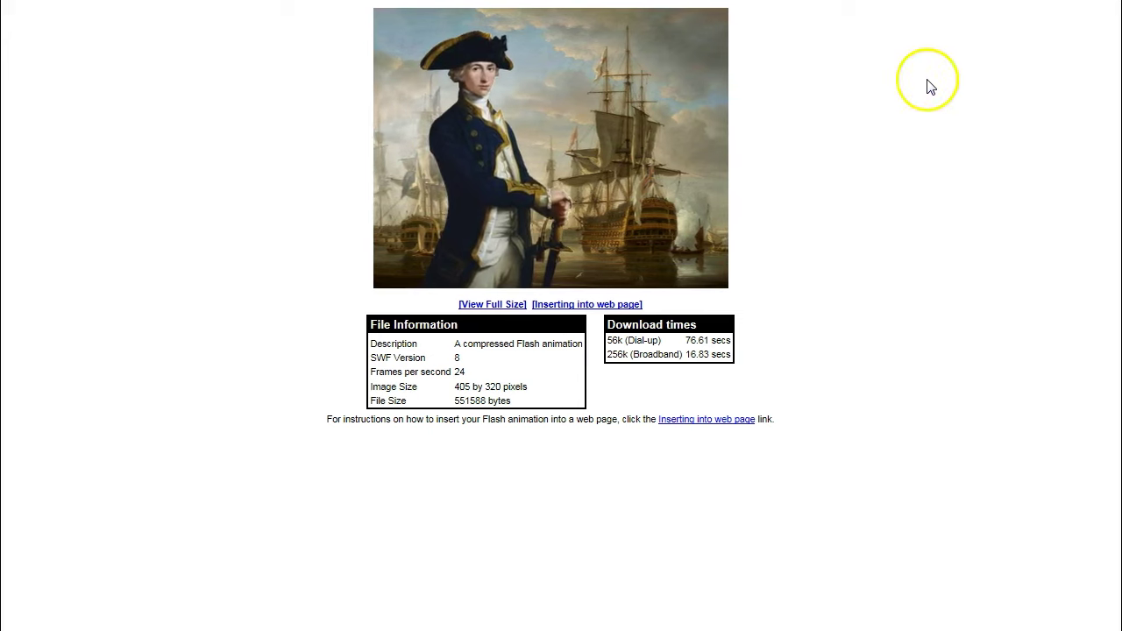
pyautogui.hotkey('alt', 'F4')
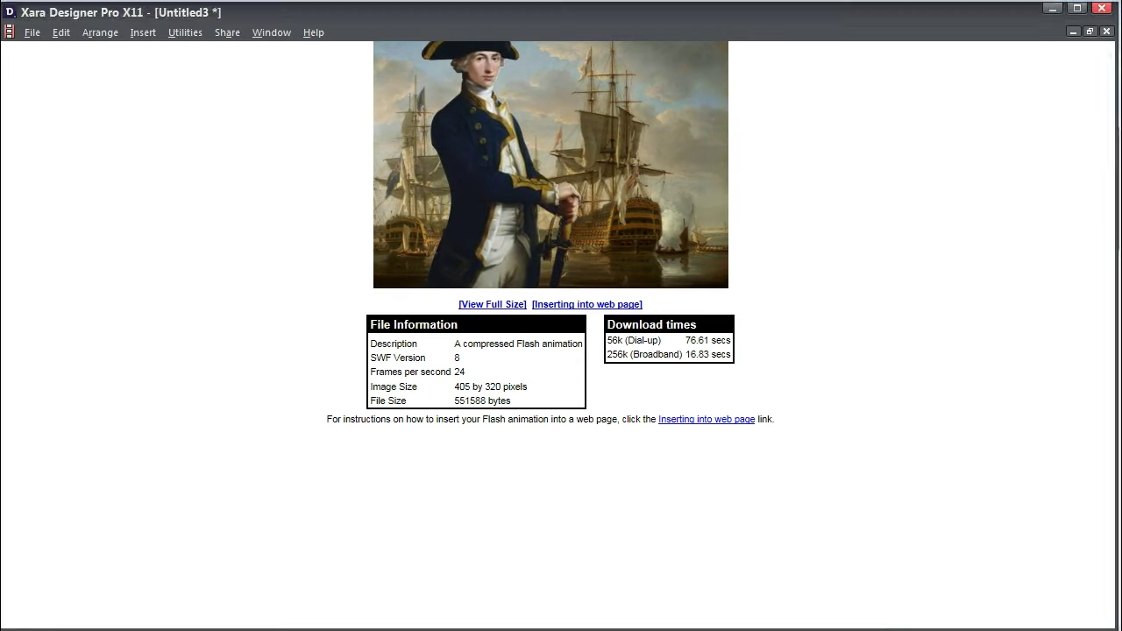
# Step: Save the document under the new name nelson-ani-tut.xar
pyautogui.click(31, 33)
pyautogui.click(48, 149)
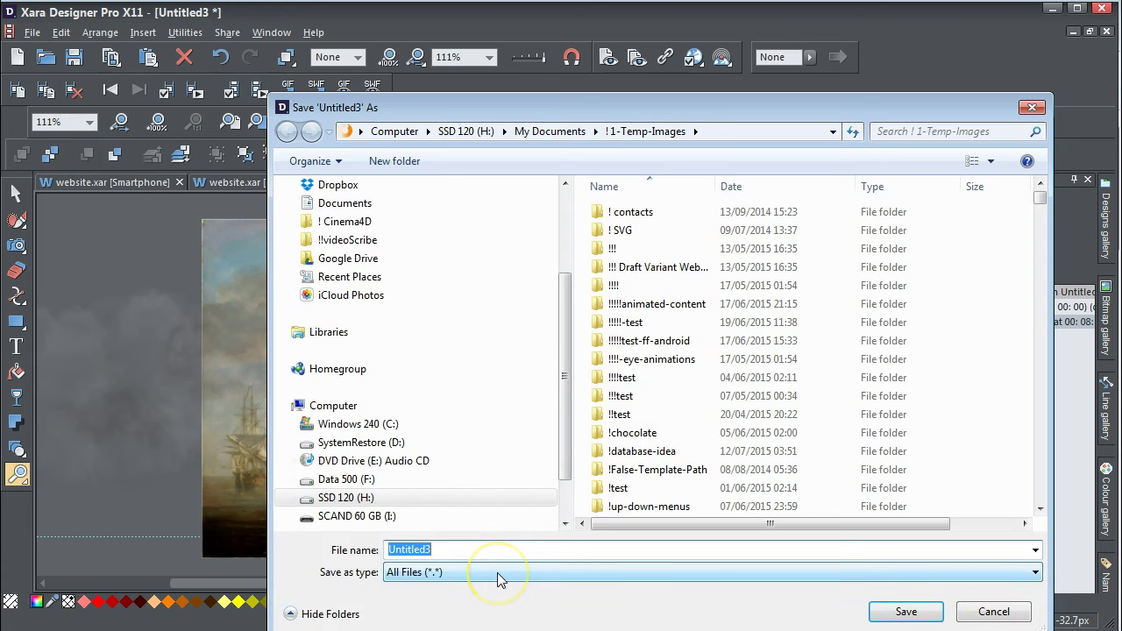
pyautogui.write('ne')
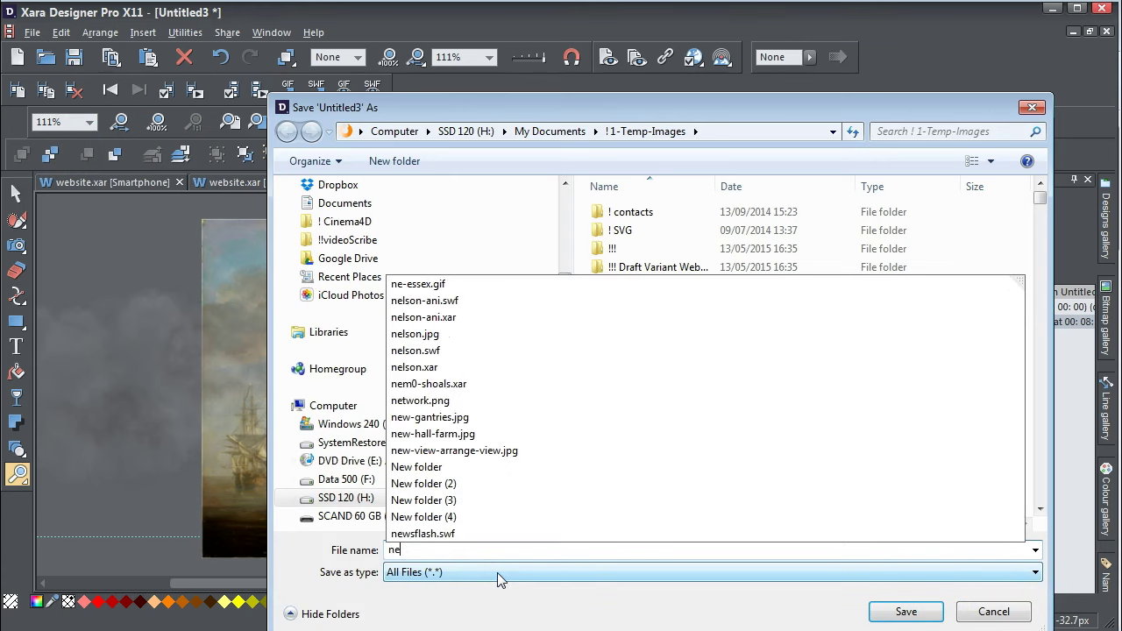
pyautogui.write('lso')
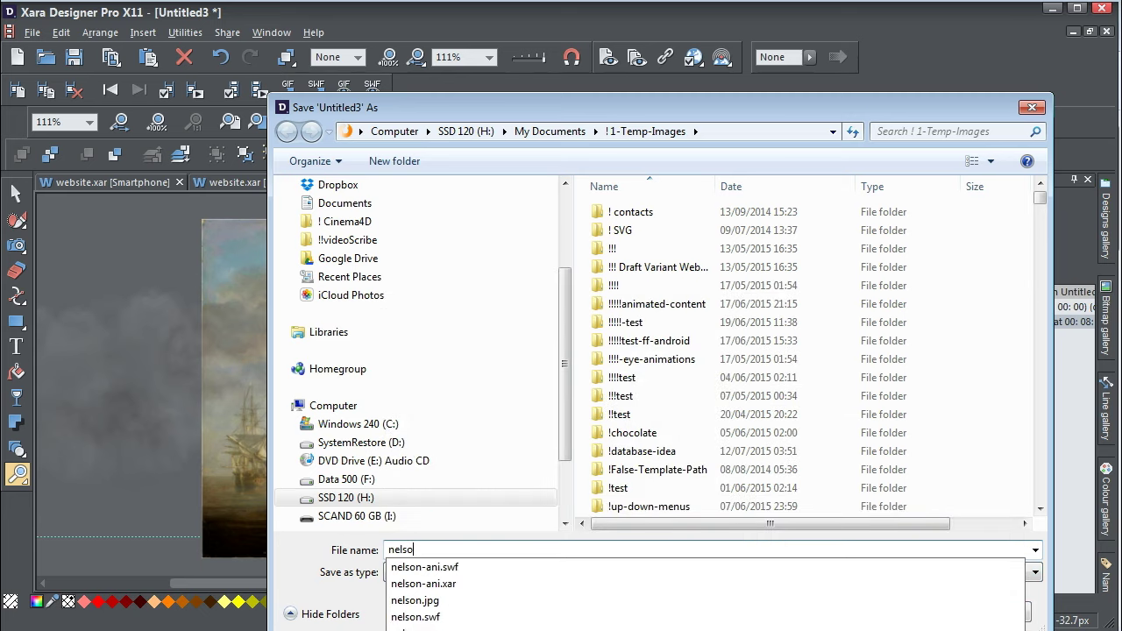
pyautogui.write('n-')
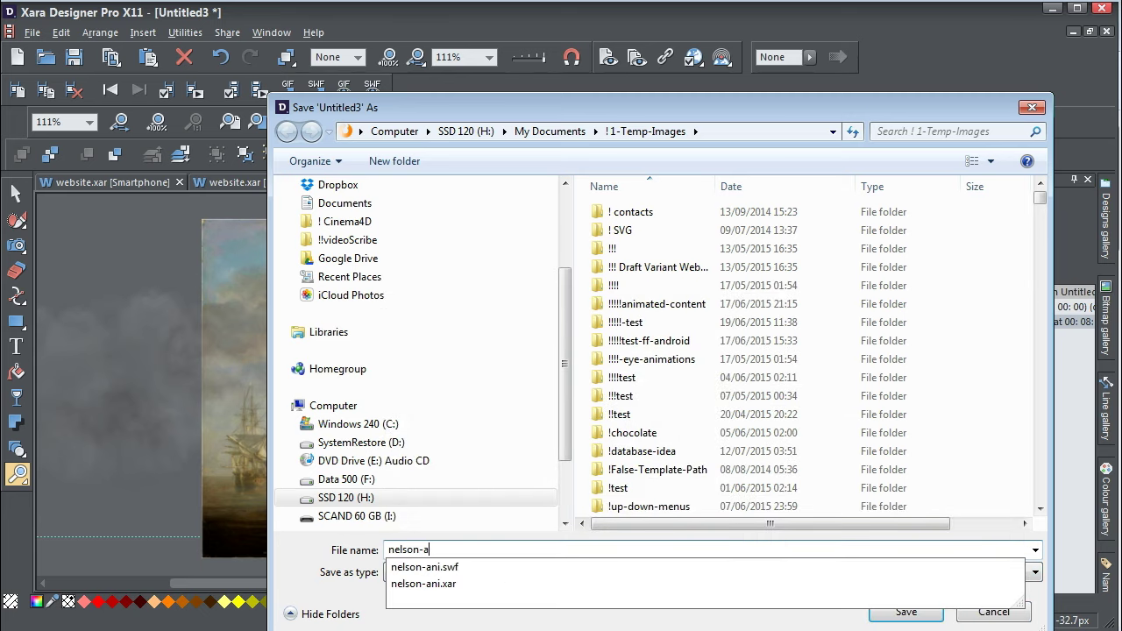
pyautogui.write('ani-tut')
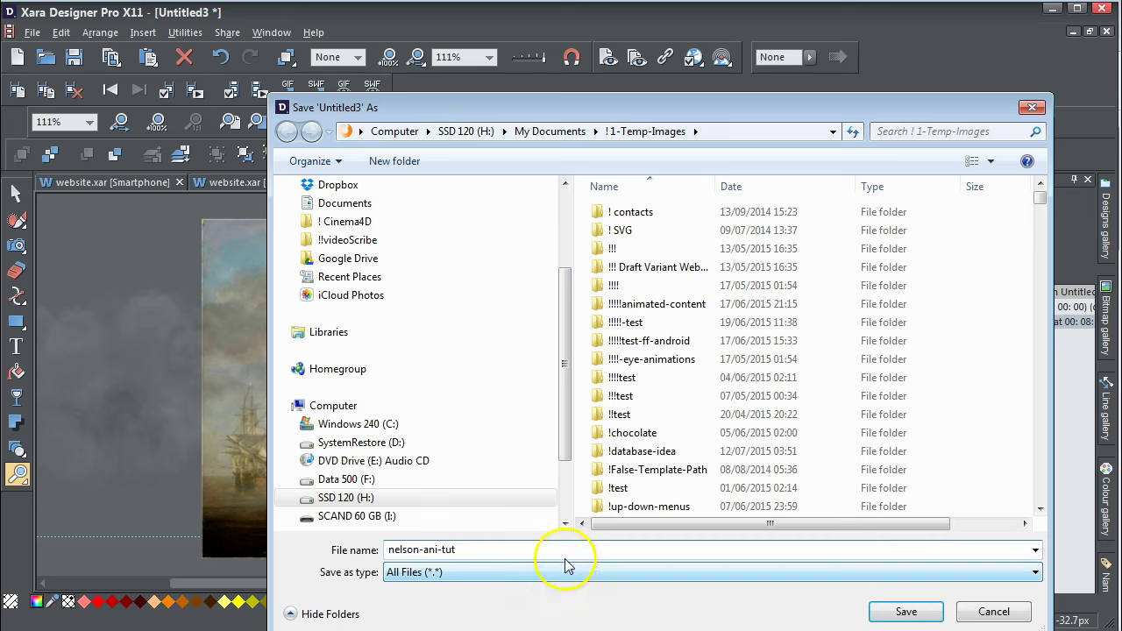
pyautogui.hotkey('shift', 'Tab')
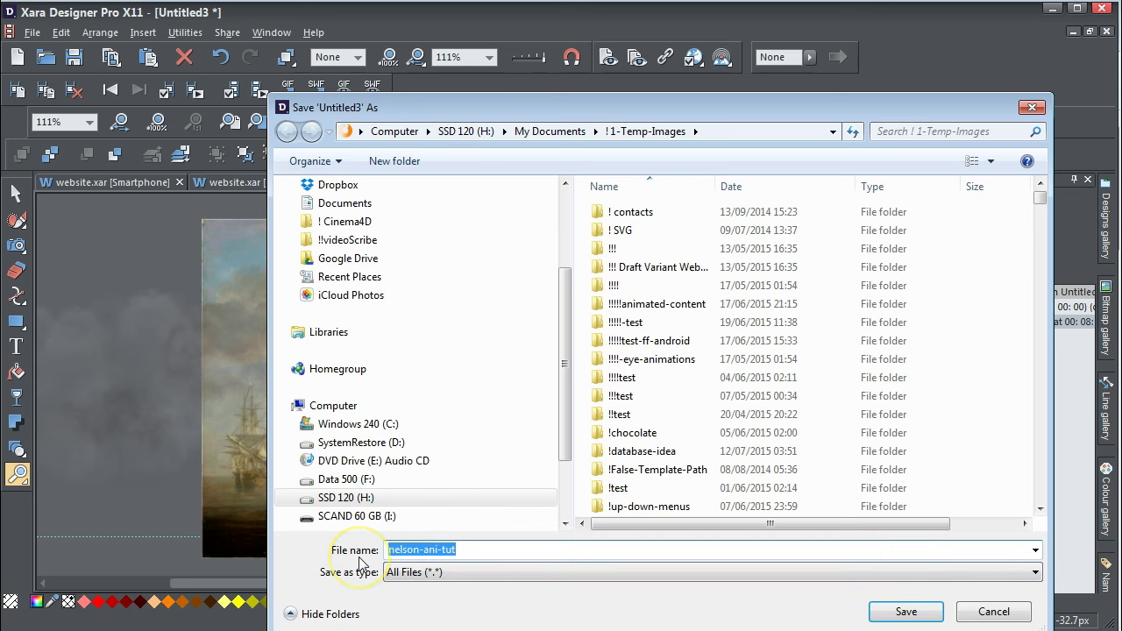
pyautogui.click(907, 613)
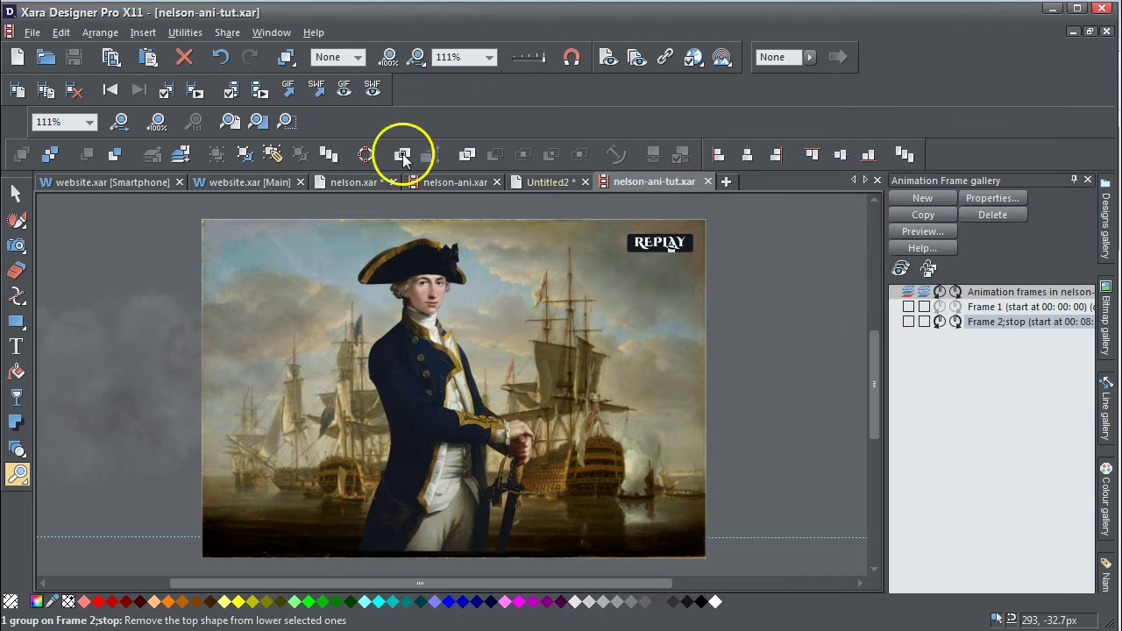
# Step: Start an animation export and select the suggested nelson-ani-tut file name
pyautogui.click(33, 32)
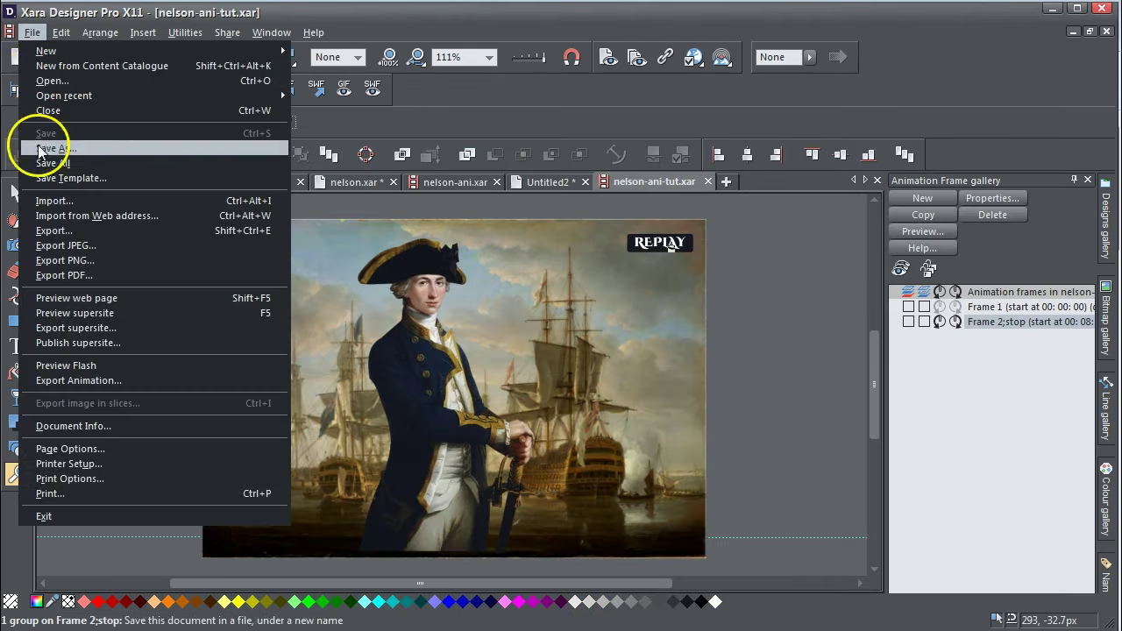
pyautogui.click(74, 378)
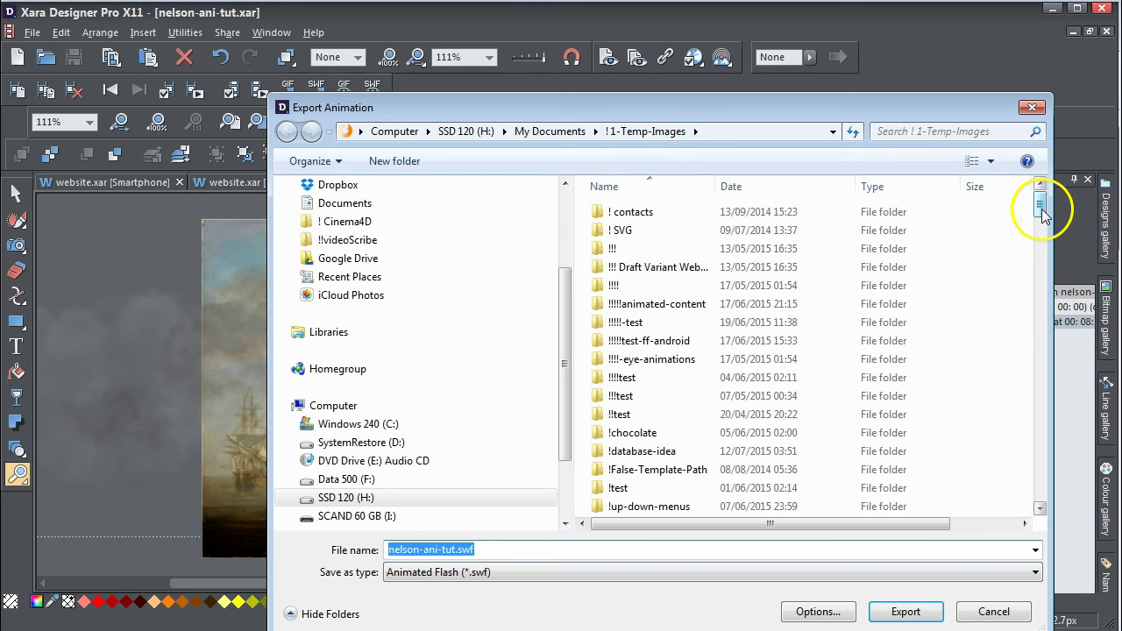
pyautogui.click(526, 549)
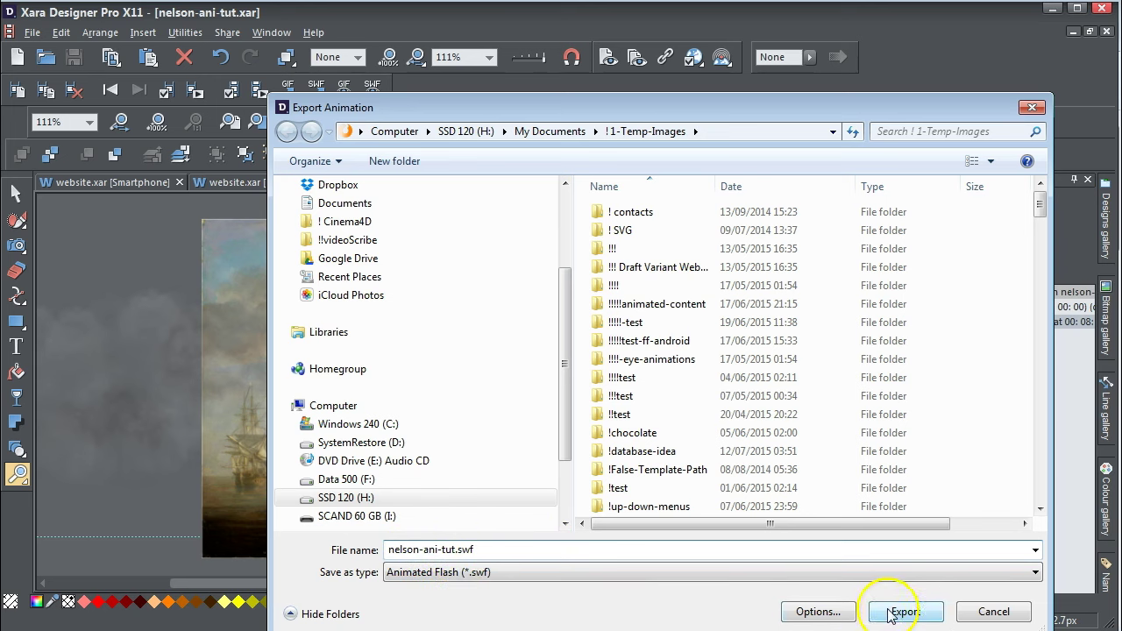
pyautogui.moveTo(501, 552); pyautogui.dragTo(301, 546)
pyautogui.hotkey('ctrl', 'c')
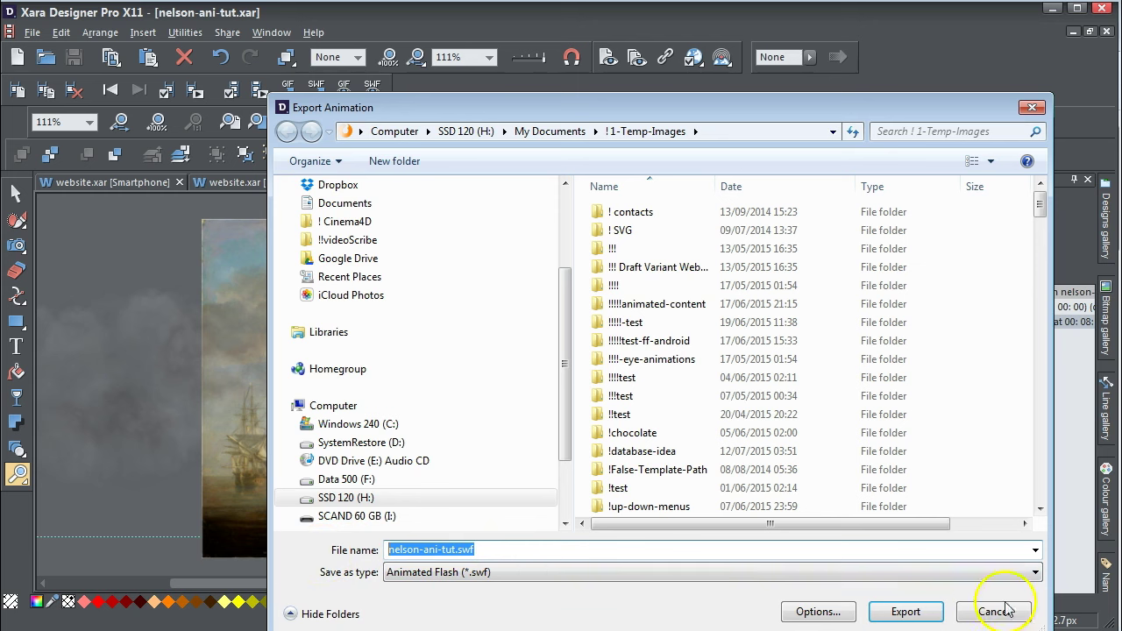
# Step: Raise the export JPEG quality to 80 and export nelson-ani-tut.swf
pyautogui.click(818, 611)
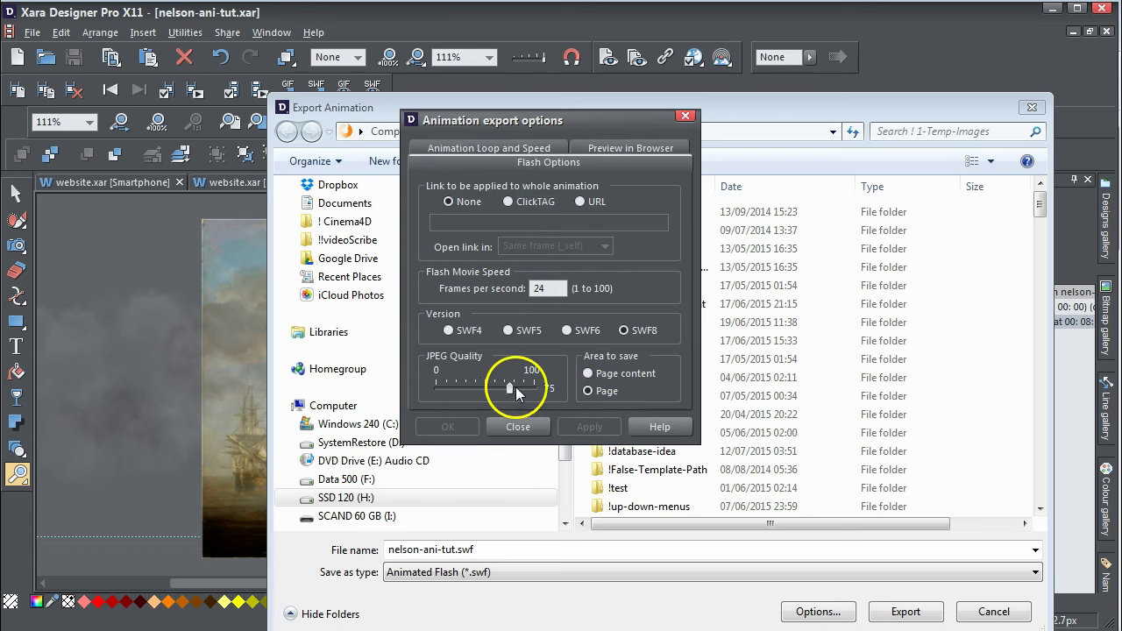
pyautogui.moveTo(510, 388); pyautogui.dragTo(515, 389)
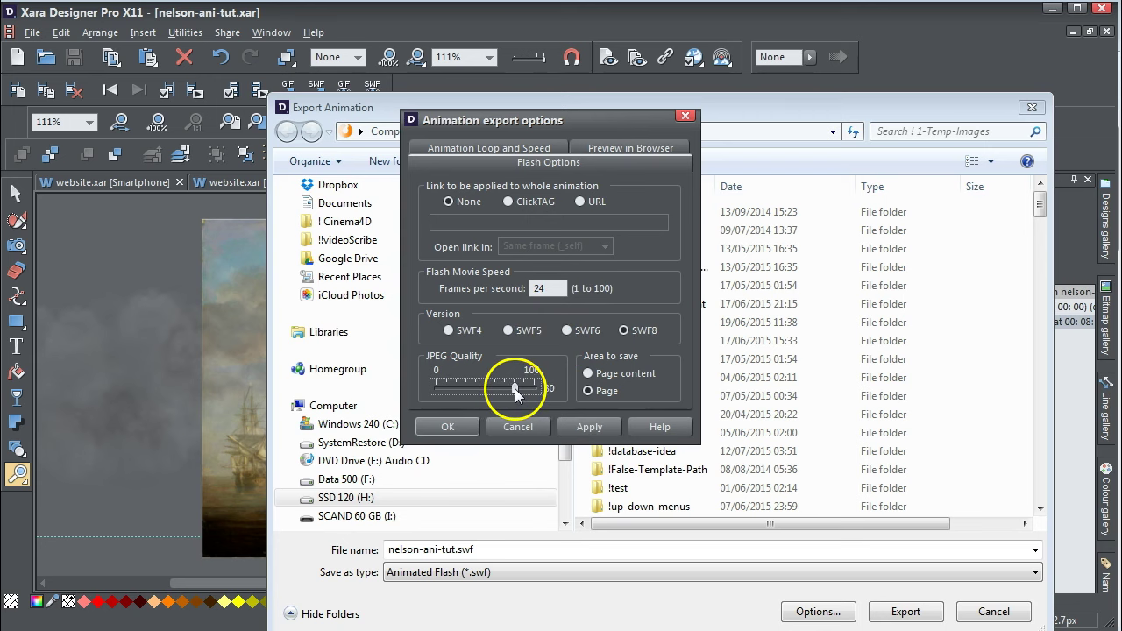
pyautogui.click(577, 429)
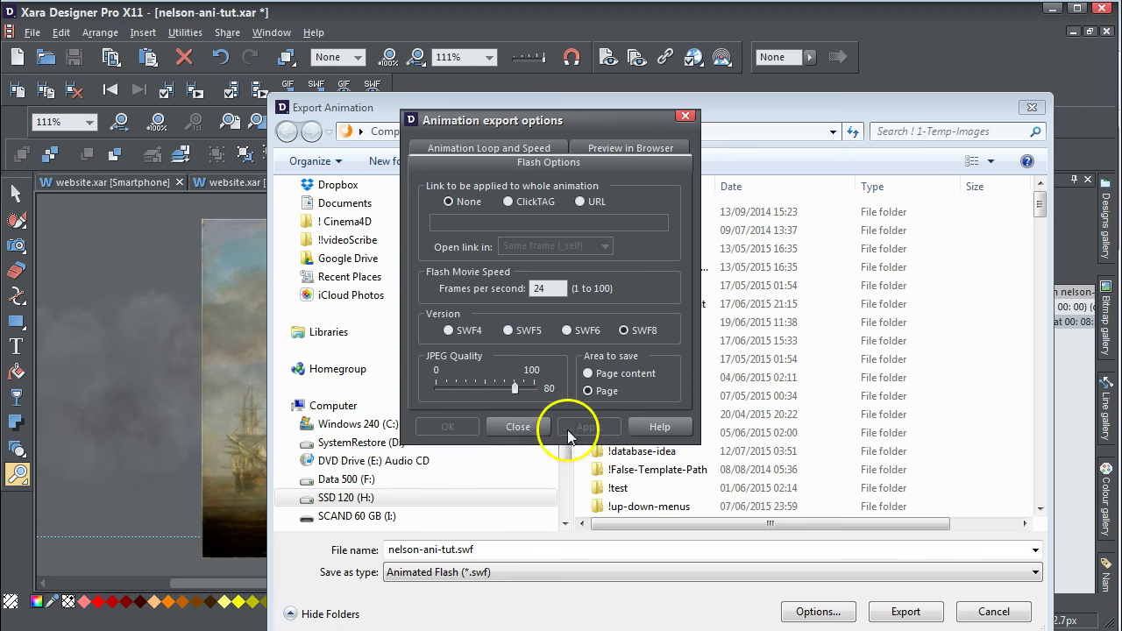
pyautogui.click(531, 427)
pyautogui.click(906, 613)
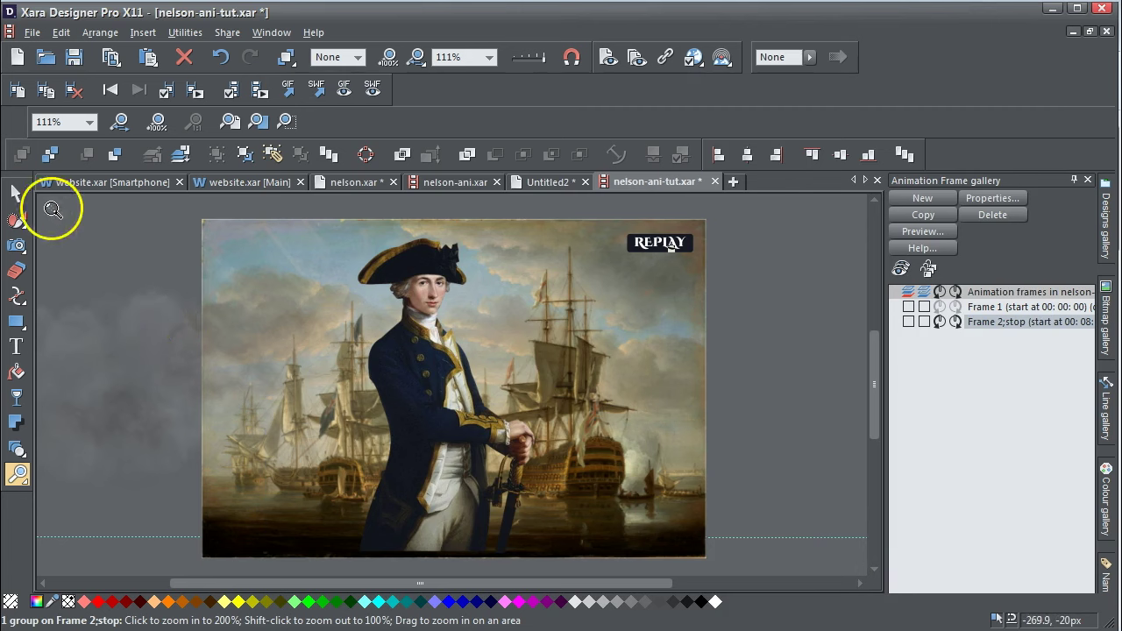
# Step: Replace Everything's previous search with nelson-ani-tut.swf to locate the exported file
pyautogui.click(16, 193)
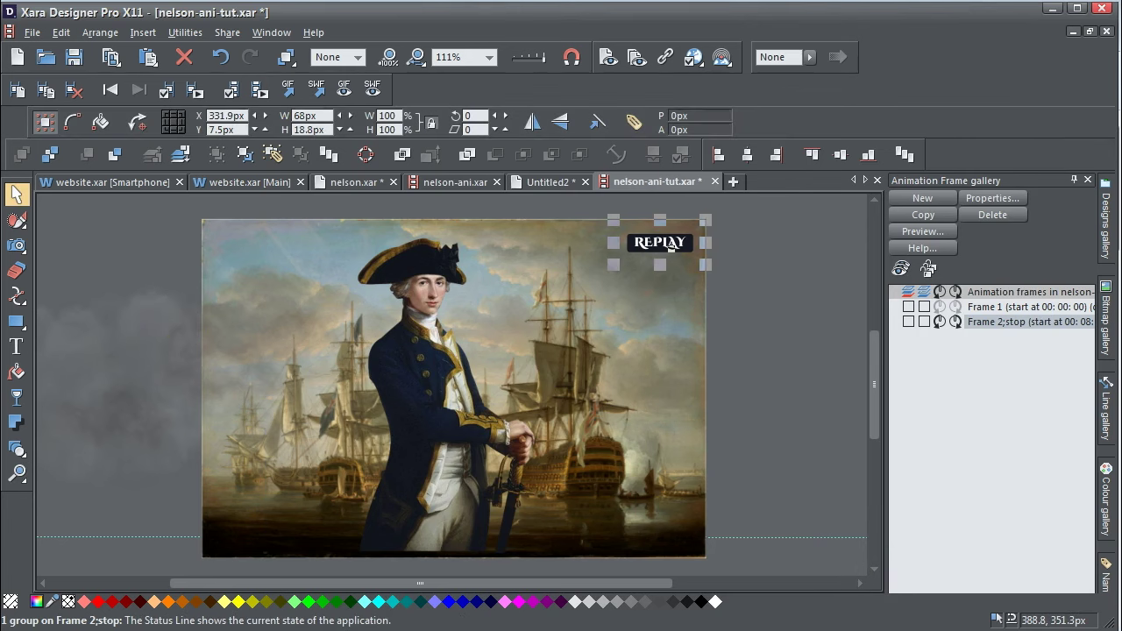
pyautogui.hotkey('alt', 'Tab')
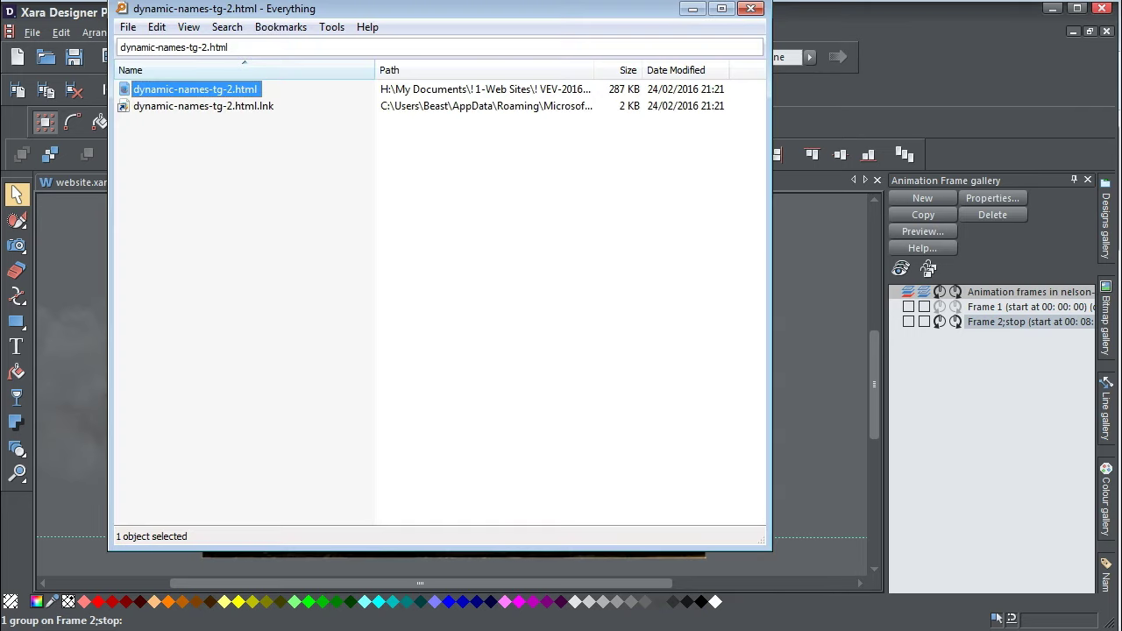
pyautogui.moveTo(242, 46); pyautogui.dragTo(103, 63)
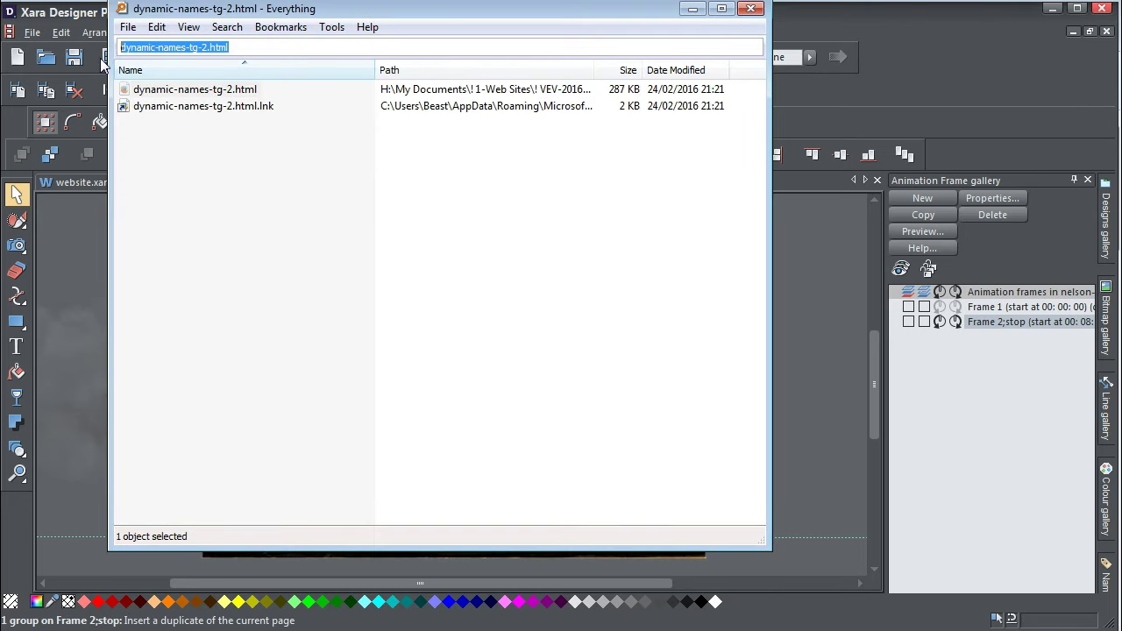
pyautogui.hotkey('ctrl', 'v')
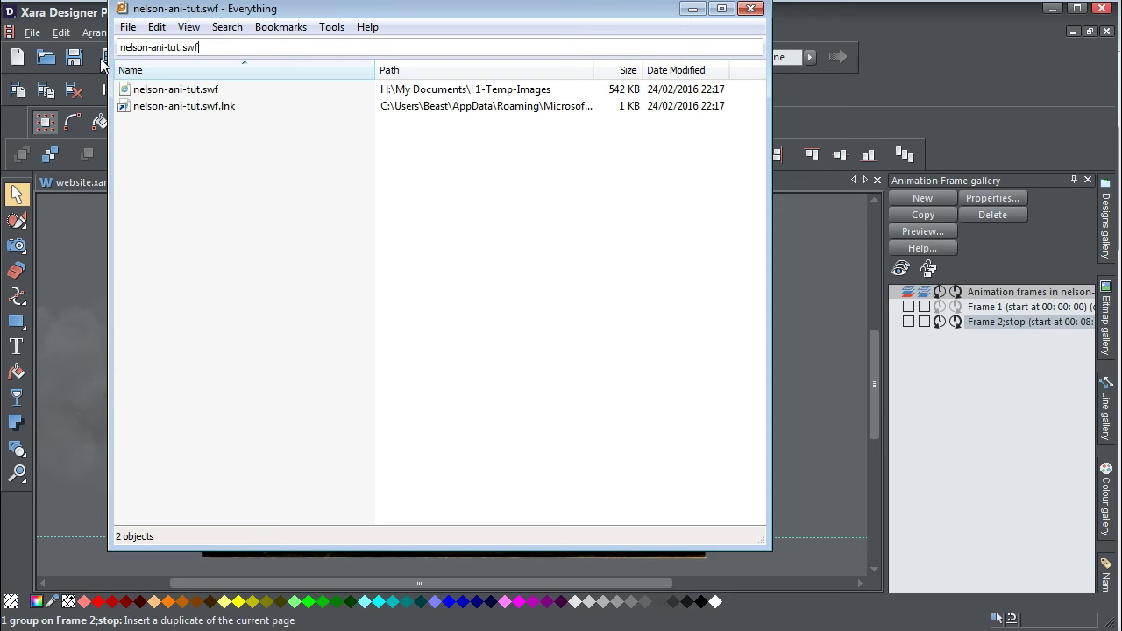
# Step: Select the nelson-ani-tut.swf result in Everything's list
pyautogui.click(209, 93)
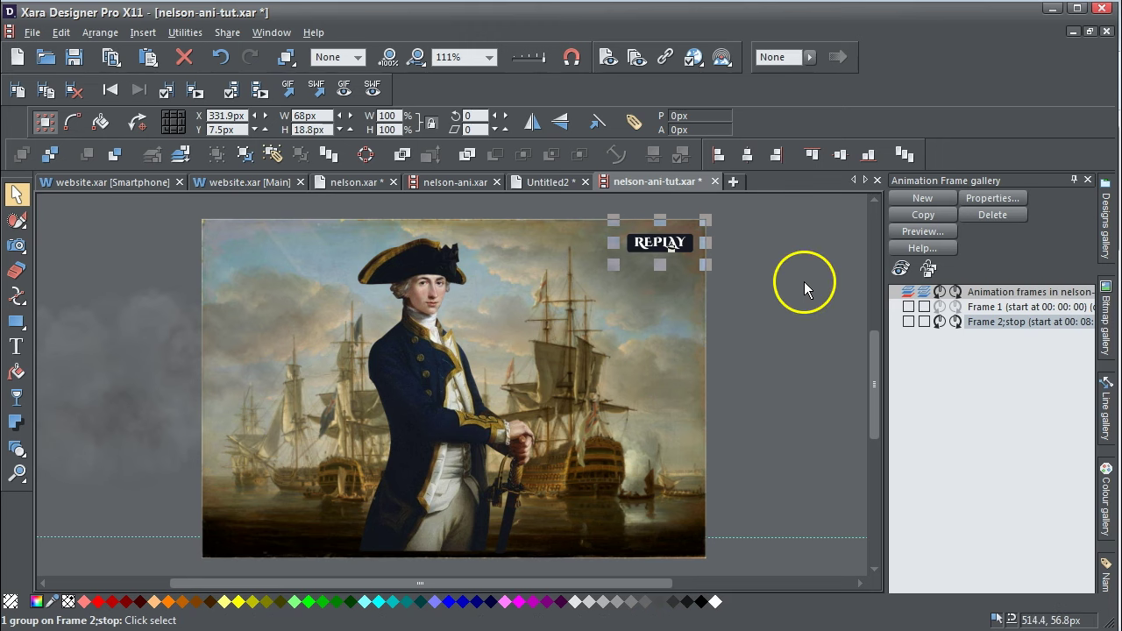
# Step: Deselect the REPLAY group and bring the TalkGraphics forum page in Firefox to the front
pyautogui.click(793, 290)
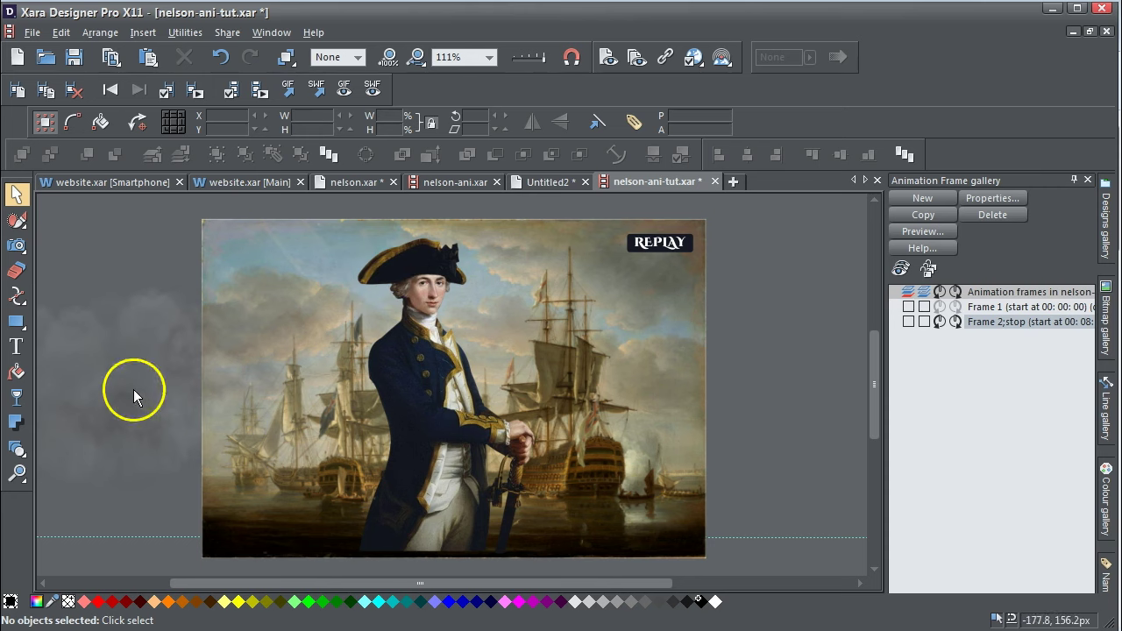
pyautogui.click(275, 444)
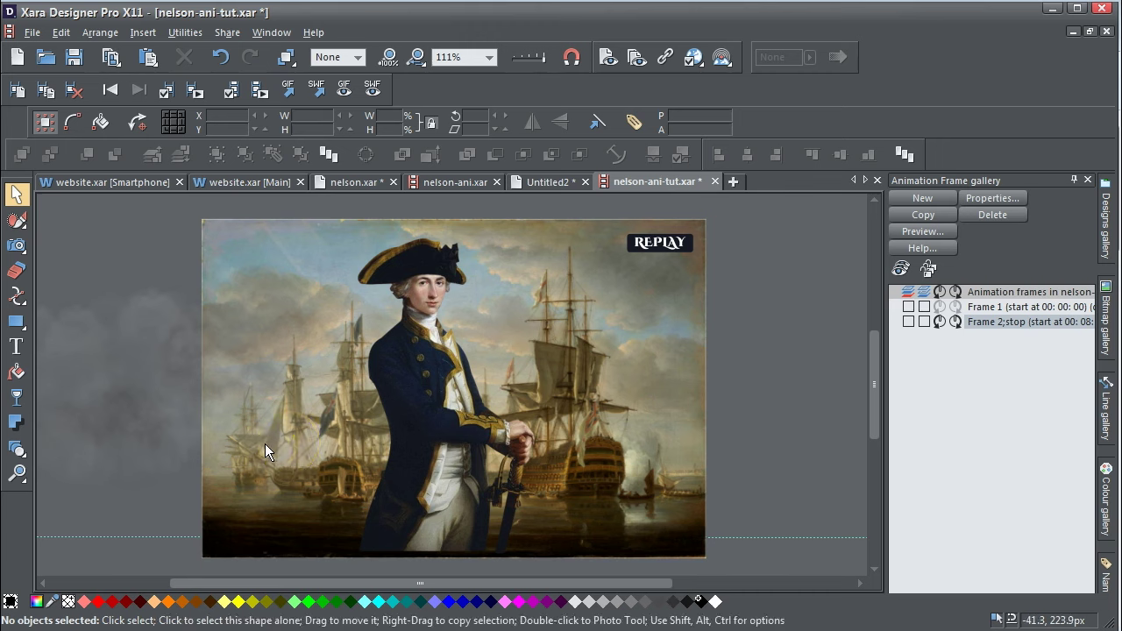
pyautogui.click(231, 454)
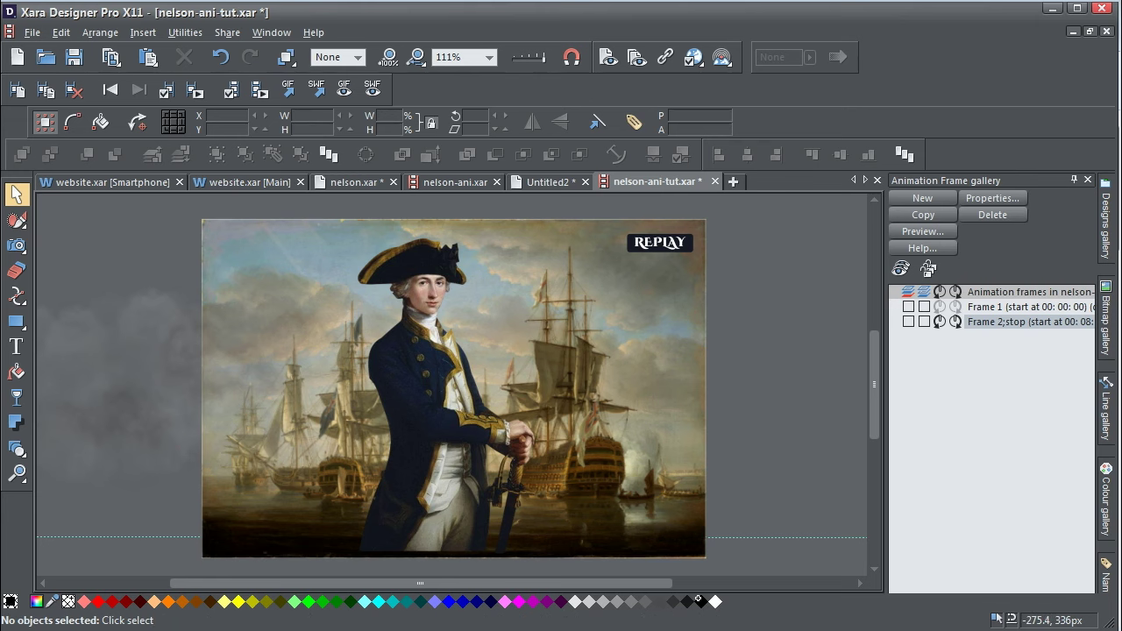
pyautogui.hotkey('alt', 'Tab')
pyautogui.click(329, 232)
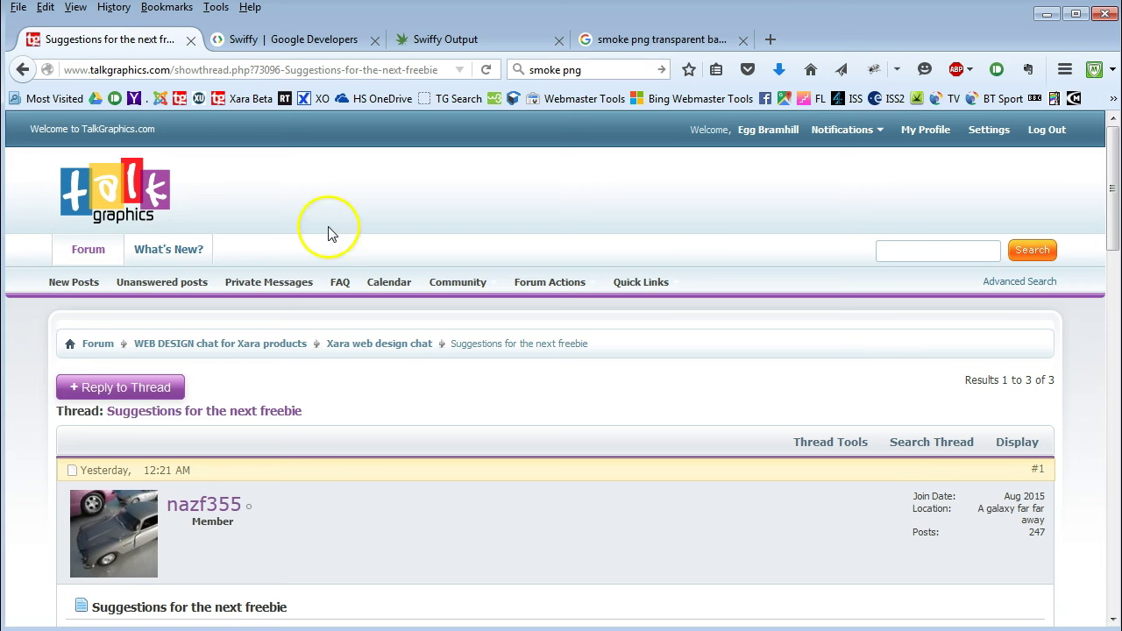
# Step: Google 'swiffy' from Firefox's search bar and follow the Convert sitelink
pyautogui.click(584, 70)
pyautogui.click(517, 70)
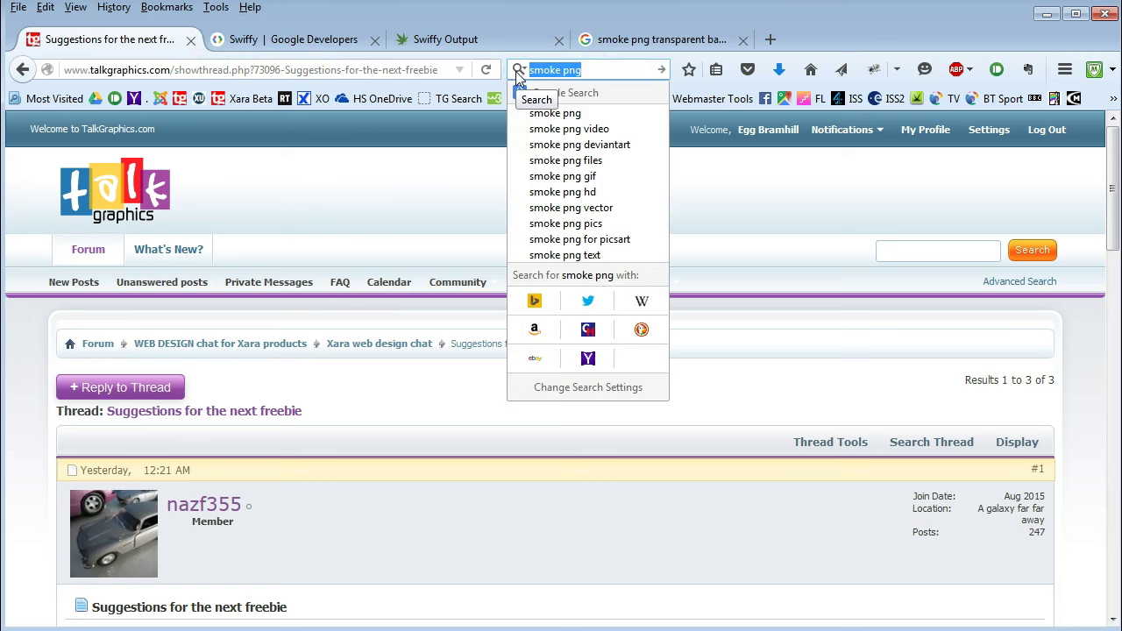
pyautogui.write('swiff')
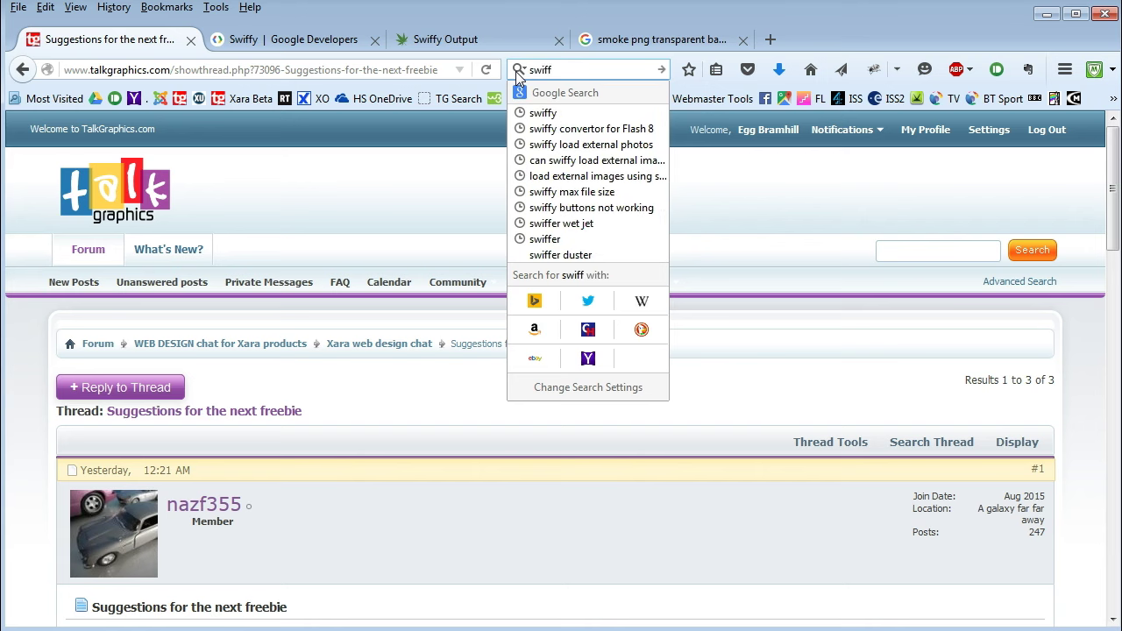
pyautogui.write('y')
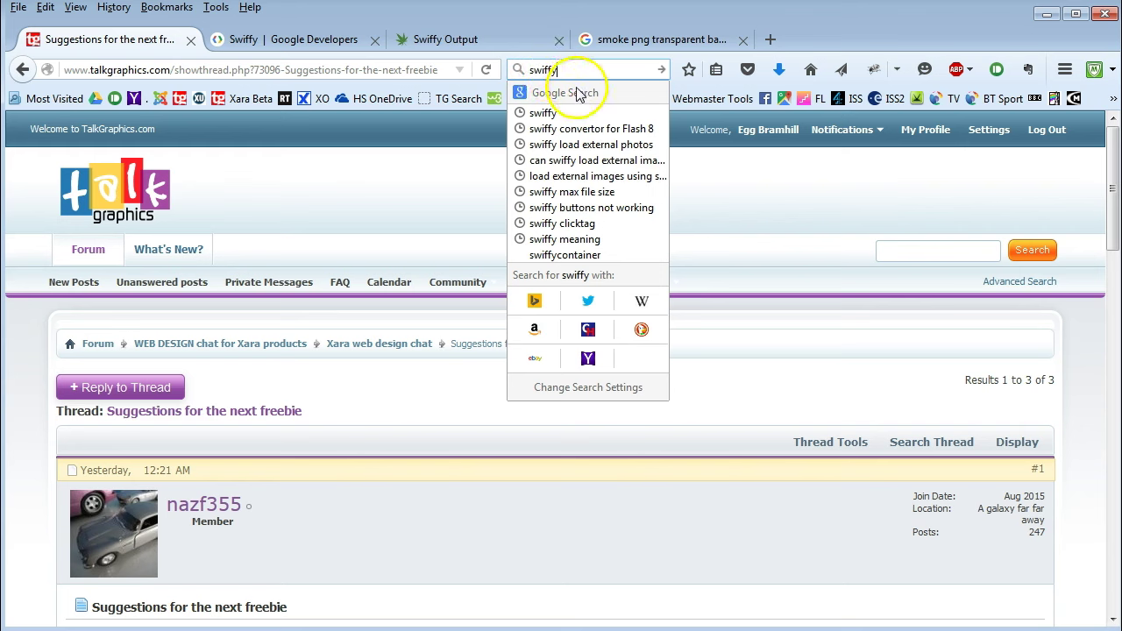
pyautogui.press('Down')
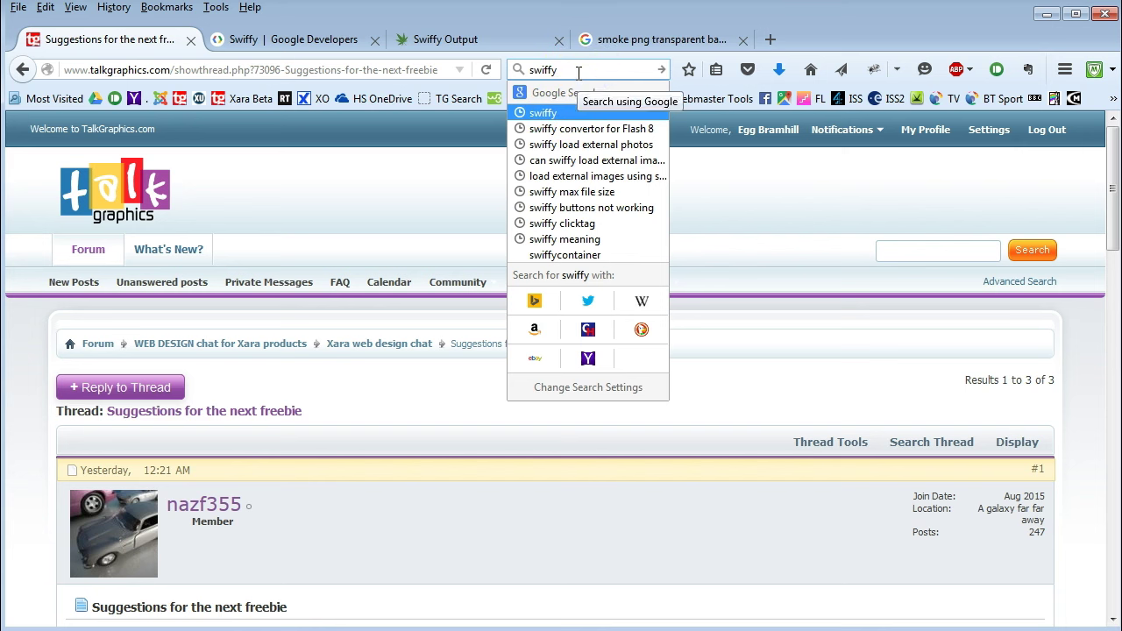
pyautogui.click(570, 92)
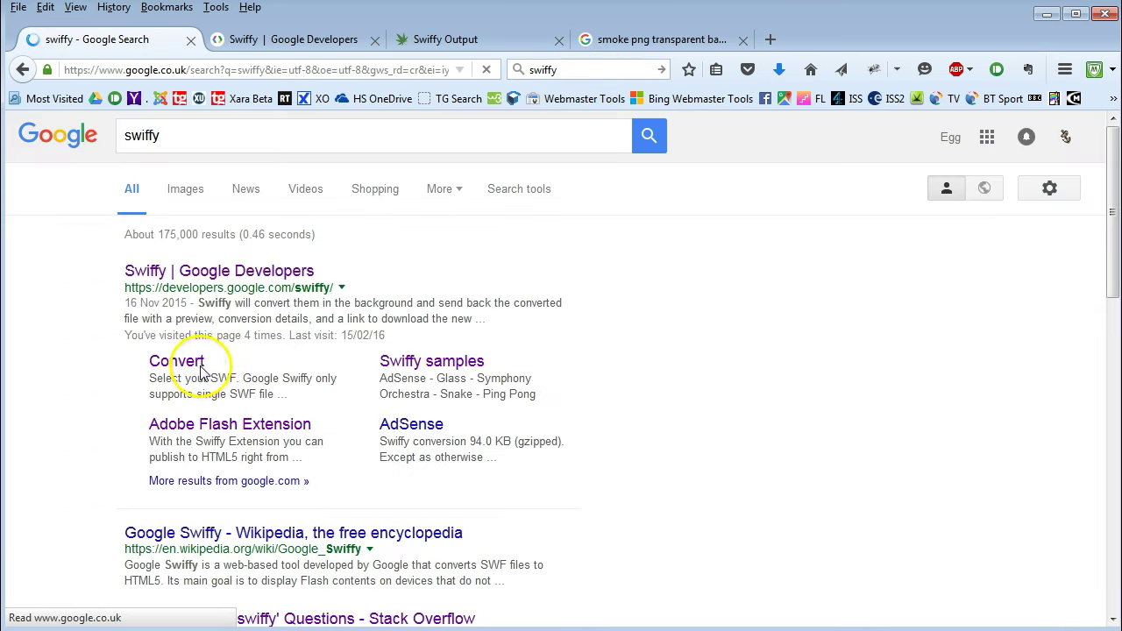
pyautogui.click(191, 364)
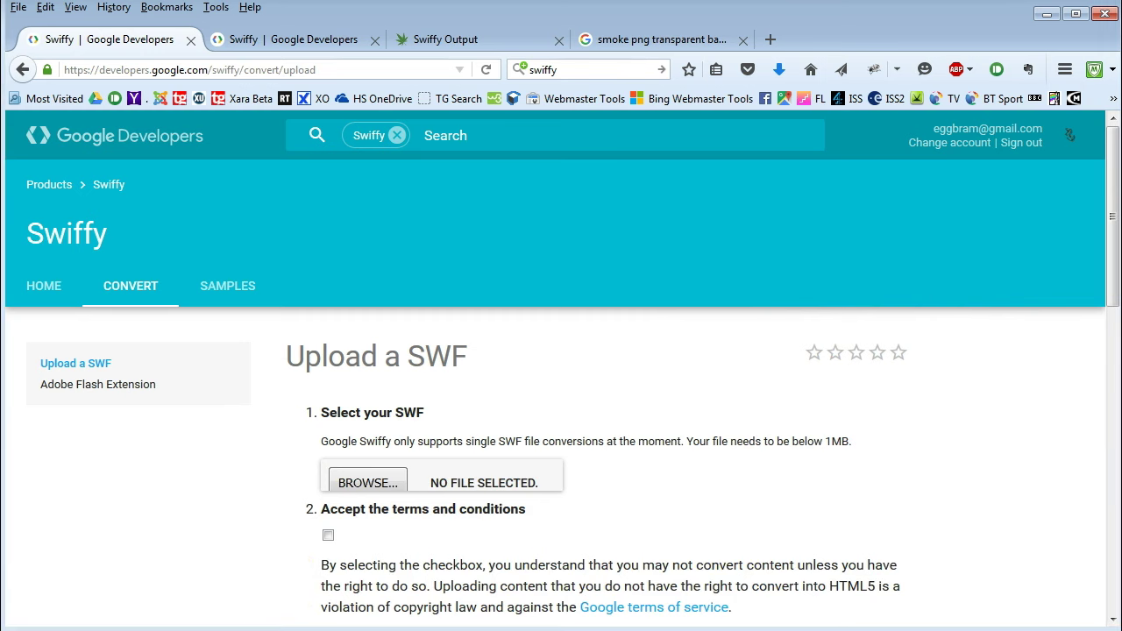
# Step: Drop nelson-ani-tut.swf from the Everything file search into Swiffy's file picker
pyautogui.click(76, 627)
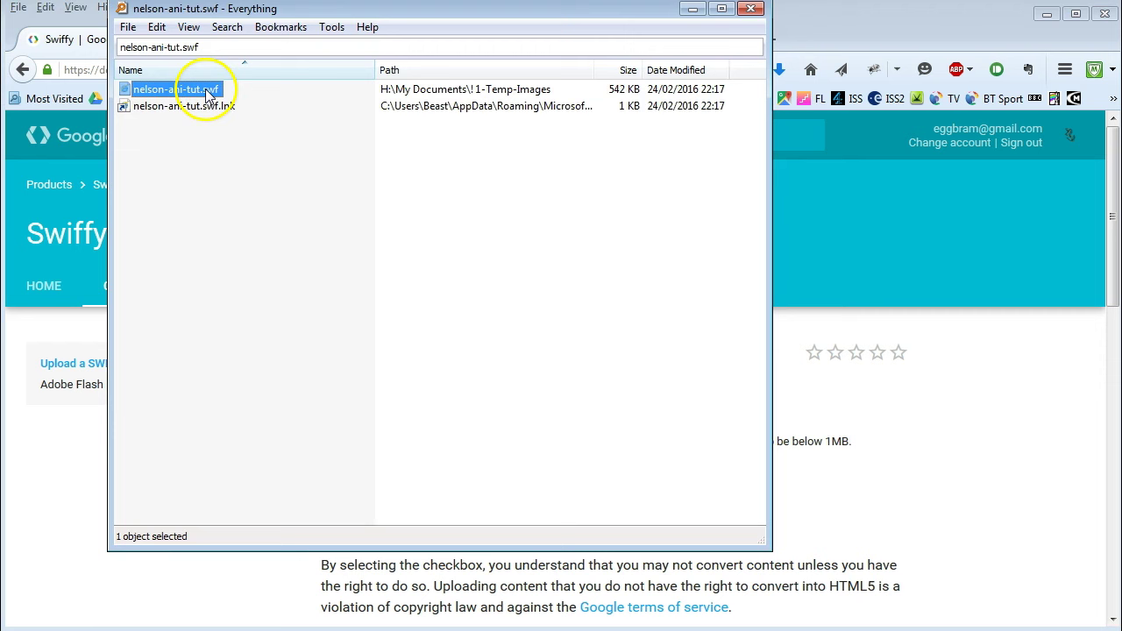
pyautogui.moveTo(225, 10); pyautogui.dragTo(1014, 211)
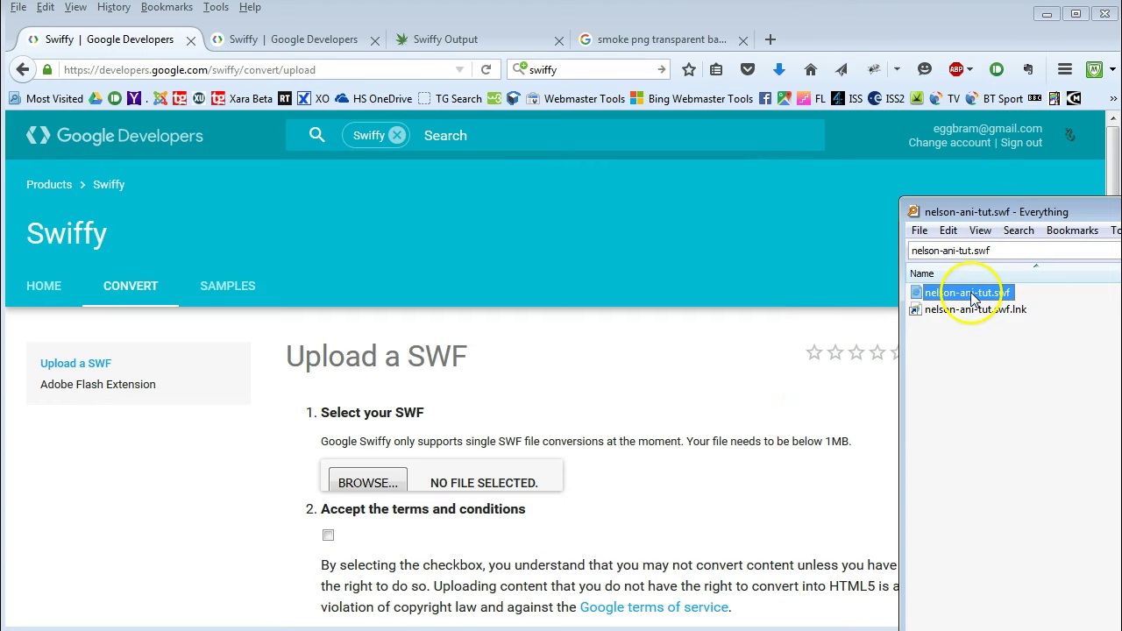
pyautogui.moveTo(973, 298); pyautogui.dragTo(377, 484)
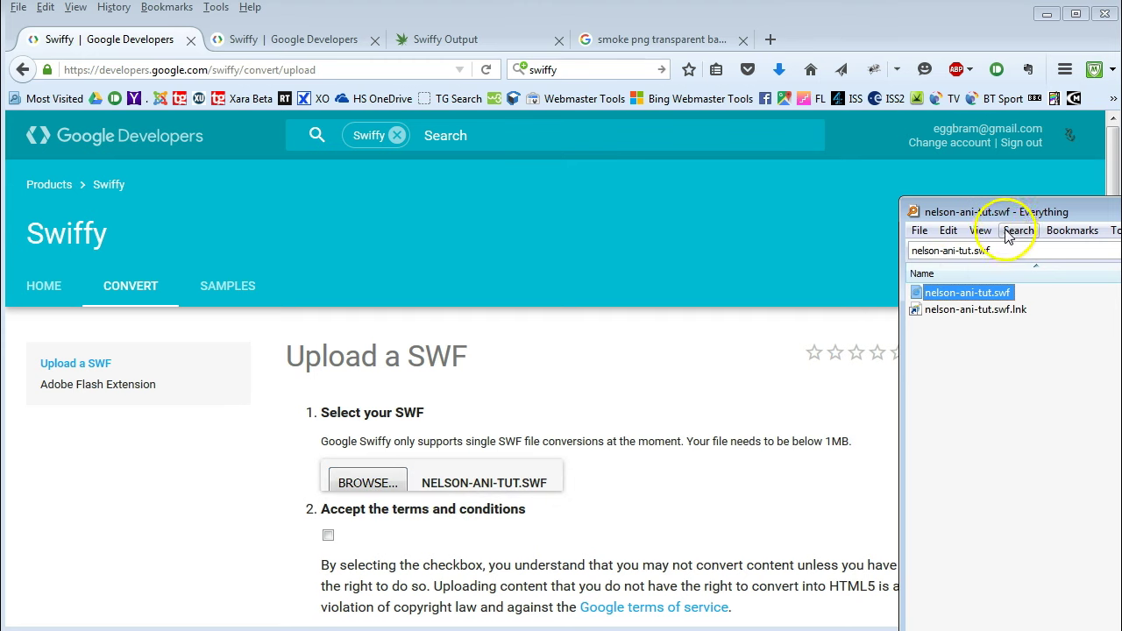
# Step: Accept the Swiffy terms and conditions and upload the SWF for HTML5 conversion
pyautogui.click(328, 535)
pyautogui.scroll(-5, 1103, 303)
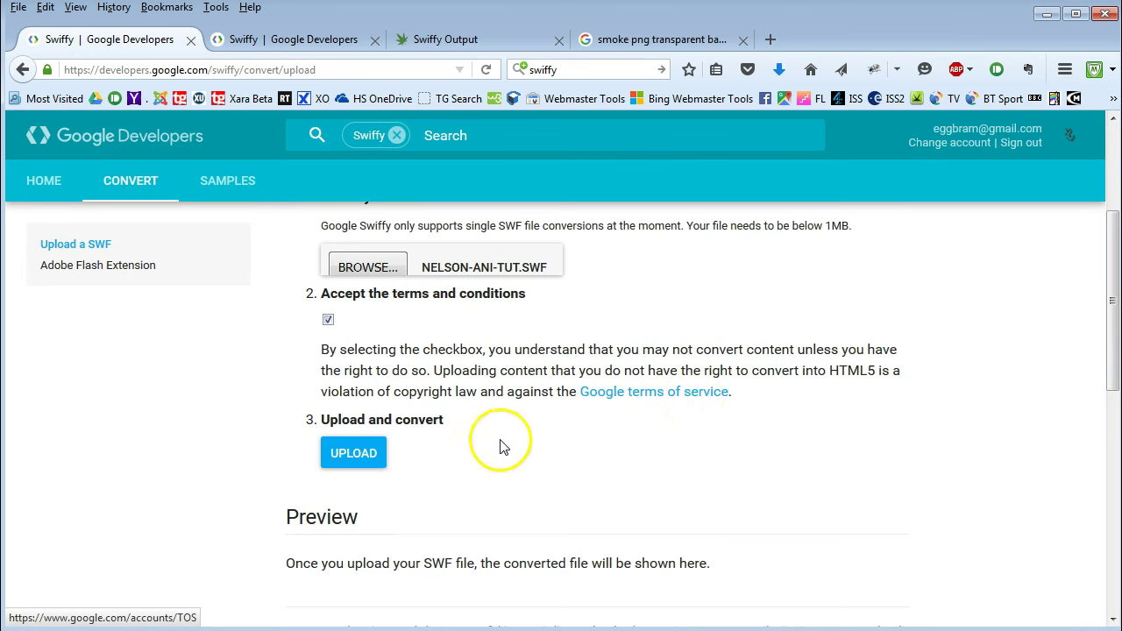
pyautogui.click(374, 466)
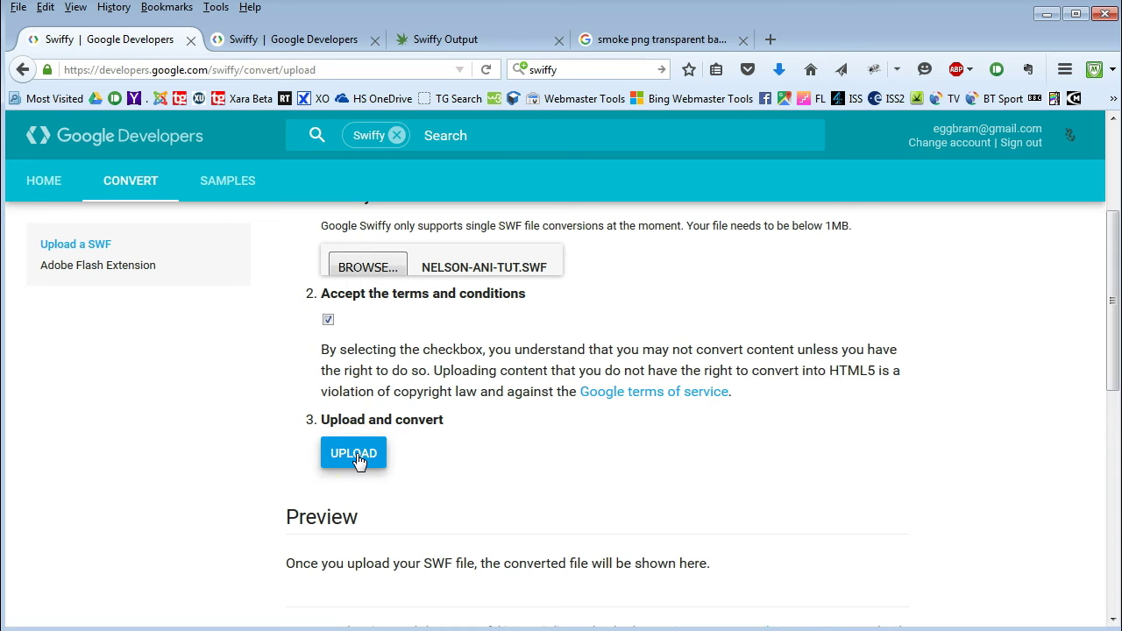
pyautogui.click(358, 462)
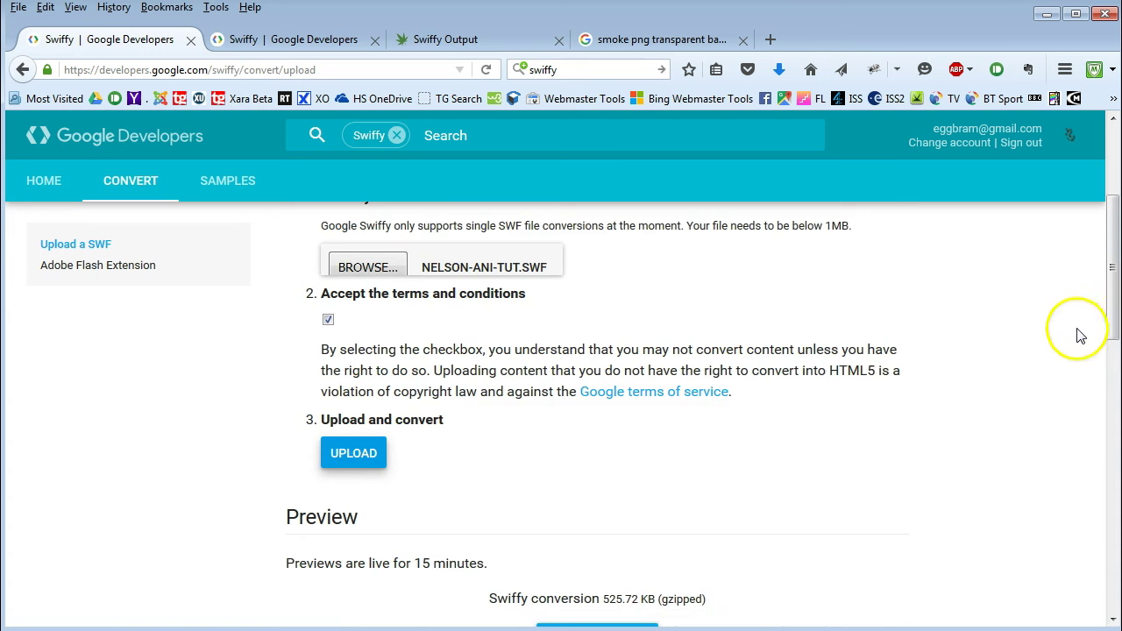
pyautogui.moveTo(1110, 311); pyautogui.dragTo(1086, 363)
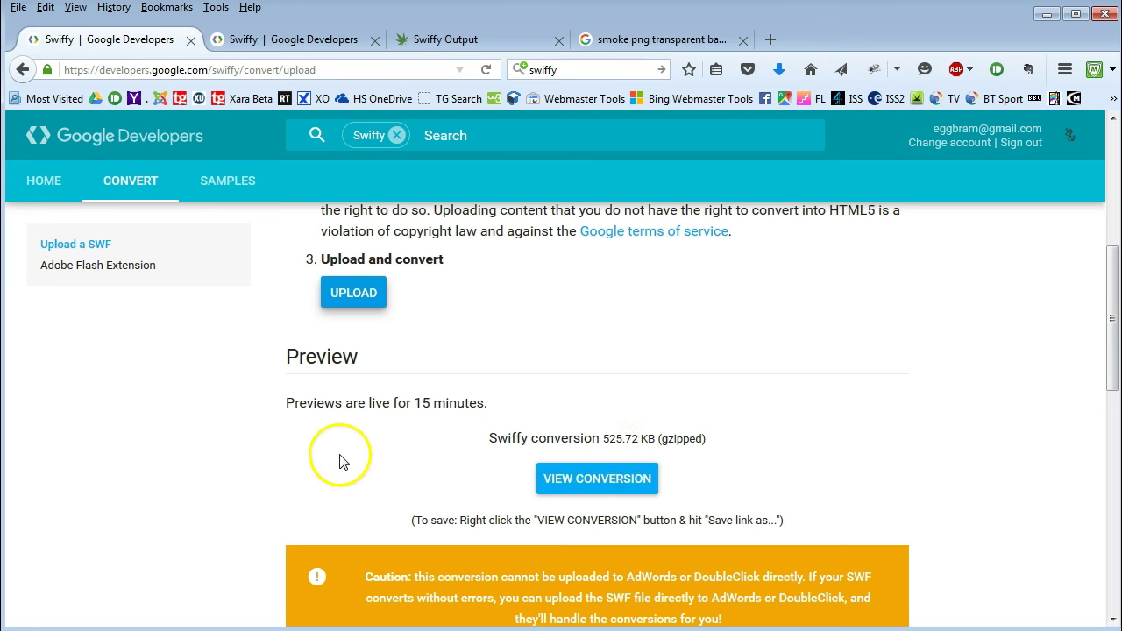
pyautogui.scroll(-2, 332, 467)
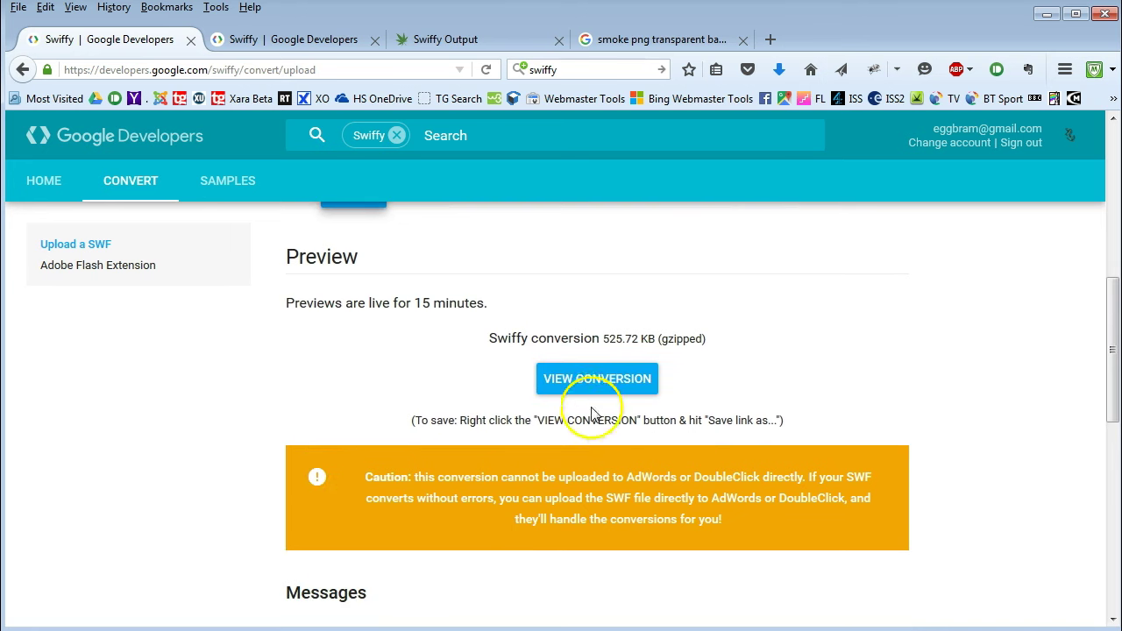
pyautogui.scroll(-4, 149, 391)
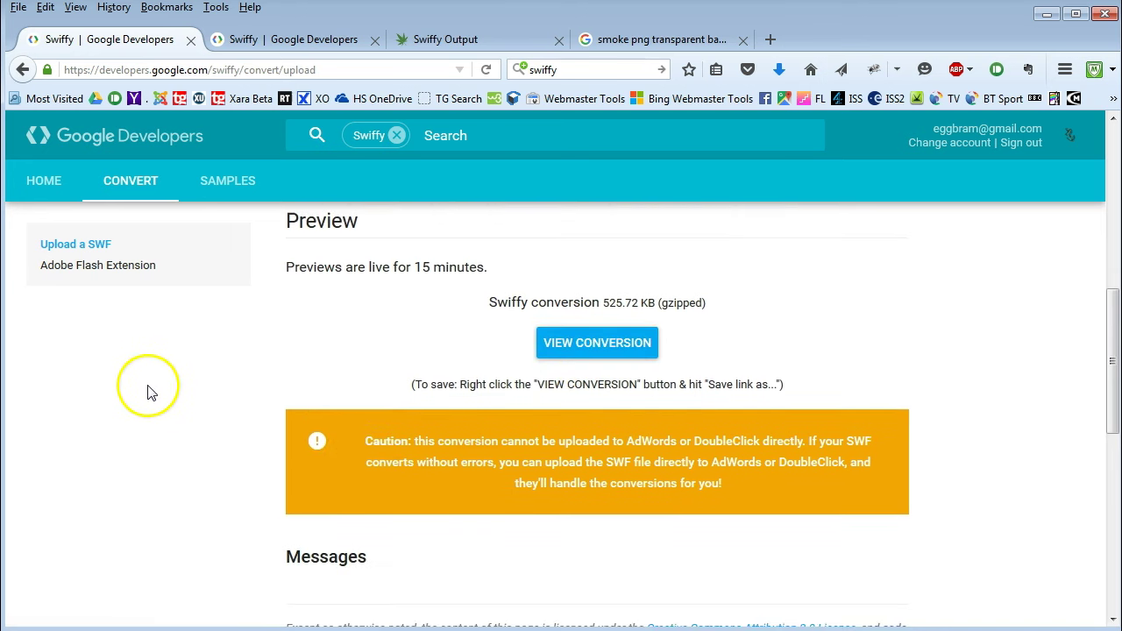
pyautogui.scroll(2, 149, 393)
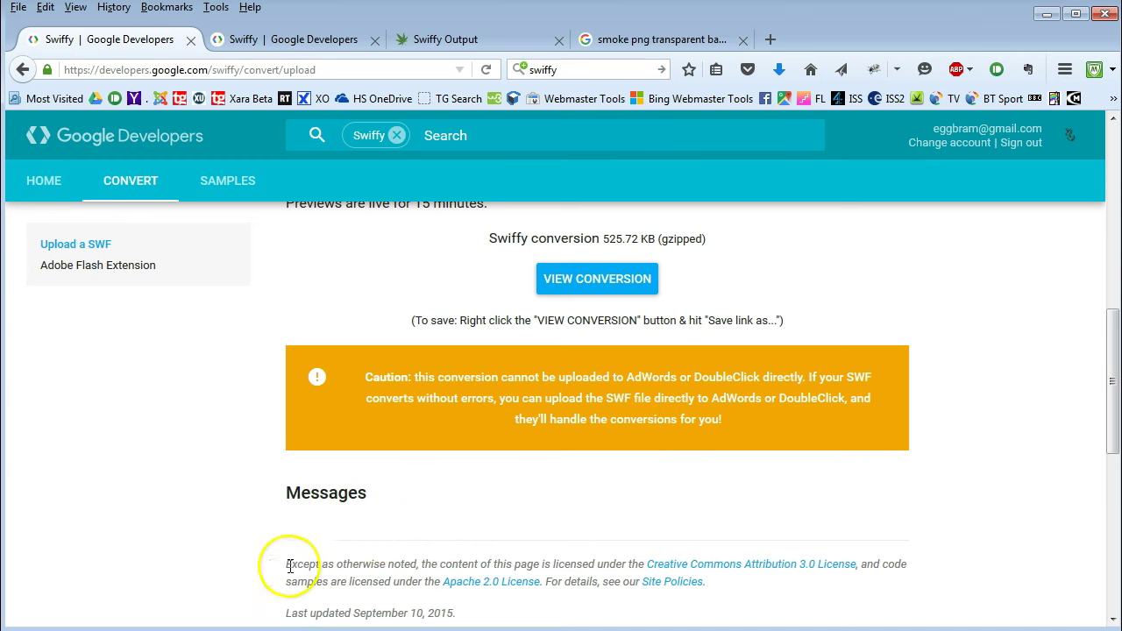
pyautogui.scroll(-2, 193, 500)
pyautogui.scroll(5, 195, 506)
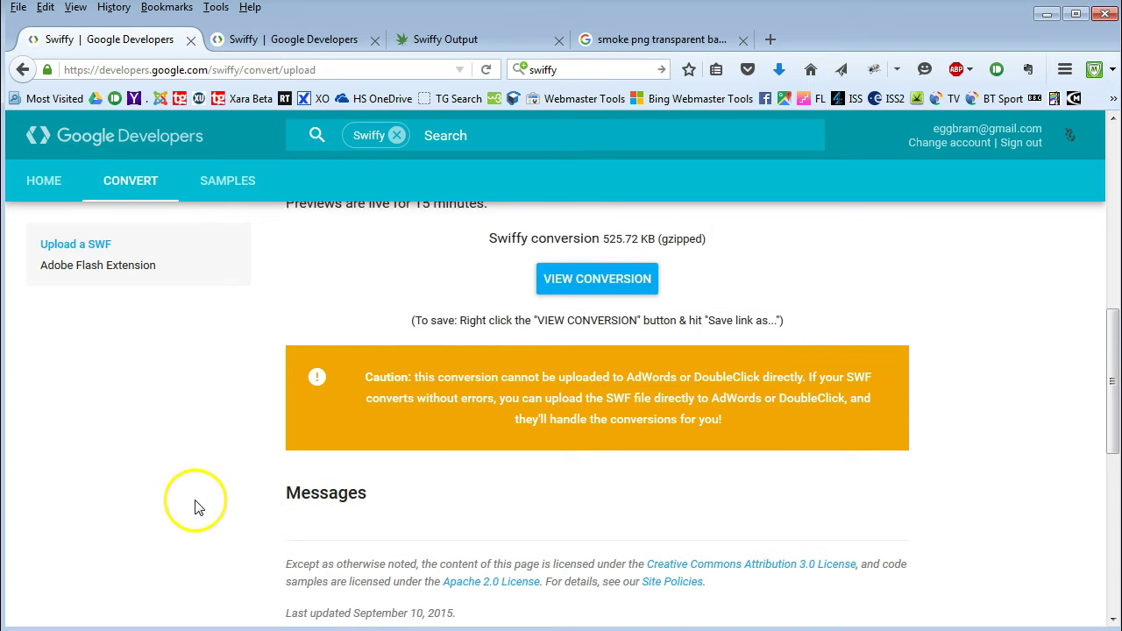
pyautogui.click(587, 581)
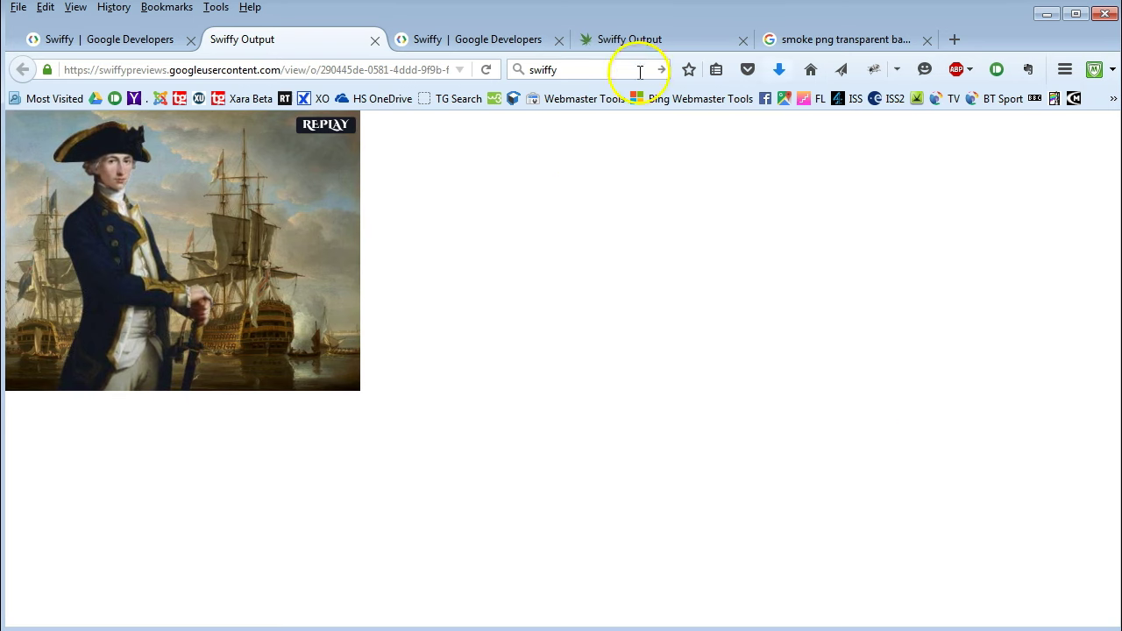
pyautogui.click(374, 41)
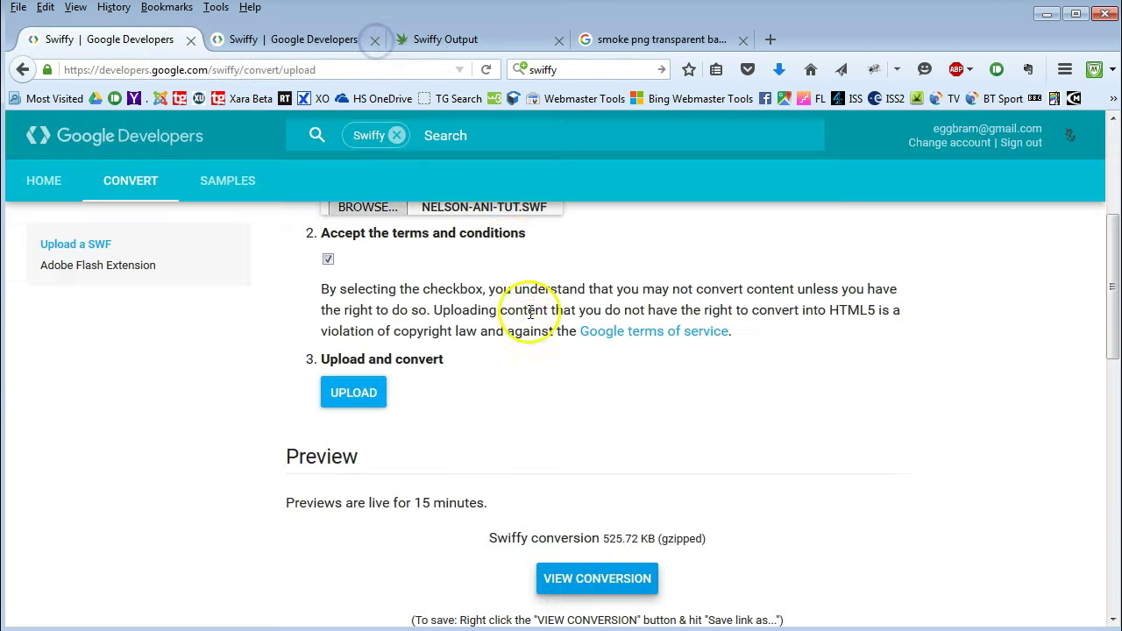
pyautogui.click(362, 396)
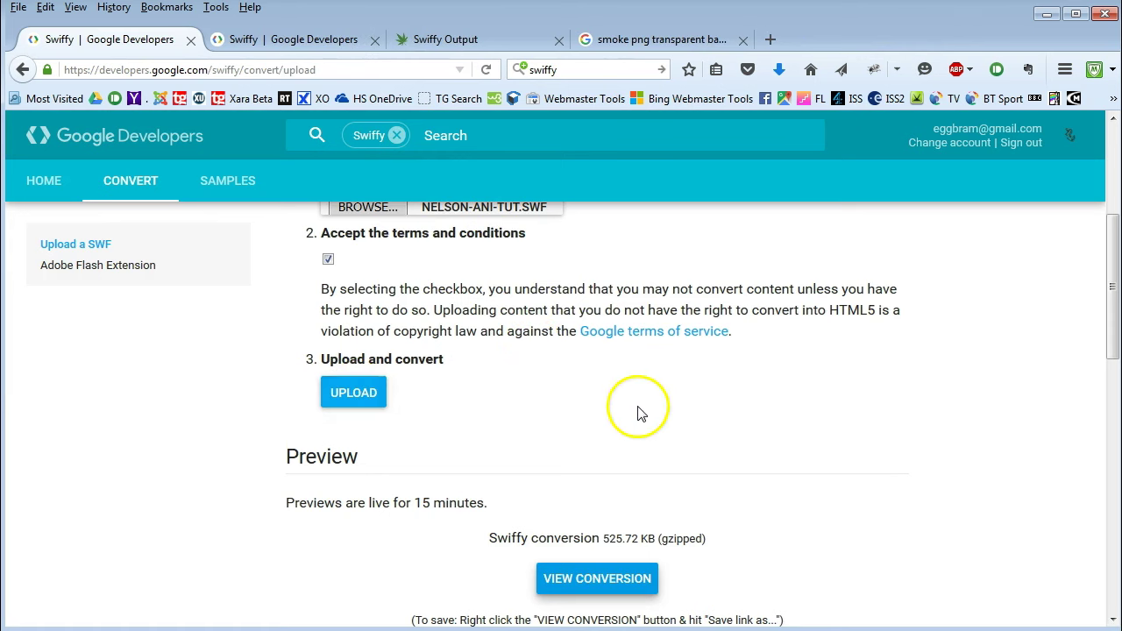
pyautogui.scroll(-1, 644, 438)
pyautogui.scroll(-4, 640, 447)
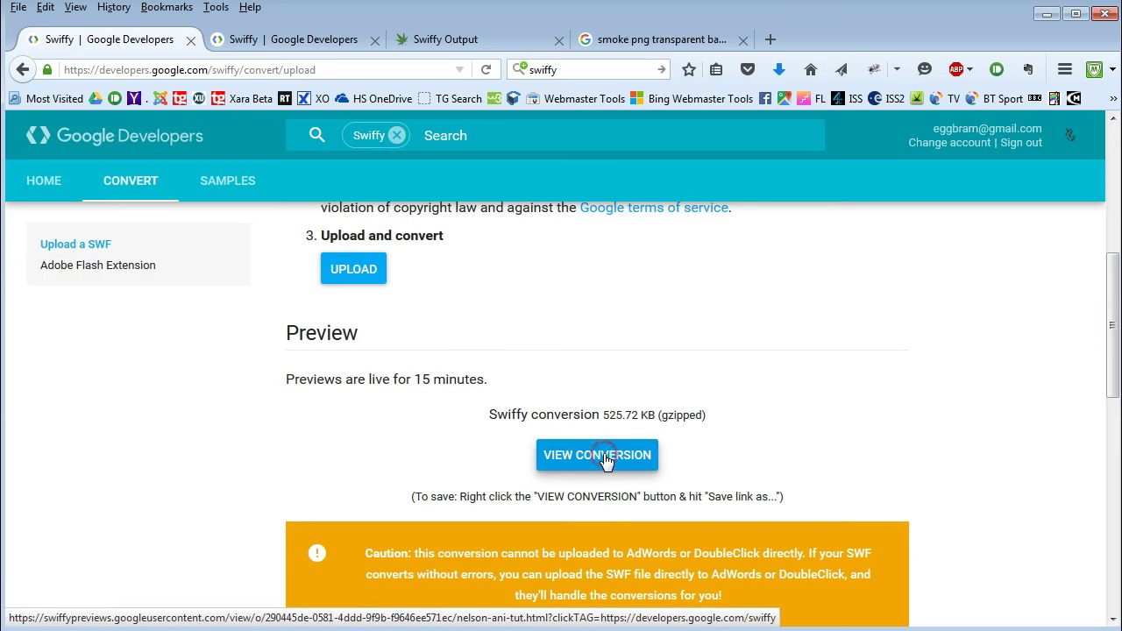
# Step: Save the VIEW CONVERSION link as nelson-ani-tut.html in the swiffy folder
pyautogui.rightClick(603, 459)
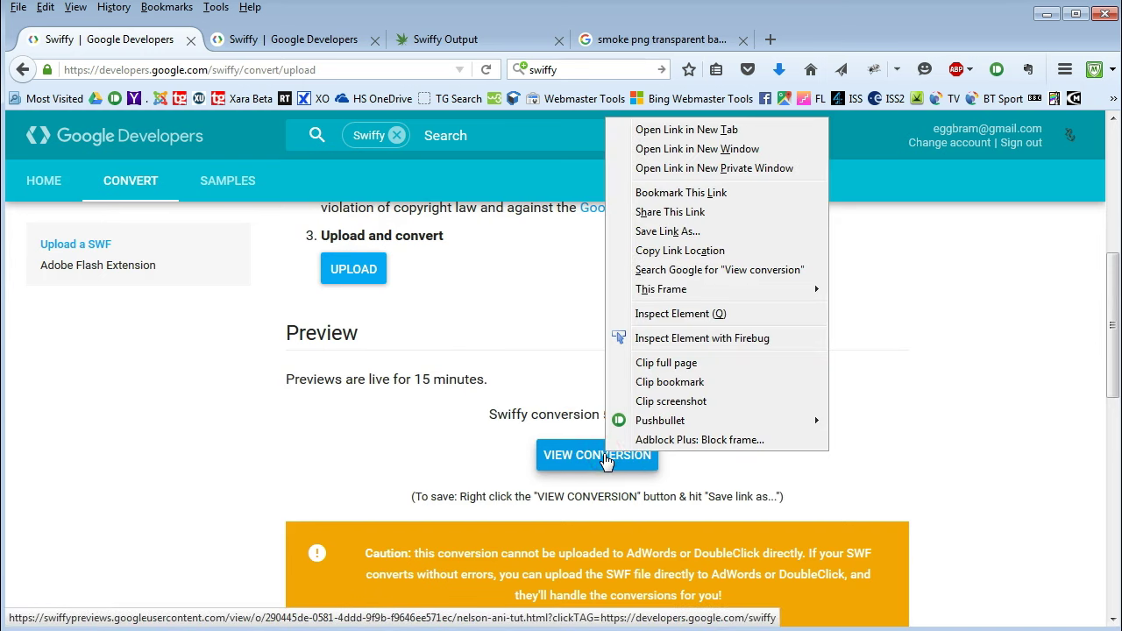
pyautogui.click(677, 234)
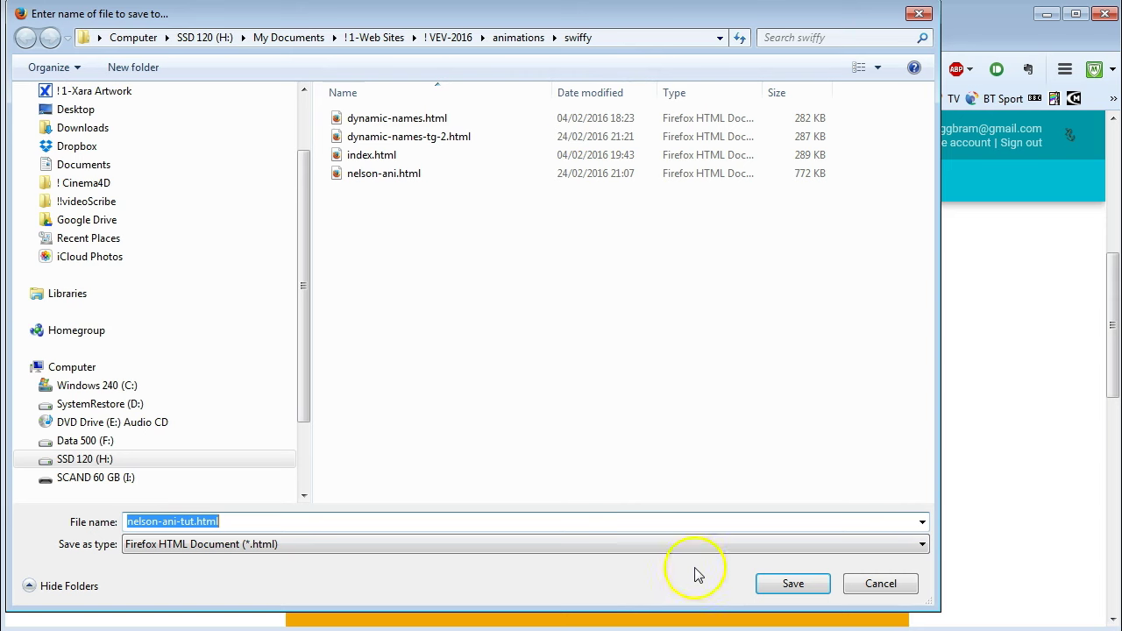
pyautogui.click(782, 581)
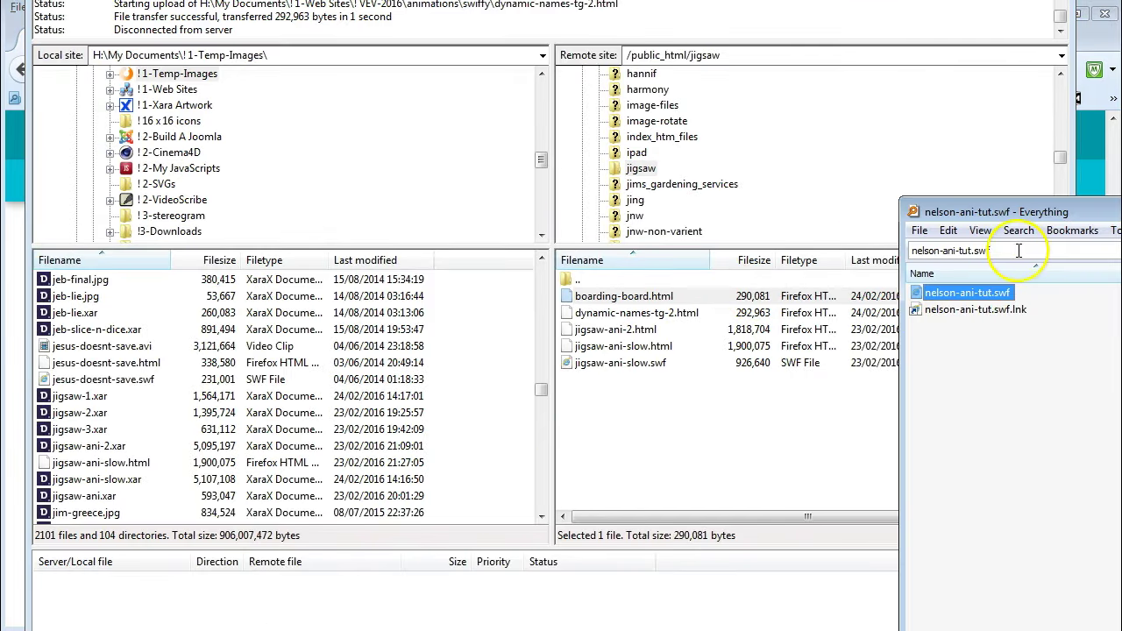
# Step: Change the Everything search from the SWF to nelson-ani-tut.html
pyautogui.moveTo(1008, 250); pyautogui.dragTo(904, 252)
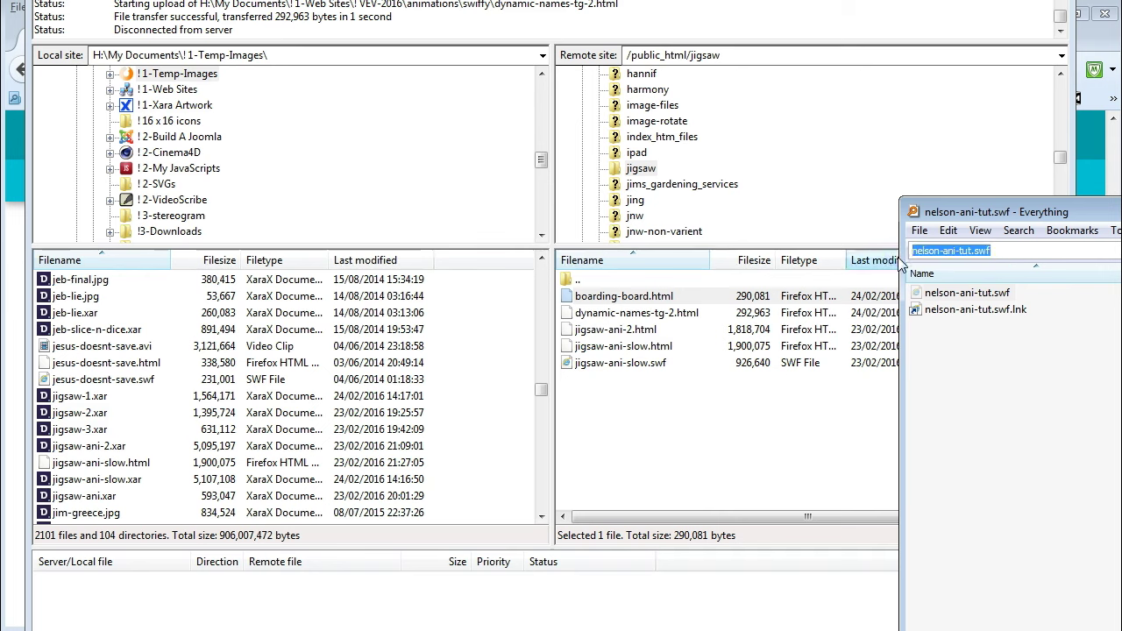
pyautogui.write('nelson-ani-tut.html')
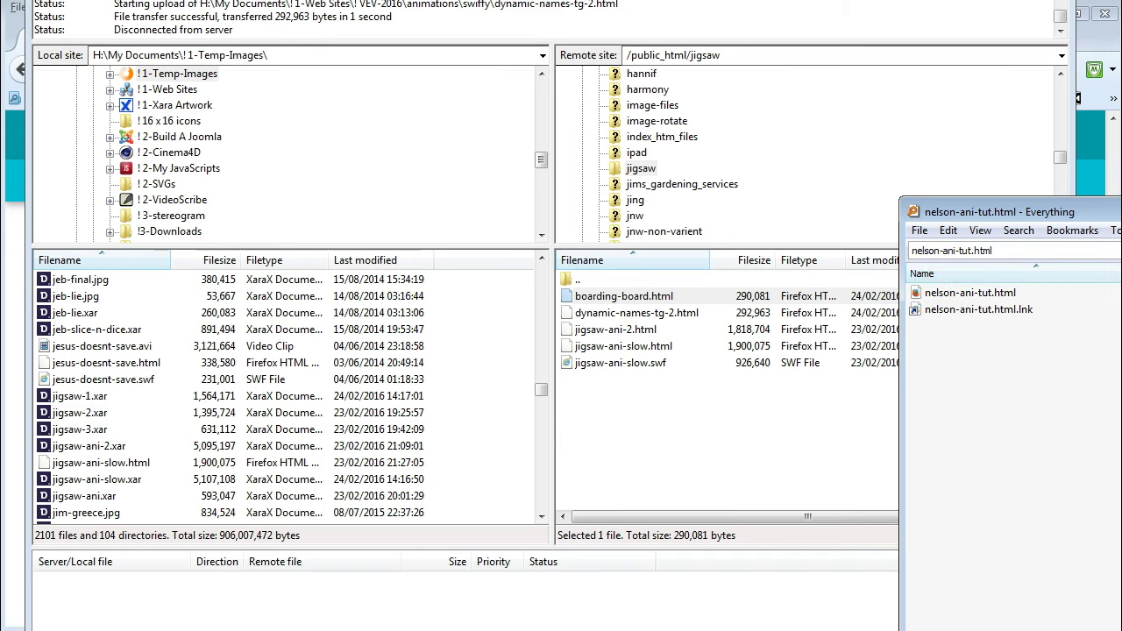
pyautogui.hotkey('alt', 'Tab')
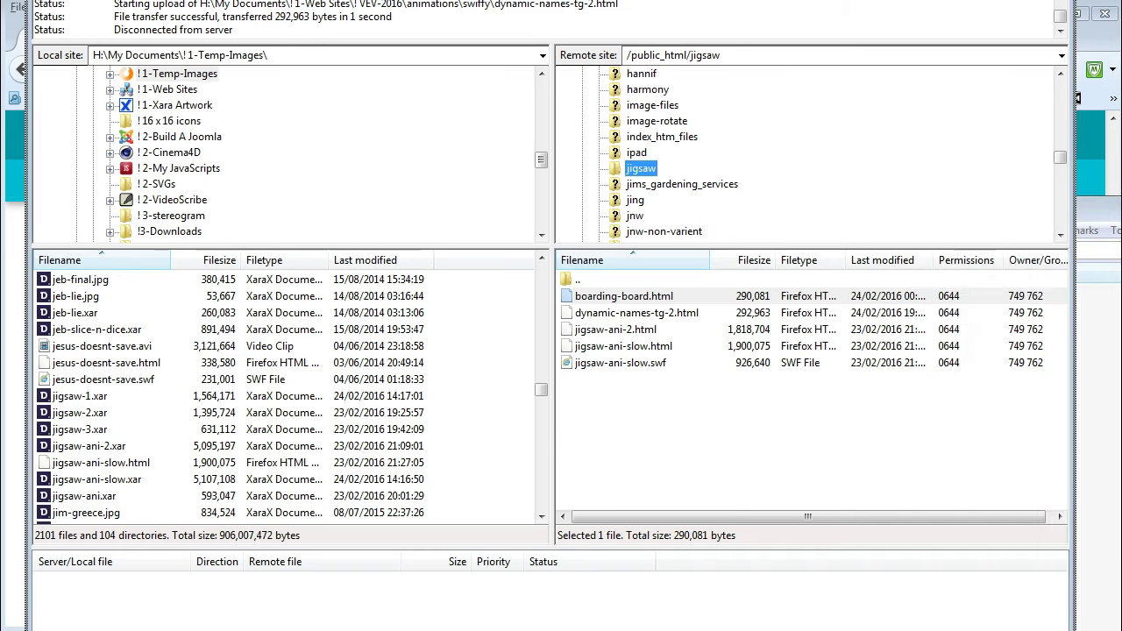
pyautogui.hotkey('alt', 'Tab')
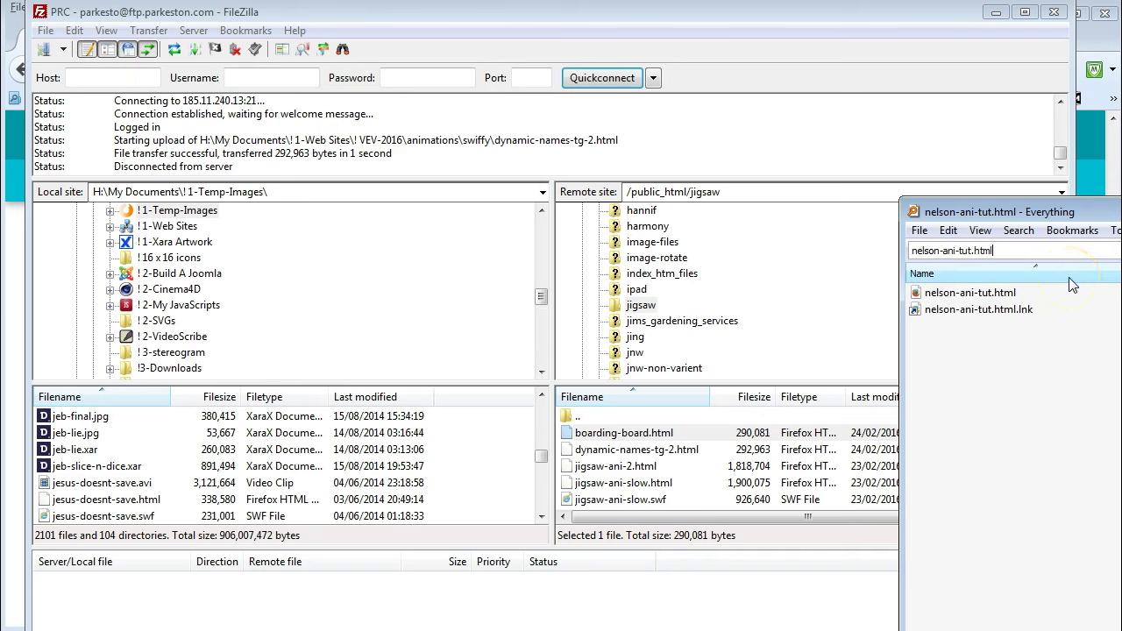
# Step: Drag nelson-ani-tut.html into FileZilla's remote /public_html/jigsaw folder, then return to Firefox
pyautogui.click(954, 293)
pyautogui.moveTo(947, 298); pyautogui.dragTo(678, 311)
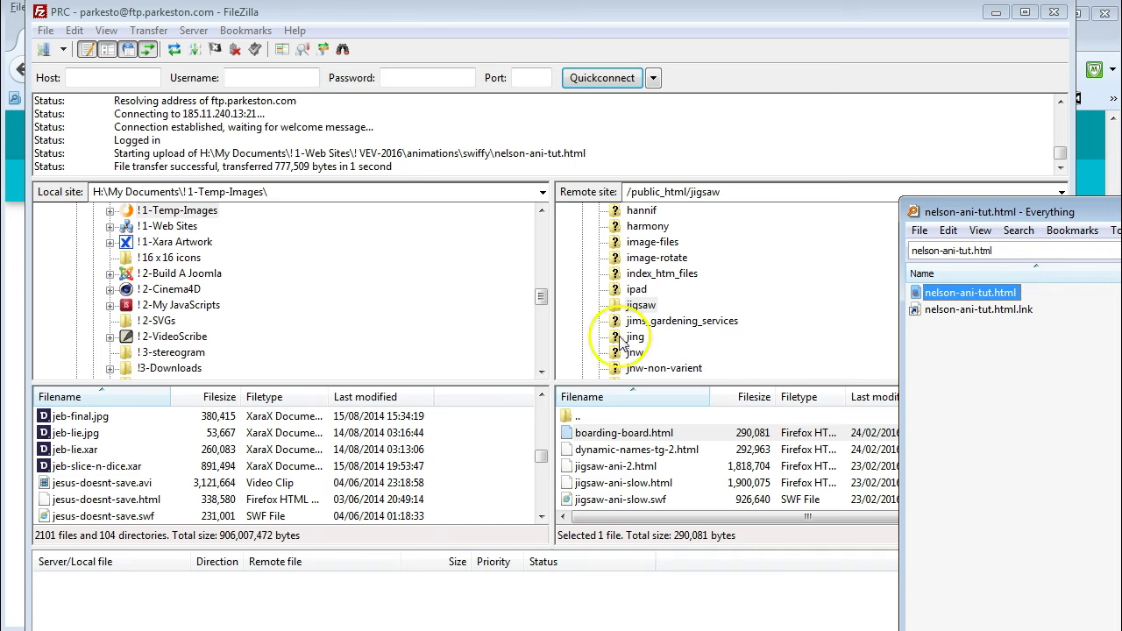
pyautogui.hotkey('alt', 'Tab')
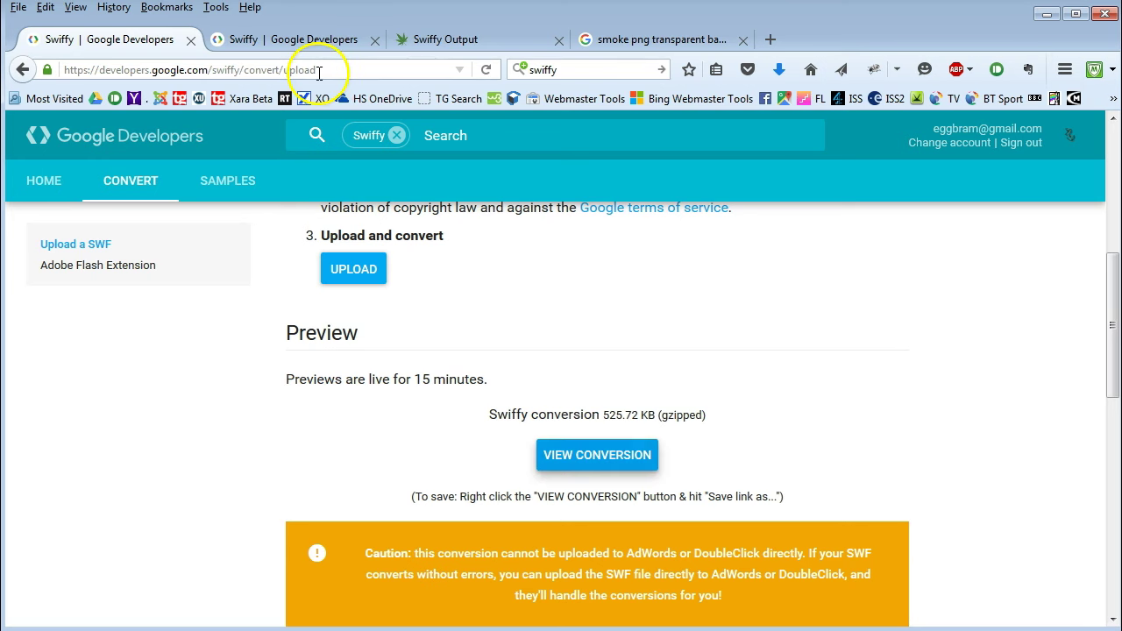
# Step: Load parkeston.com/jigsaw/nelson-ani-tut.html in Firefox to watch the Nelson animation play live
pyautogui.click(339, 71)
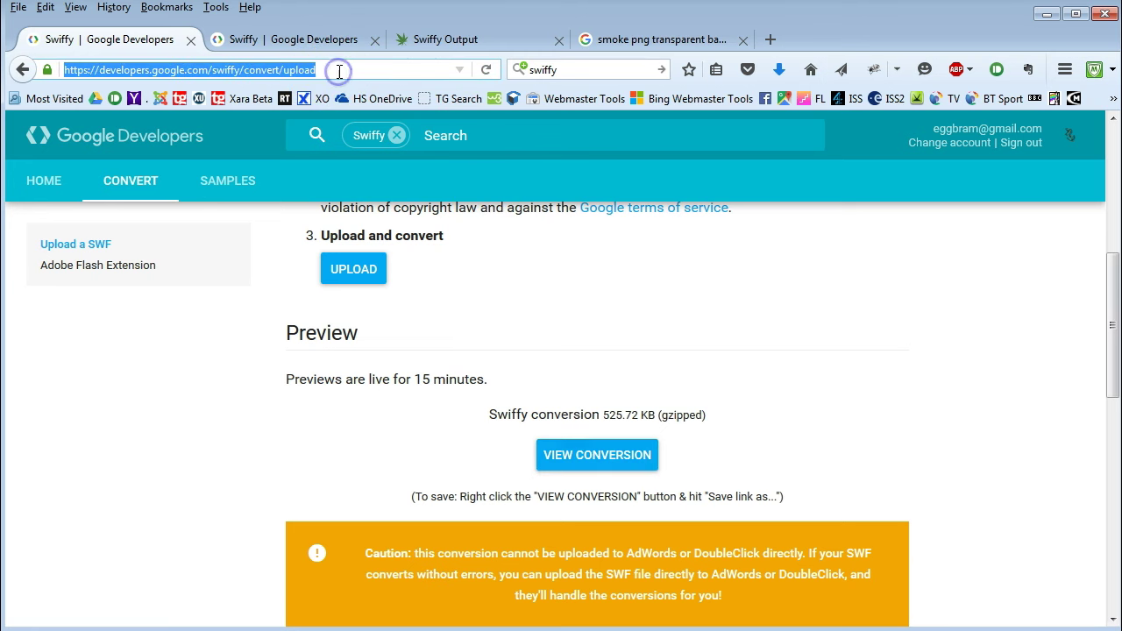
pyautogui.write('pa')
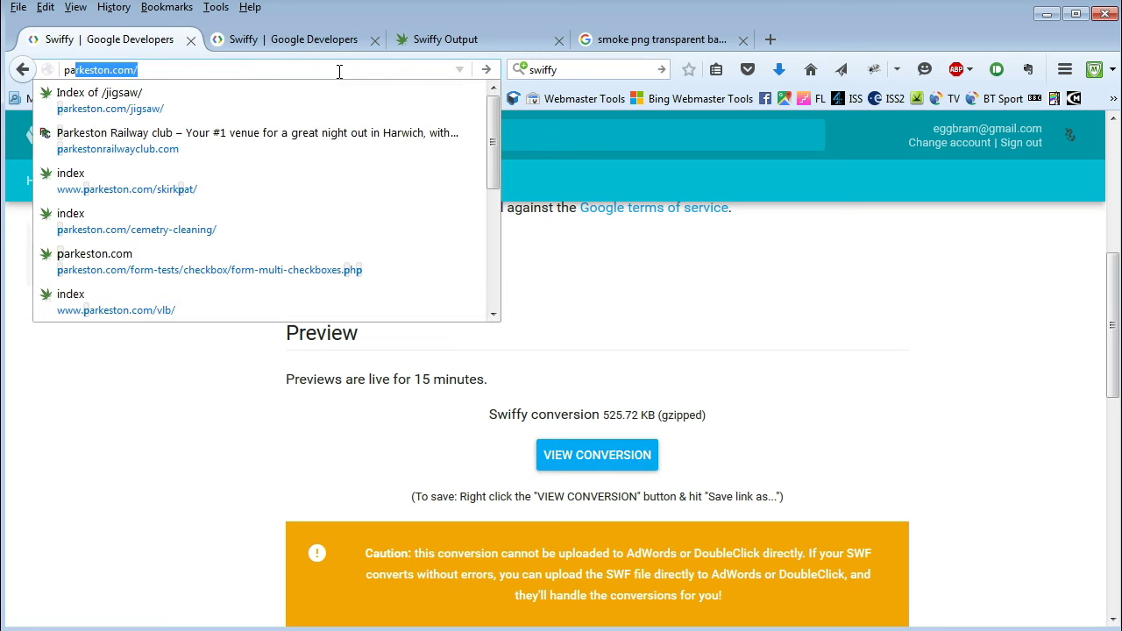
pyautogui.write('rkeston')
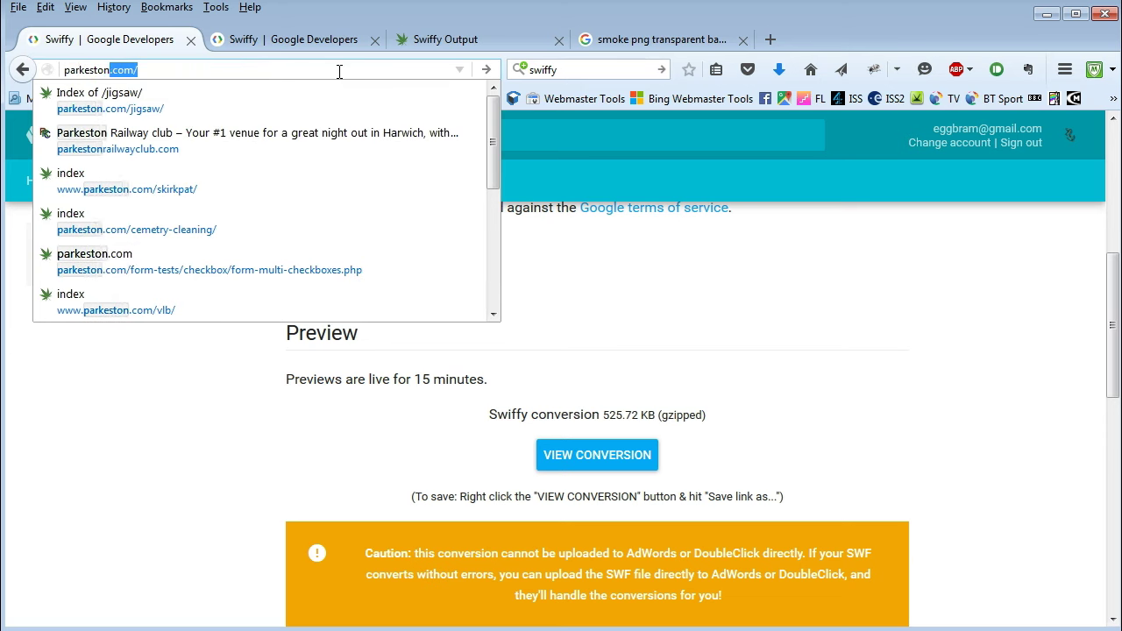
pyautogui.write('.co')
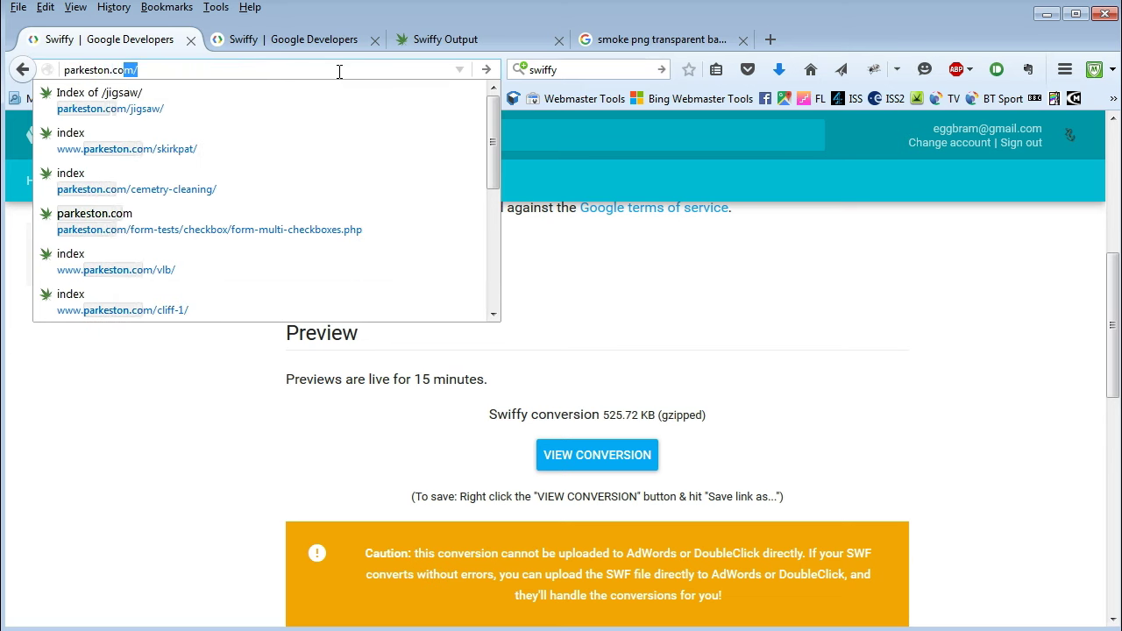
pyautogui.write('m/')
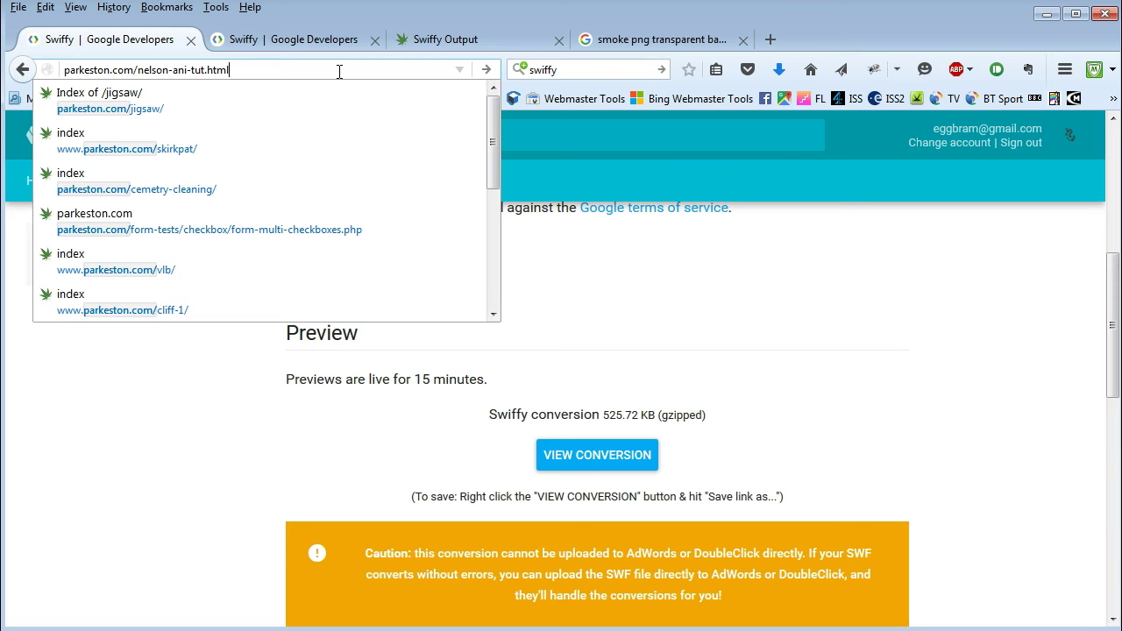
pyautogui.press('Escape')
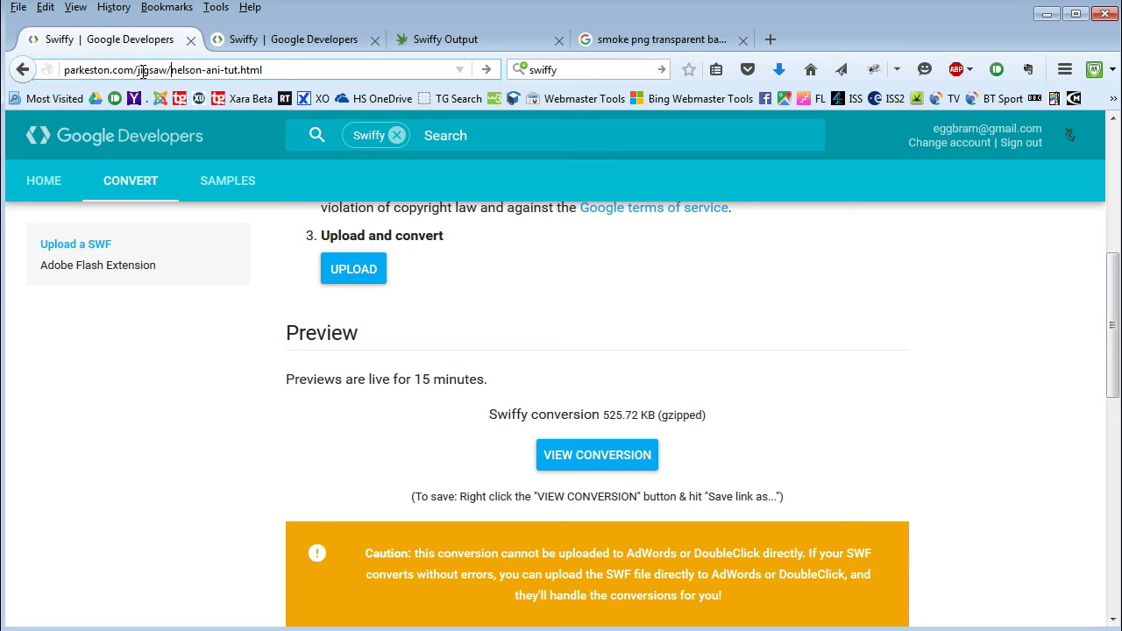
pyautogui.press('Return')
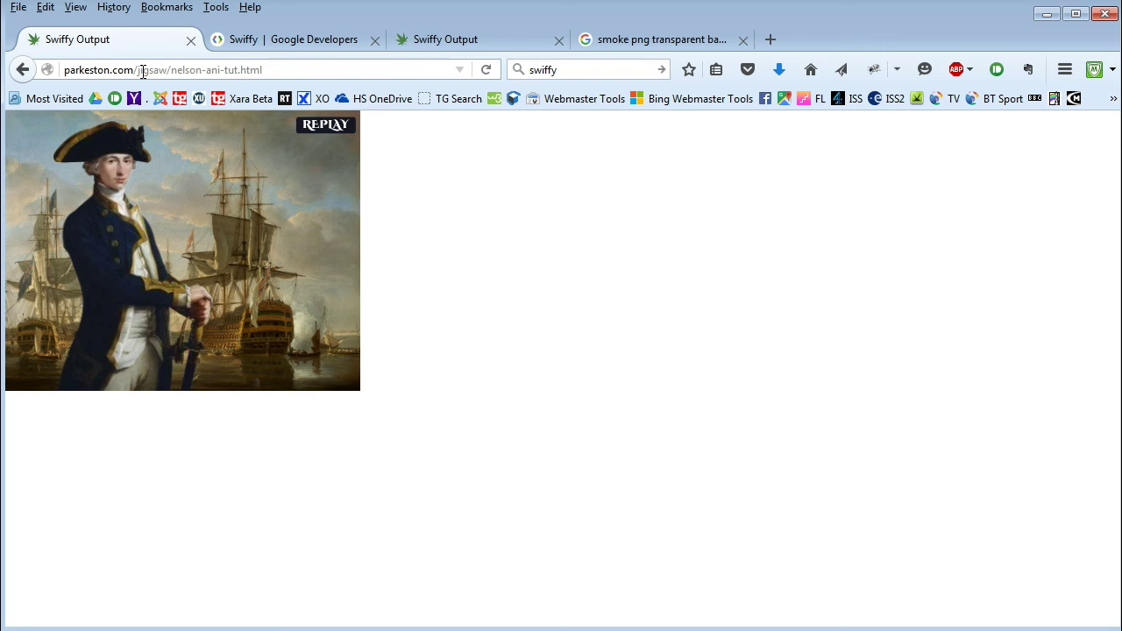
pyautogui.click(325, 132)
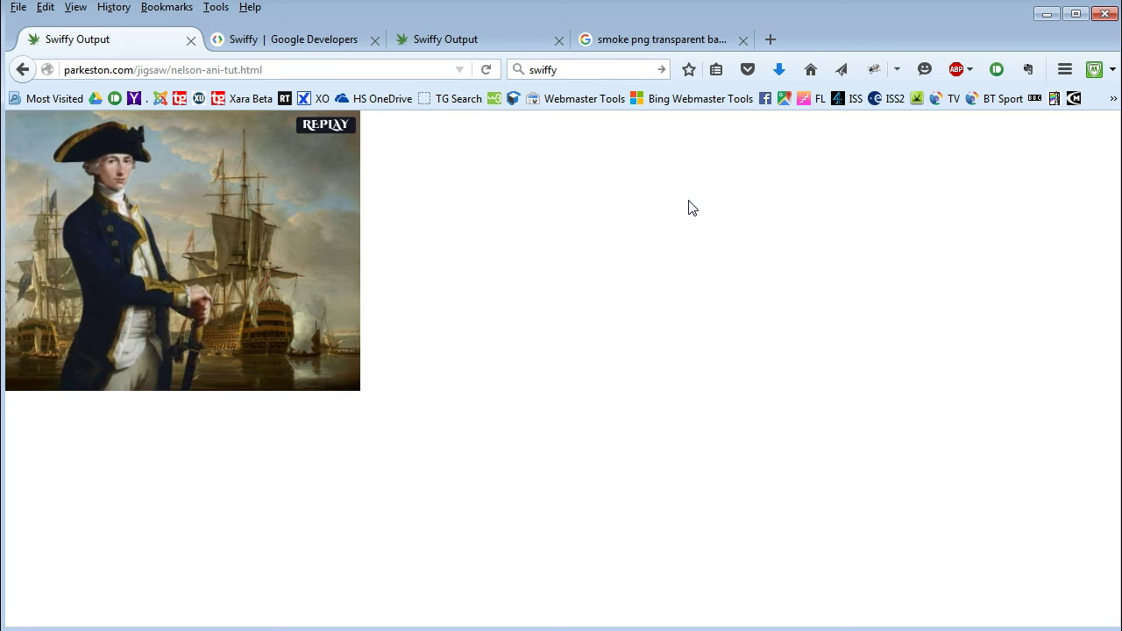
pyautogui.click(332, 131)
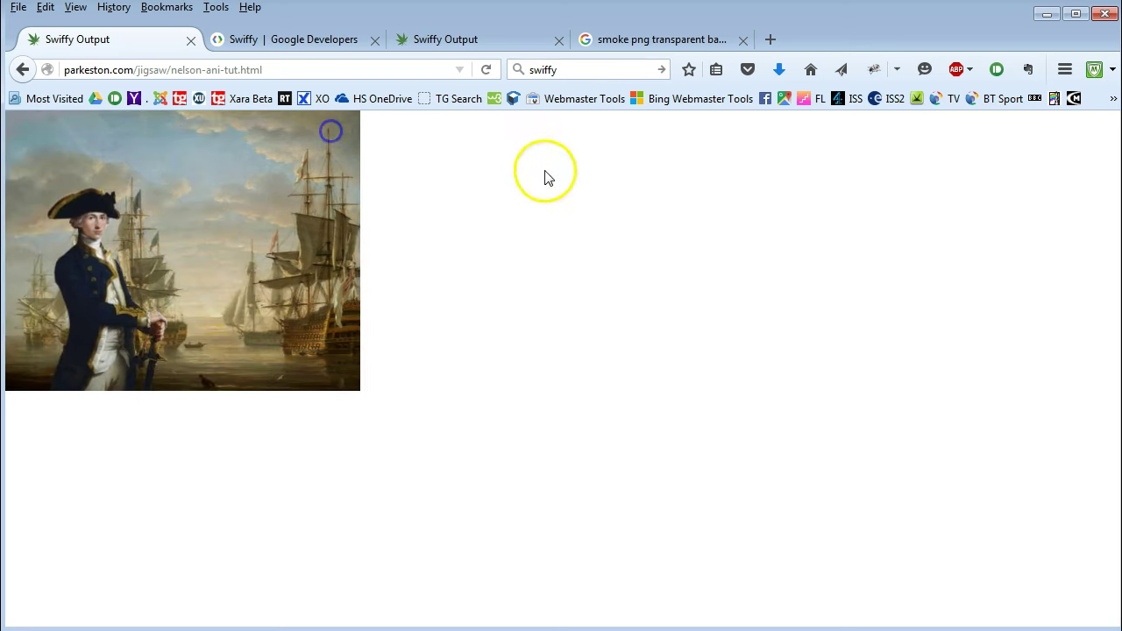